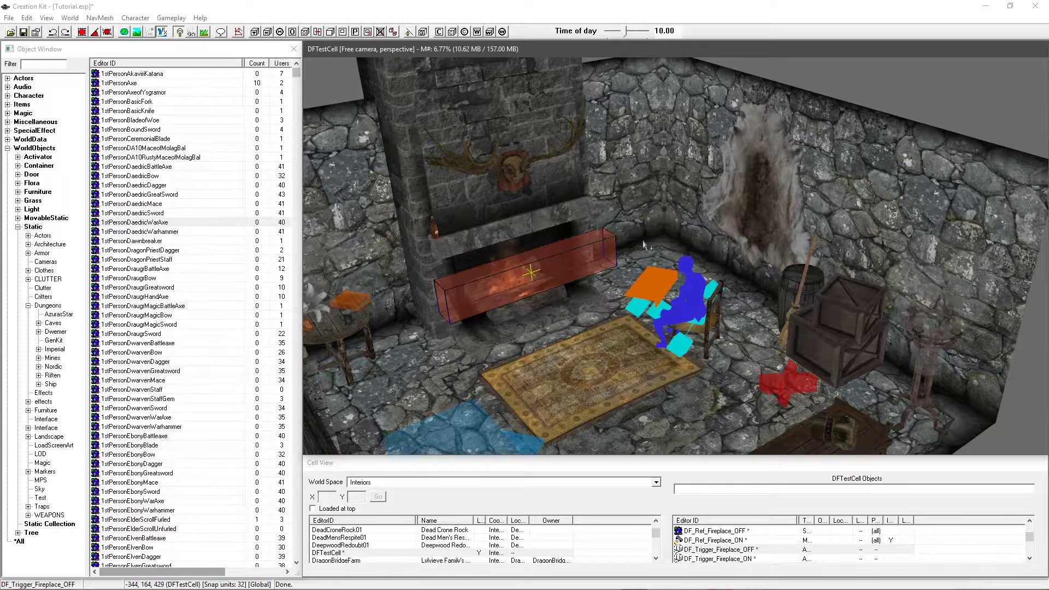
Step: Examine the test cell's fireplace trigger box, mounted antlers and the stacked crates beside the barrel
mouse_move(852, 334)
middle_mouse_down()
mouse_move(711, 267)
mouse_move(555, 303)
mouse_move(627, 306)
mouse_move(632, 277)
mouse_move(615, 263)
middle_mouse_up()
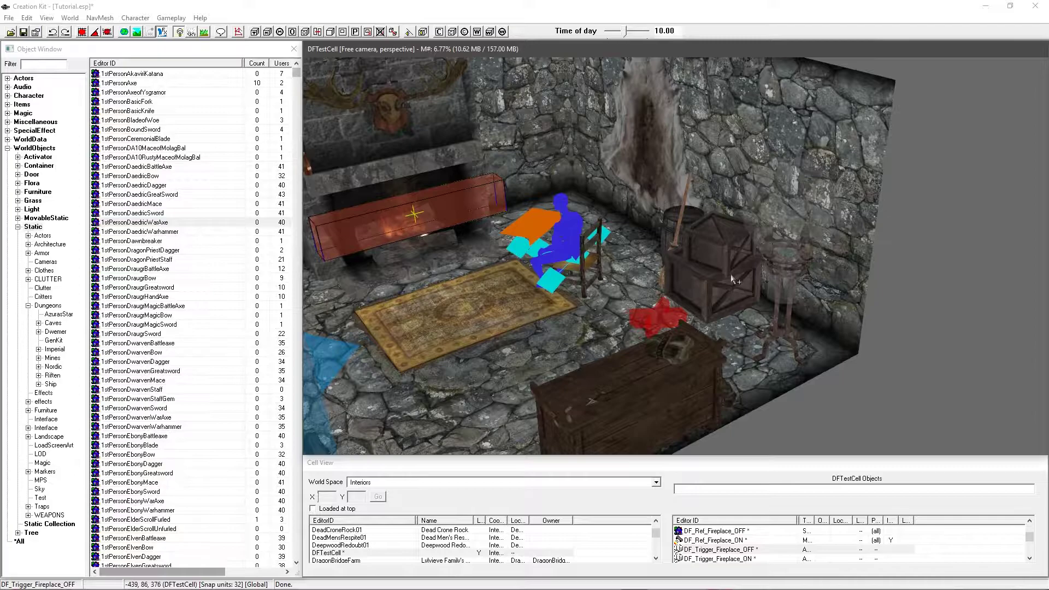
left_click(731, 279)
left_click(556, 303)
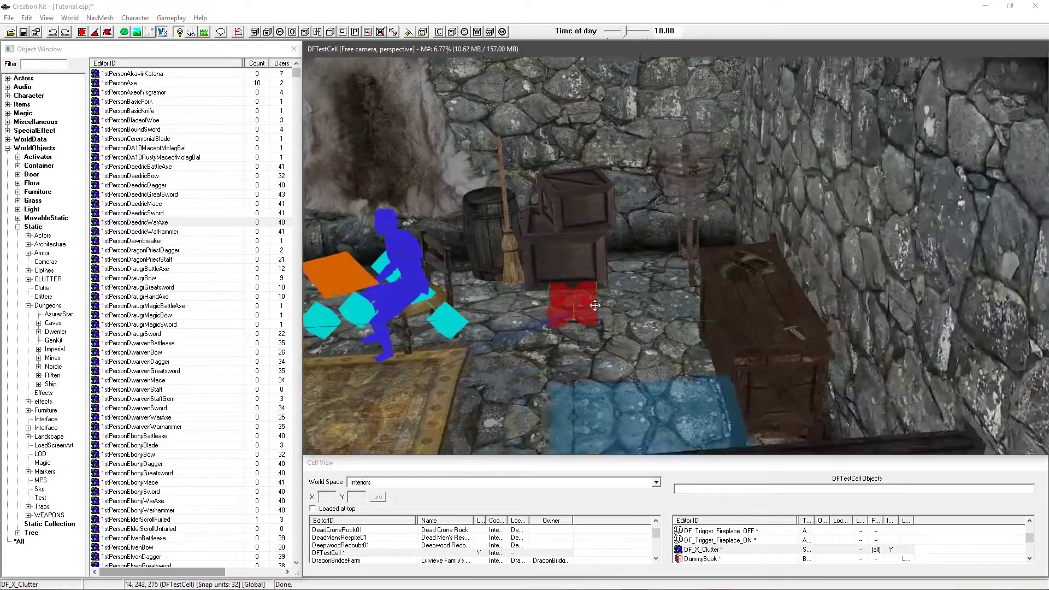
scroll(632, 276, "up", 2)
left_click(632, 276)
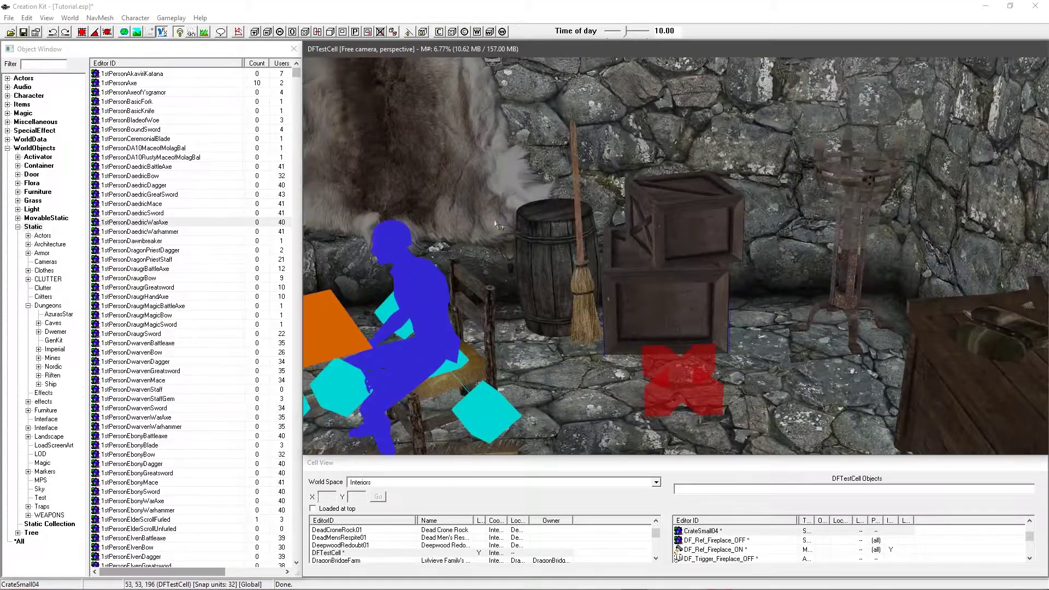
middle_click_drag(603, 306, 695, 343)
left_click(552, 145)
middle_click_drag(552, 145, 664, 205, "shift")
left_click(774, 201)
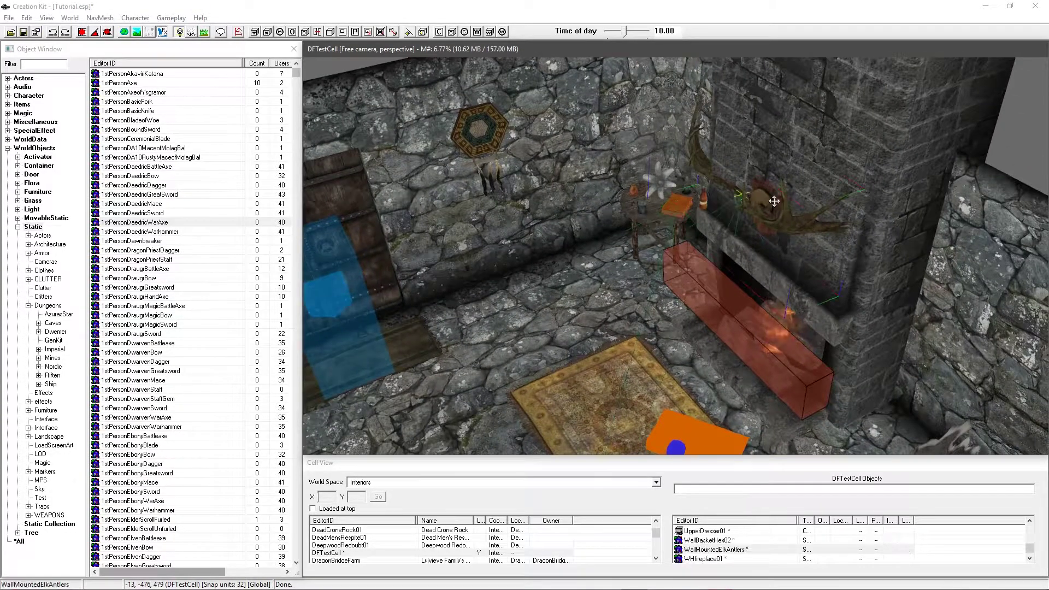
middle_click_drag(774, 201, 710, 208, "shift")
key("d")
middle_click_drag(689, 147, 728, 172)
left_click(648, 253)
key("f")
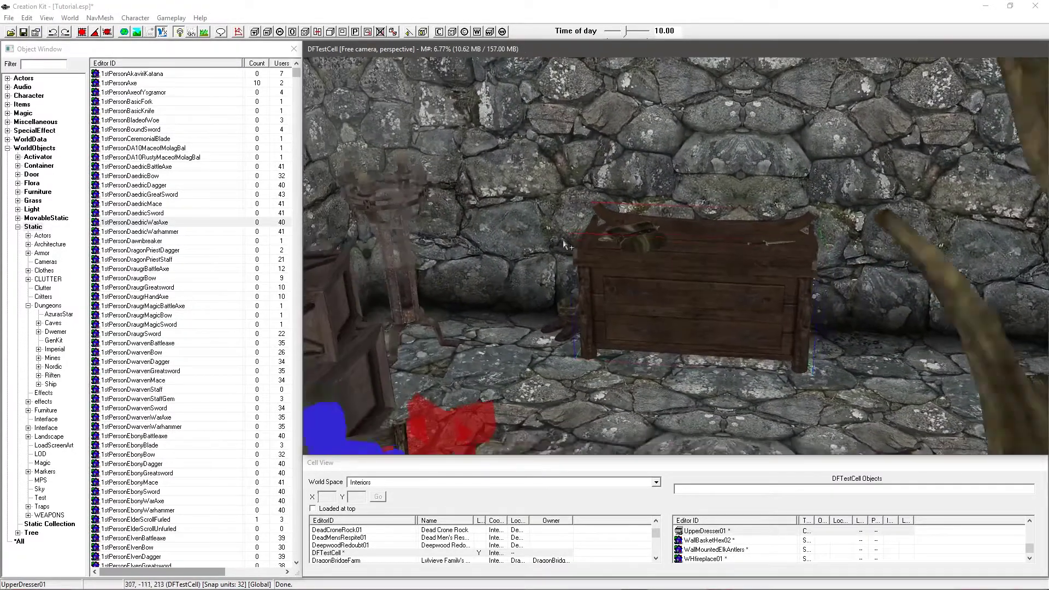
middle_click_drag(564, 241, 539, 302, "shift")
scroll(552, 246, "up", 3)
left_click(808, 273)
scroll(600, 306, "up", 2)
left_click(542, 309)
scroll(552, 302, "up", 1)
scroll(541, 306, "up", 4)
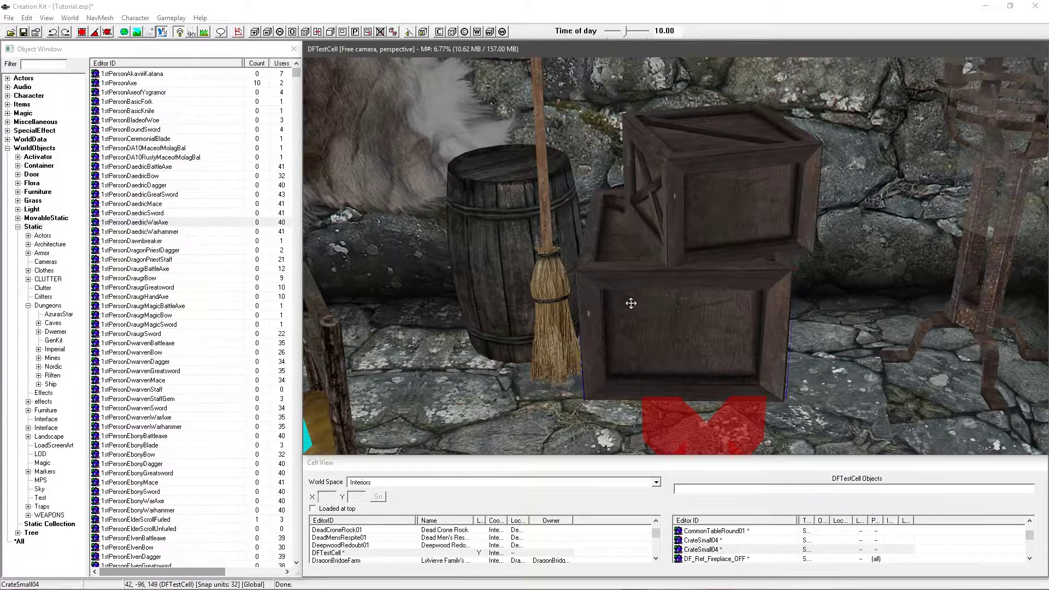
mouse_move(632, 303)
middle_mouse_down("shift")
mouse_move(643, 297)
mouse_move(631, 304)
middle_mouse_up("shift")
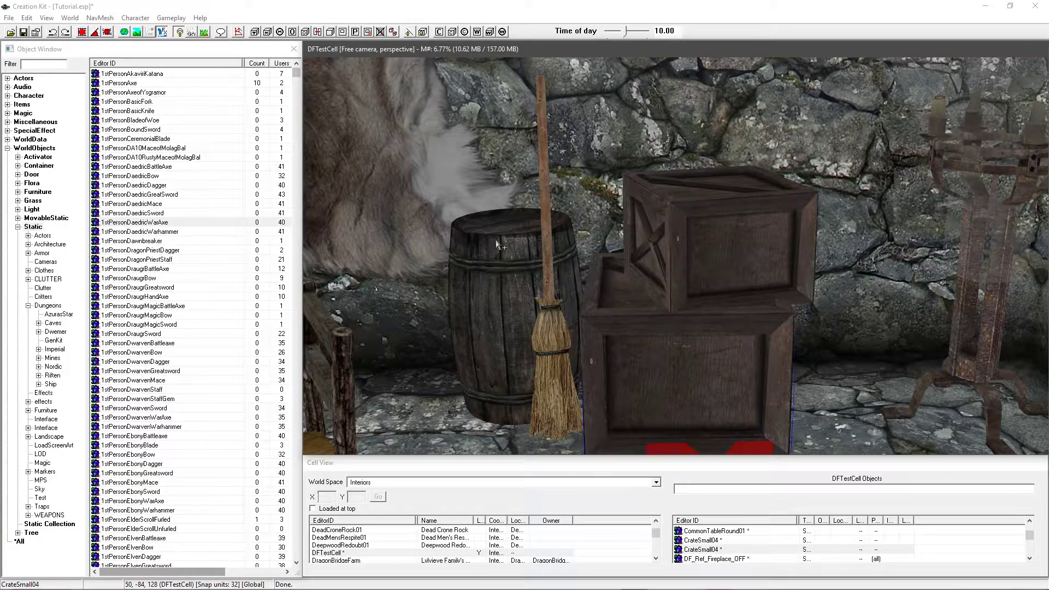
middle_click_drag(566, 345, 571, 343, "shift")
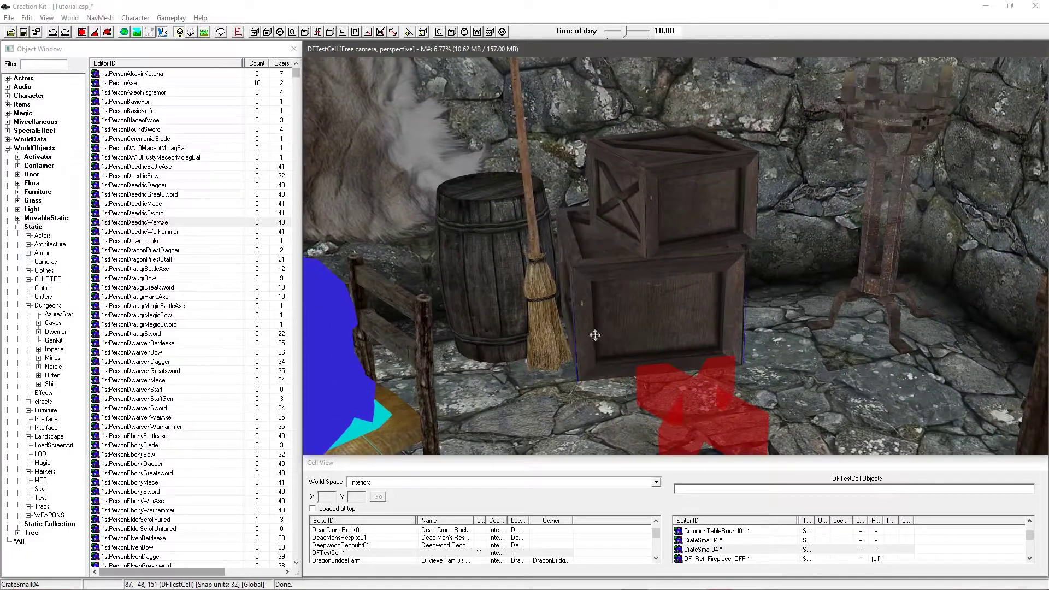
Step: Copy the model path Clutter\Common\CrateSmall04.nif from the lower crate's base object and close its properties without changes
double_click(617, 312)
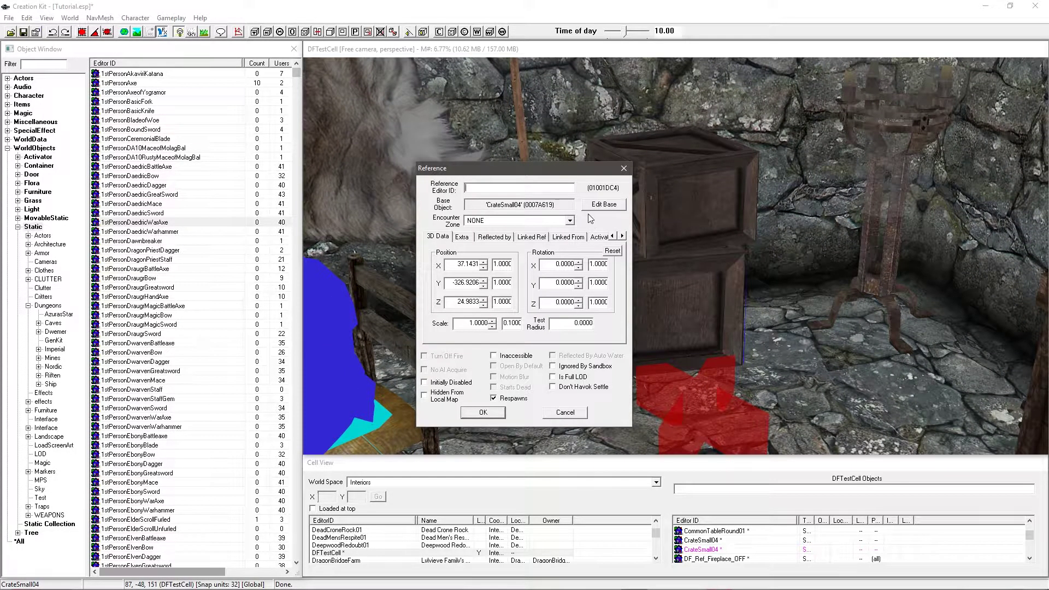
left_click(603, 204)
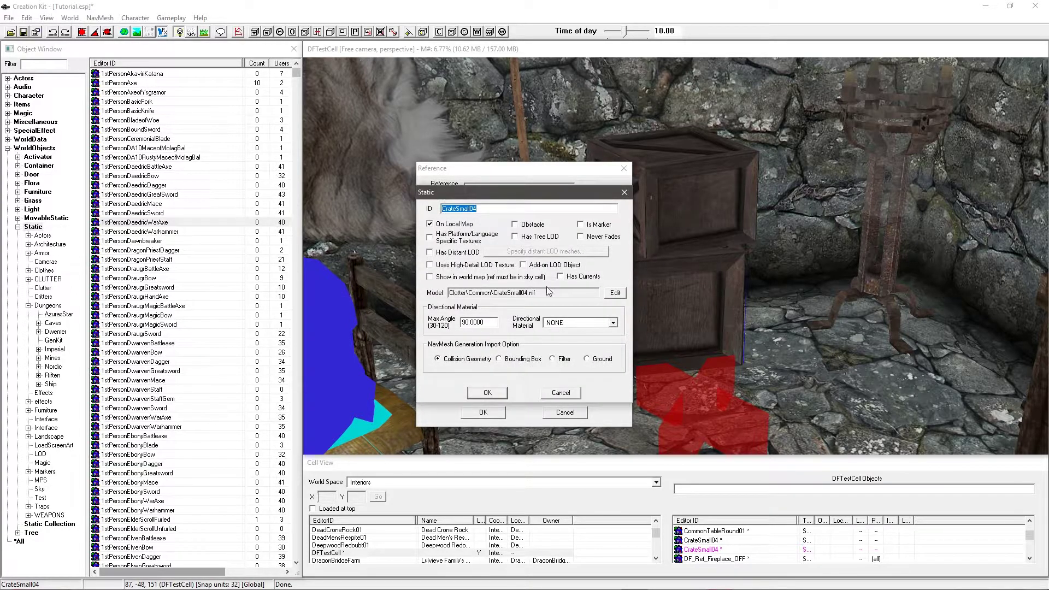
left_click_drag(540, 293, 371, 296)
key("ctrl+c")
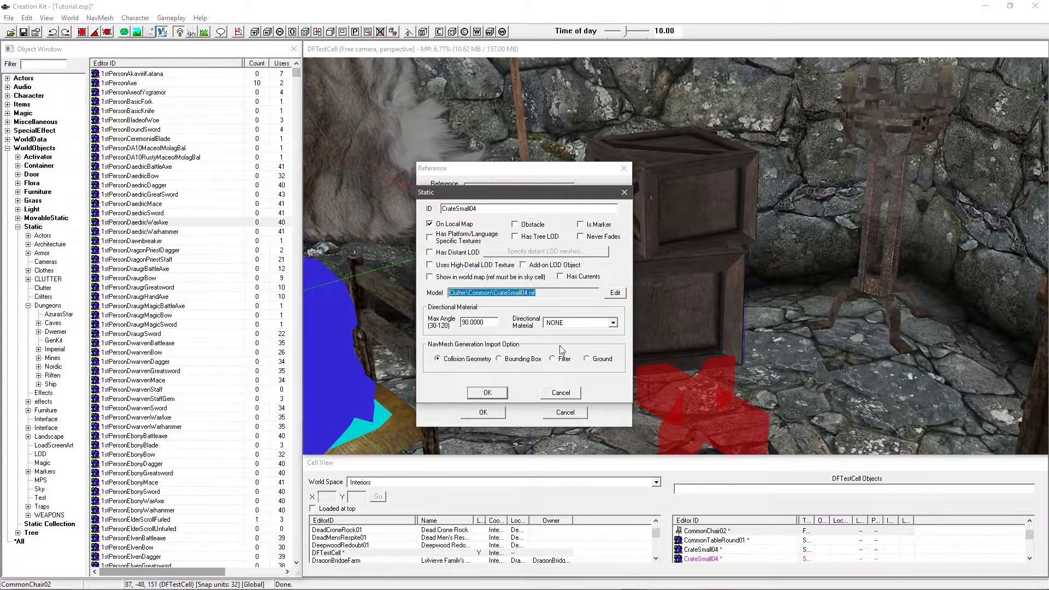
left_click(561, 392)
left_click(565, 412)
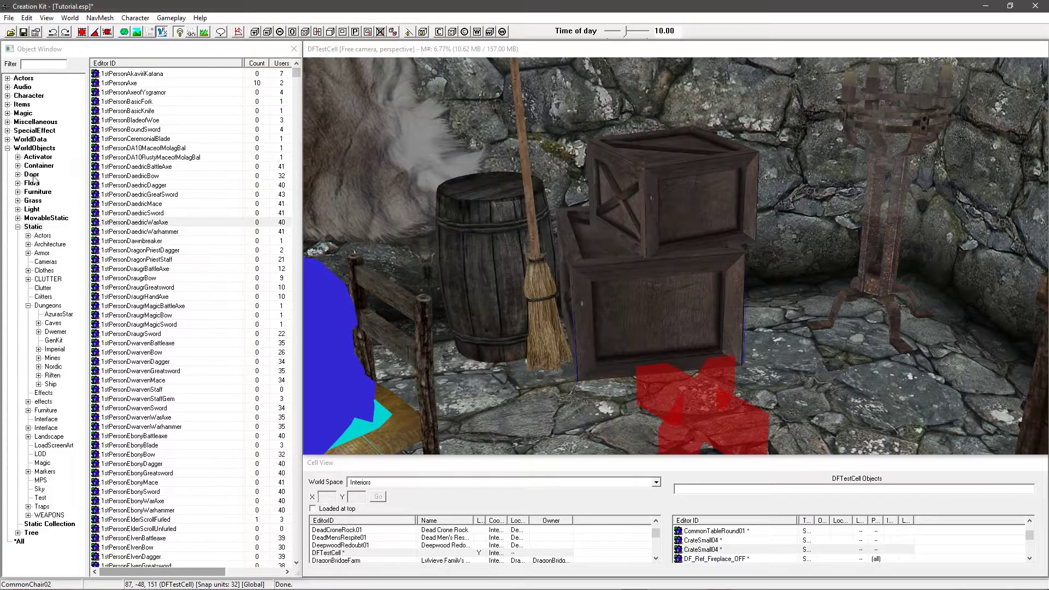
Step: Try creating a new activator that uses the model Clutter\Common\CrateSmall04.nif, and discard it
left_click(37, 157)
right_click(165, 198)
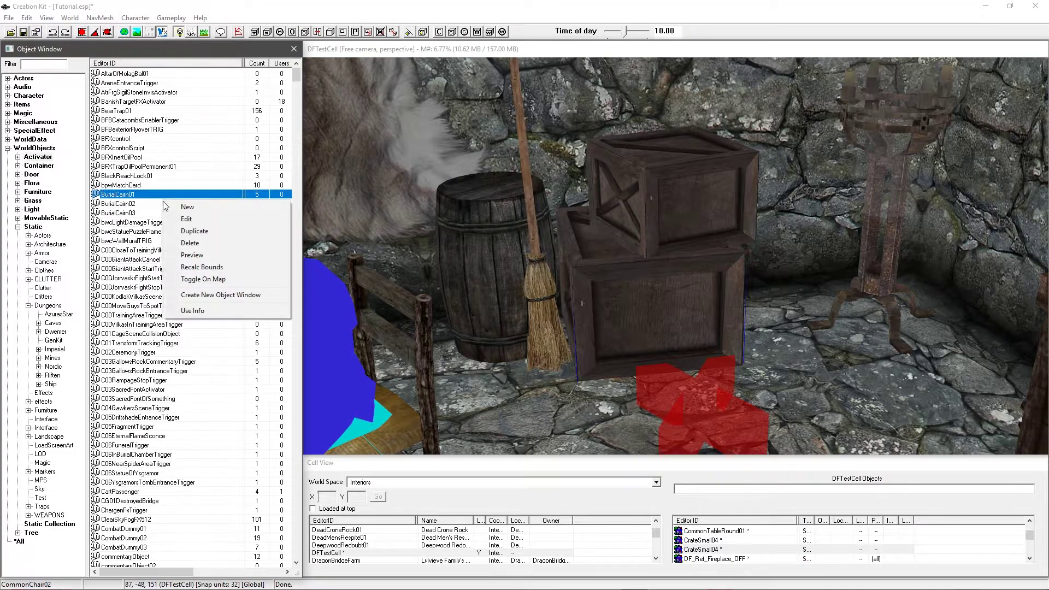
left_click(168, 207)
left_click(384, 248)
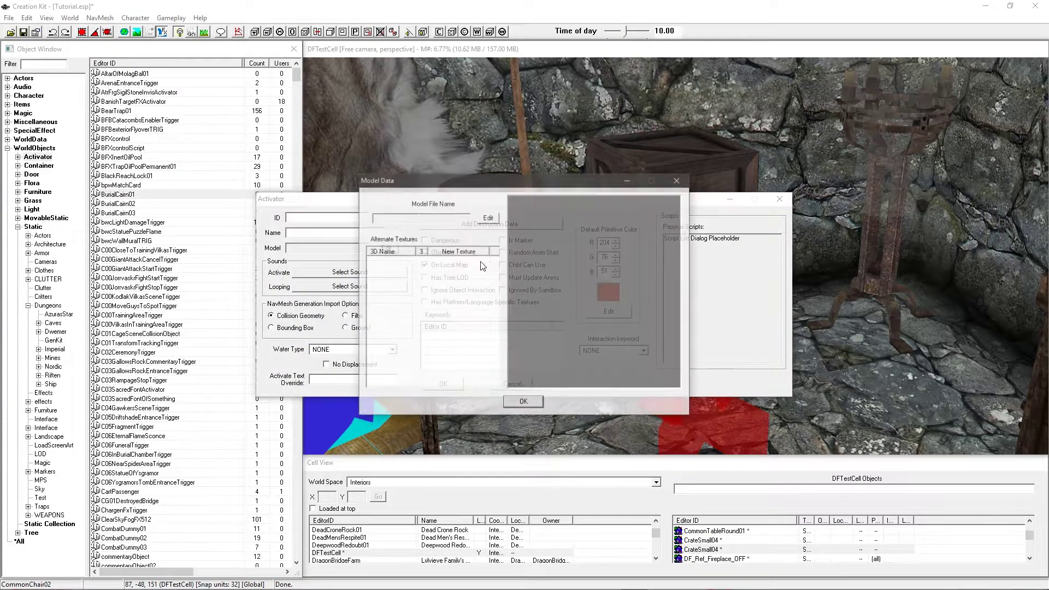
left_click(488, 217)
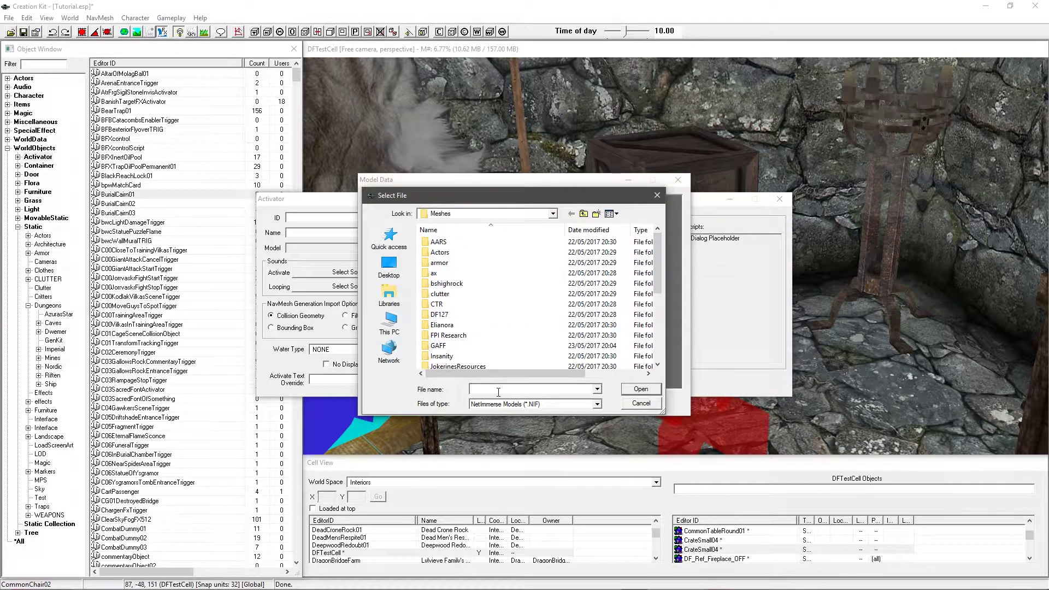
key("ctrl+v")
left_click(641, 389)
left_click_drag(592, 353, 599, 327)
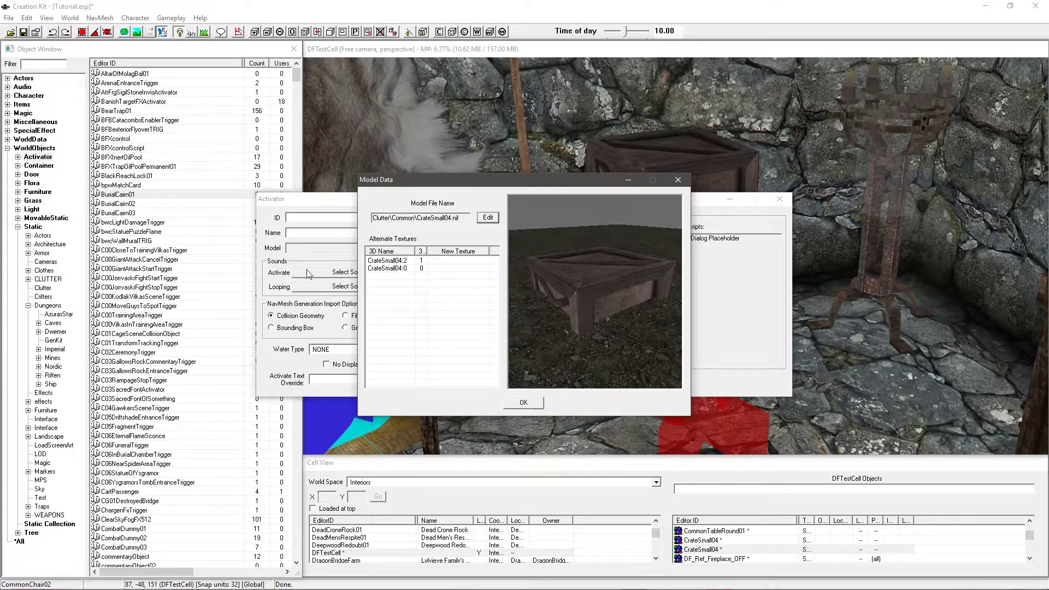
left_click(677, 180)
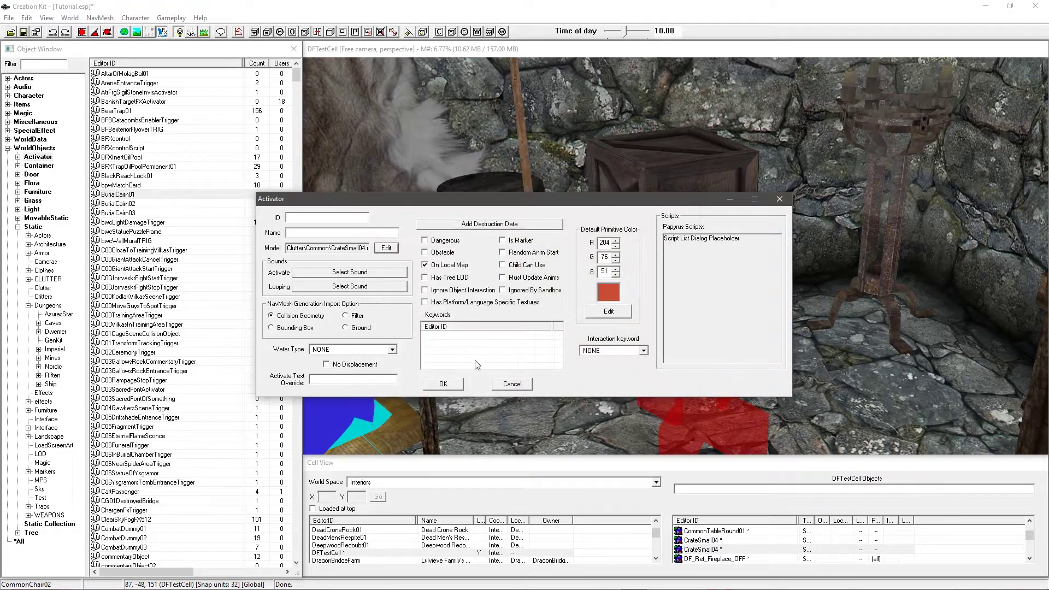
left_click(512, 383)
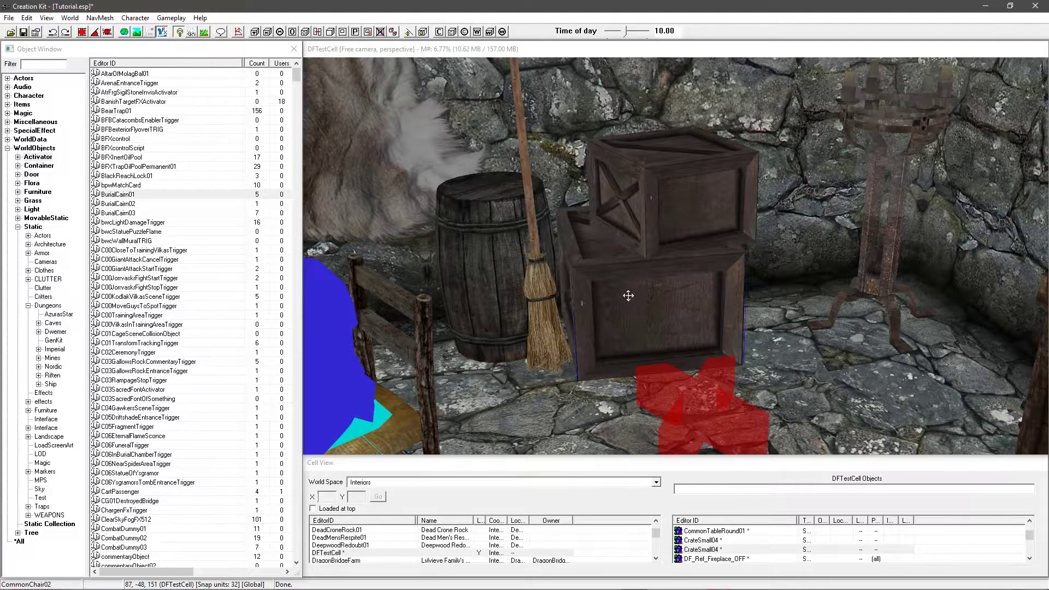
Step: With the lower crate selected, create a trigger box there using a new activator form named DF_Act_Unpack
left_click(637, 327)
middle_click_drag(636, 322, 630, 314, "shift")
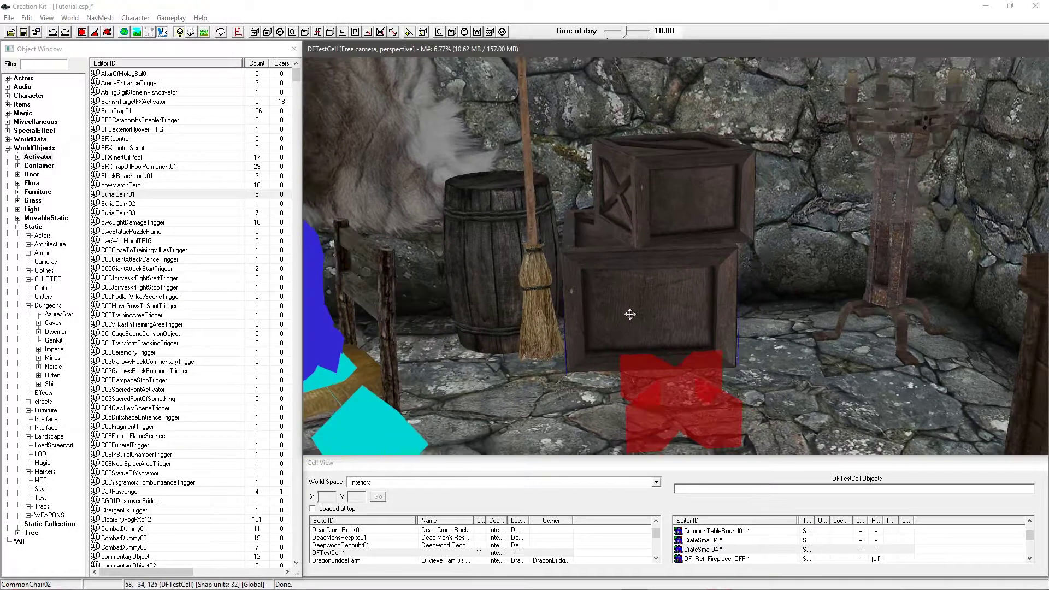
scroll(632, 314, "up", 2)
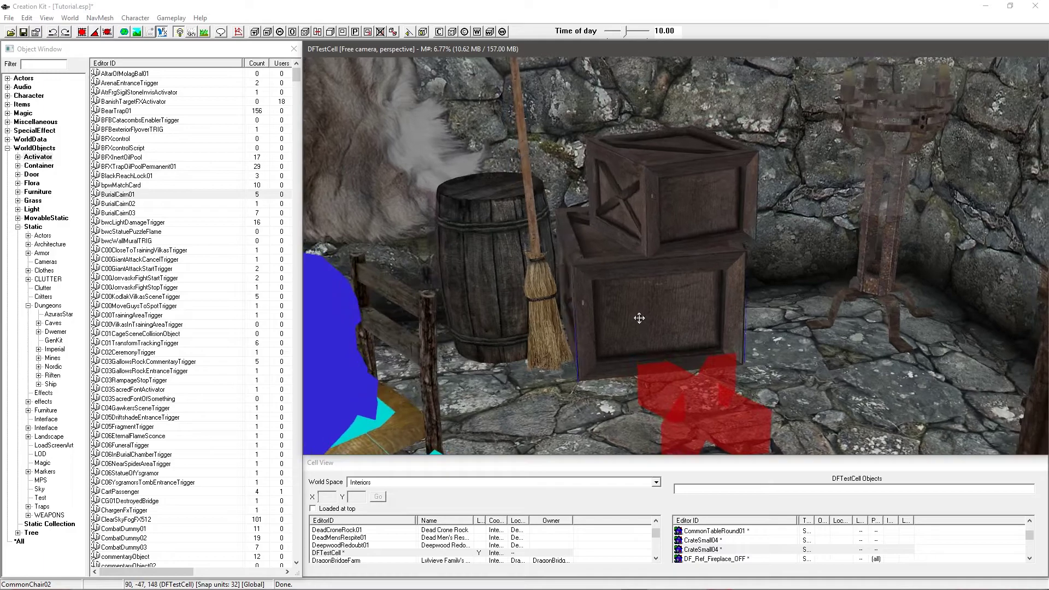
left_click(744, 218)
middle_click_drag(744, 218, 684, 220, "shift")
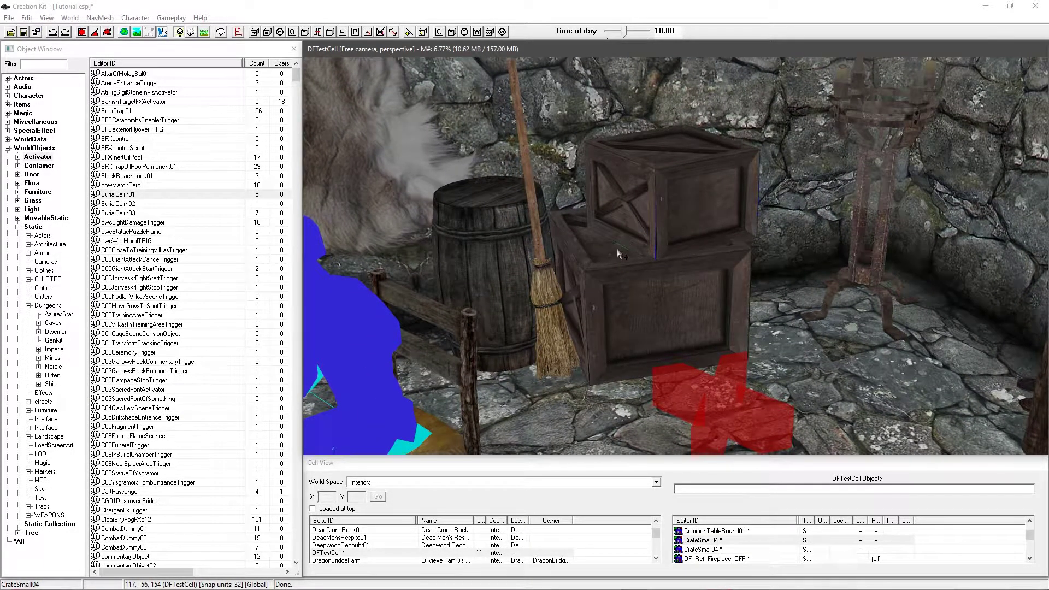
mouse_move(632, 278)
middle_mouse_down()
mouse_move(623, 279)
mouse_move(652, 284)
middle_mouse_up()
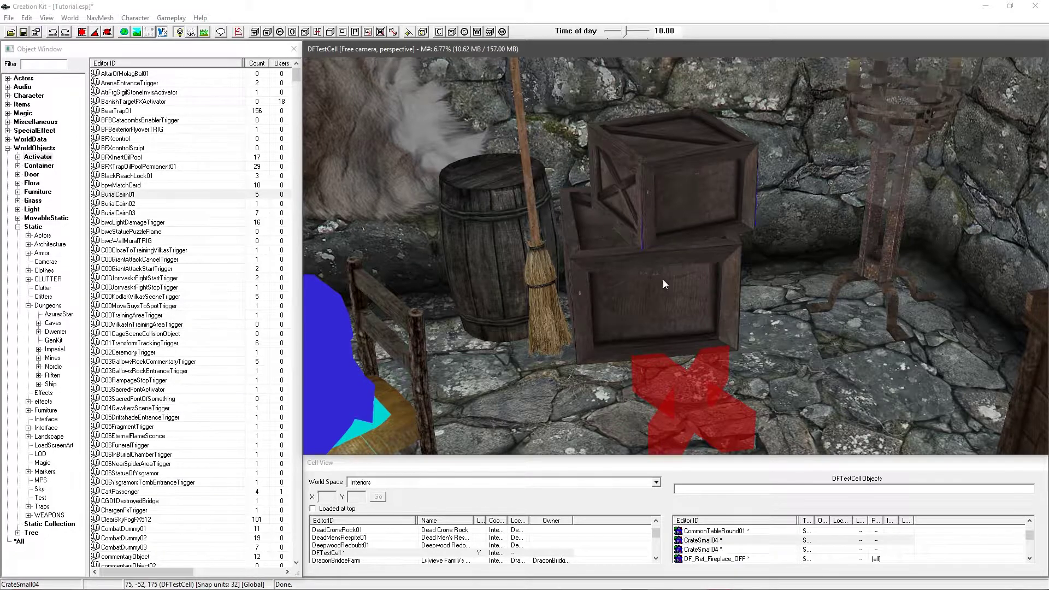
middle_click_drag(556, 281, 690, 282)
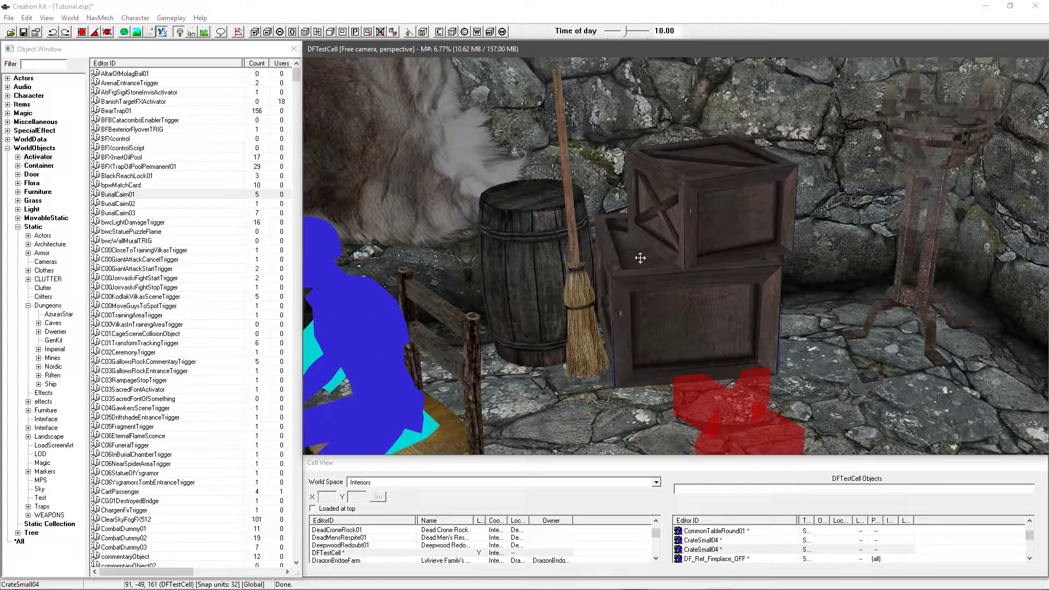
left_click(254, 32)
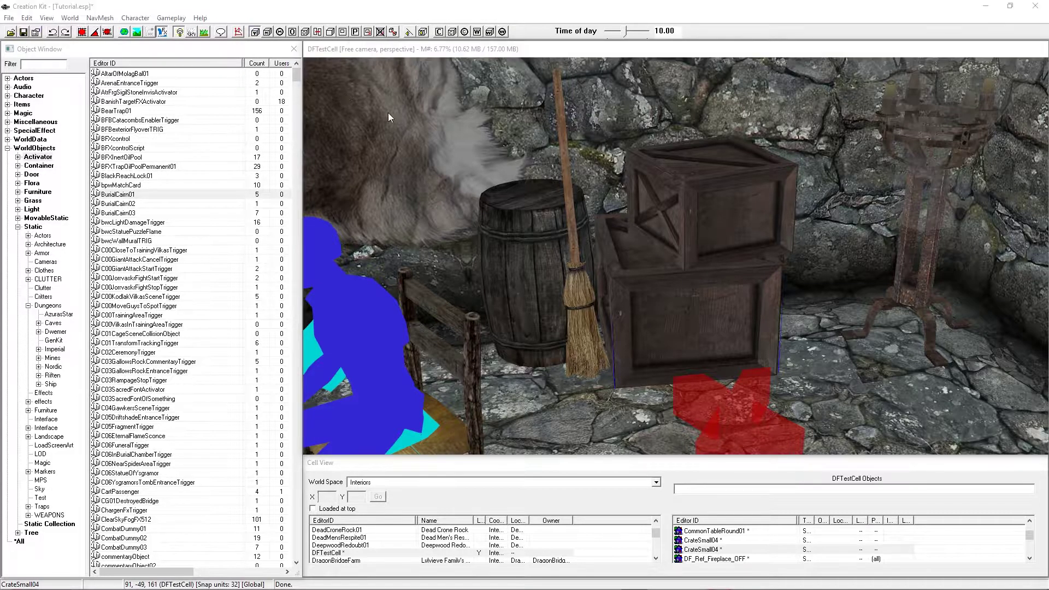
left_click_drag(352, 69, 423, 129)
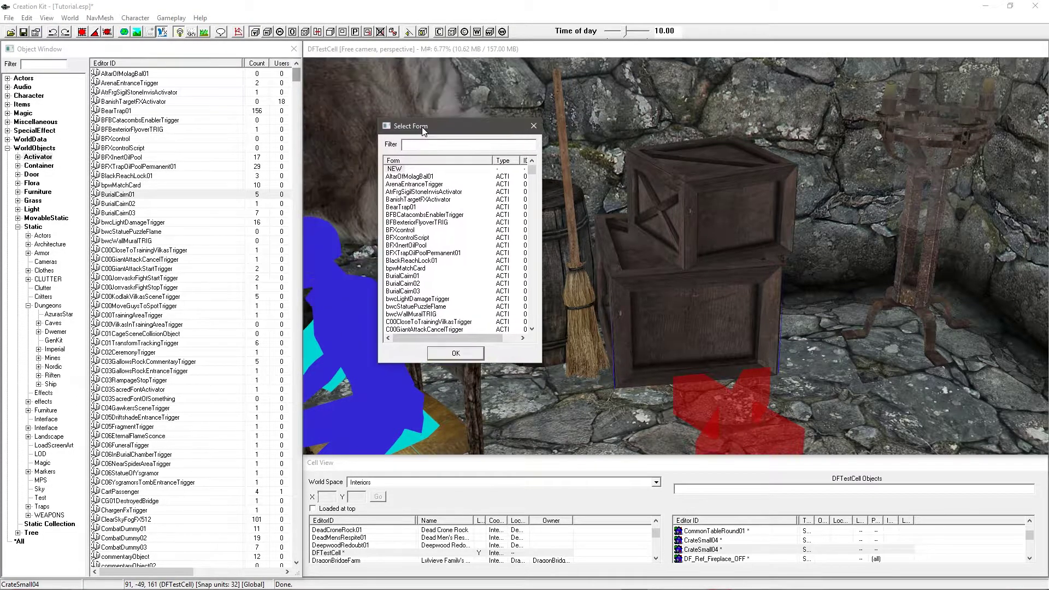
double_click(429, 170)
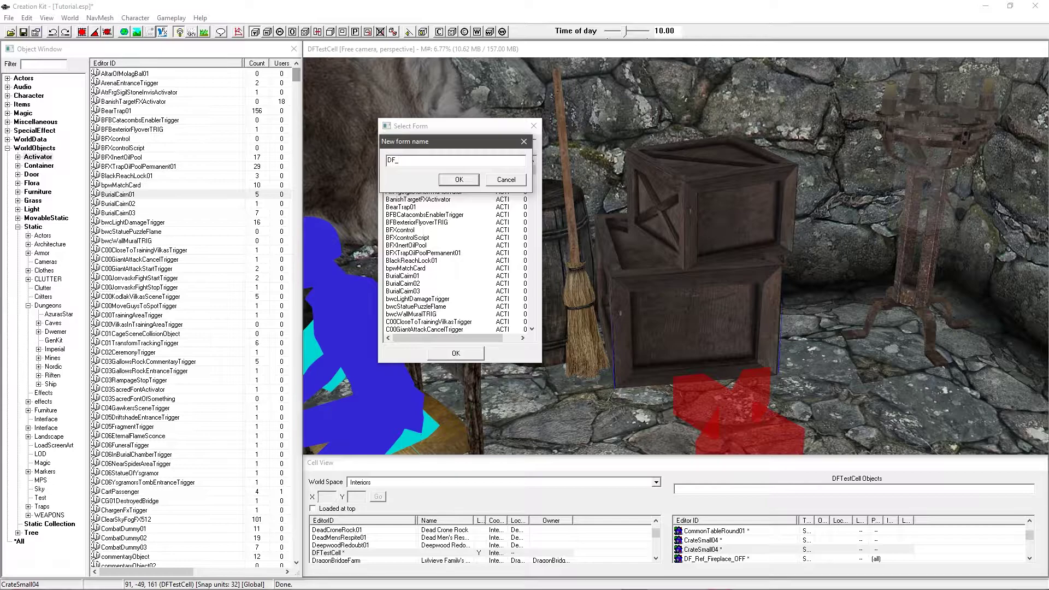
type("DF_Ad")
type("t_Unpack")
left_click(443, 180)
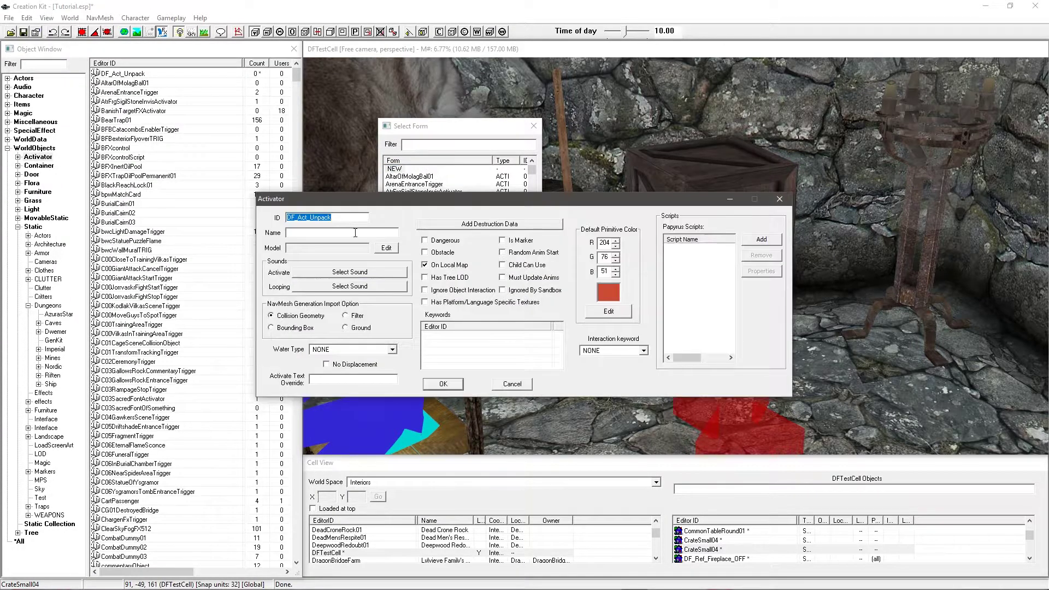
Step: Set the activator's name to Crates and its activation text override to Unpack, and accept it
left_click(325, 235)
left_click(316, 377)
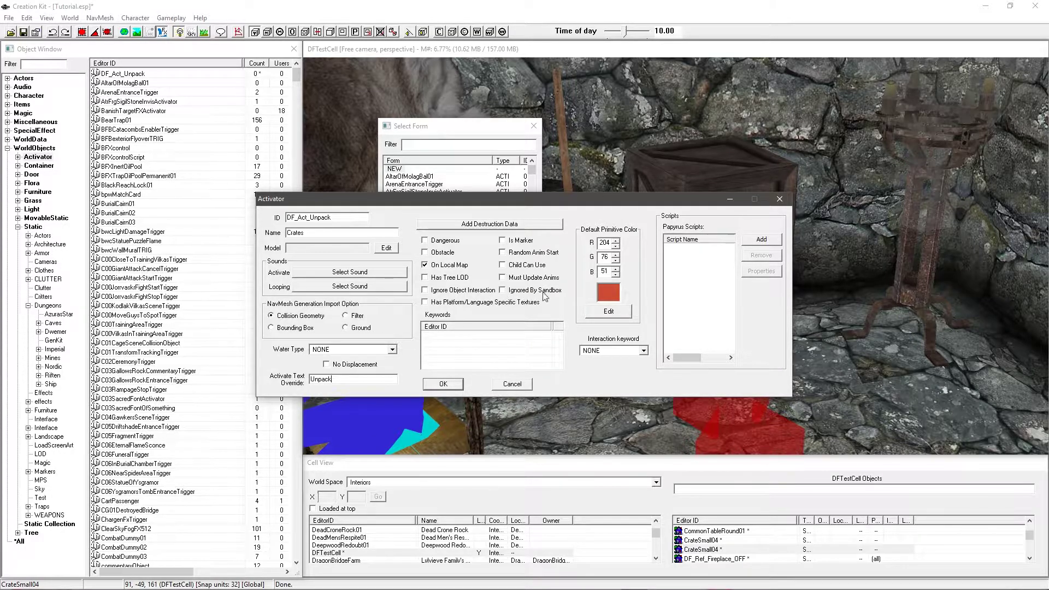
left_click(446, 384)
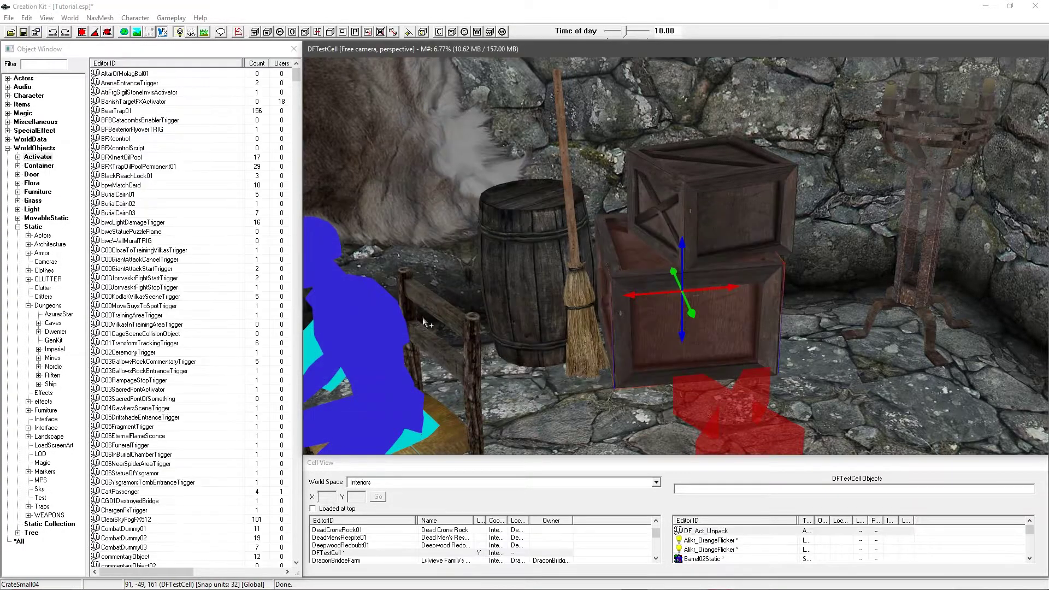
Step: Inspect the new trigger box around the lower crate and its reference properties without changing them
scroll(592, 320, "up", 5)
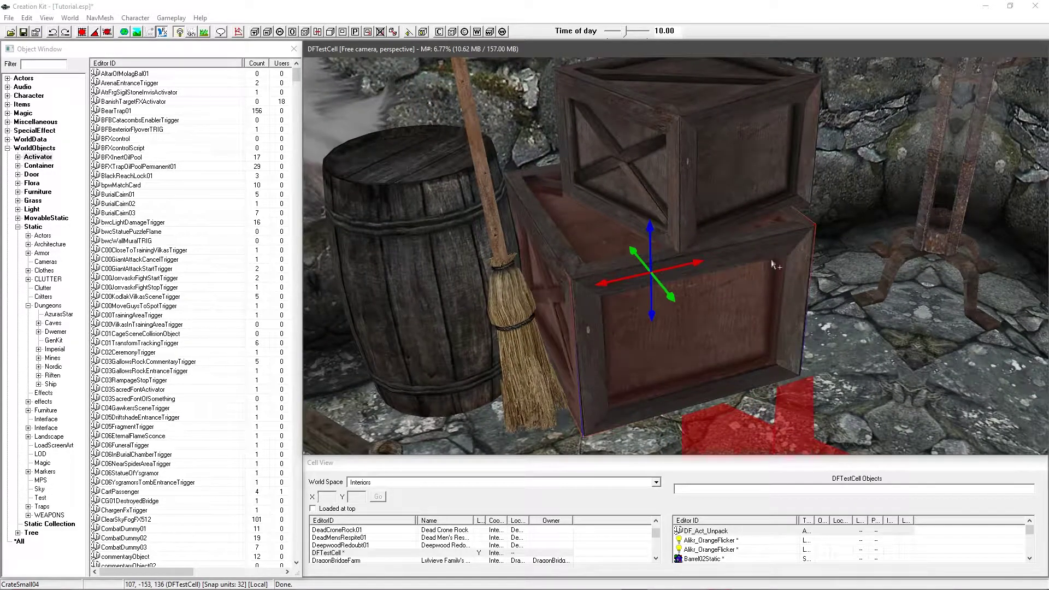
middle_click_drag(622, 308, 622, 307)
scroll(622, 305, "down", 2)
middle_click_drag(621, 260, 623, 262)
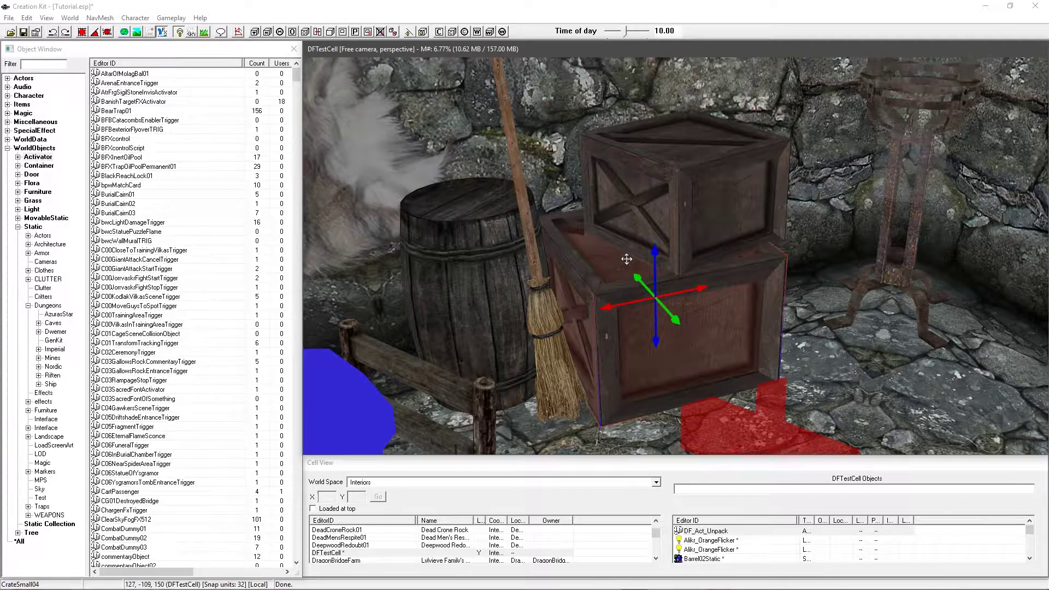
key("m")
double_click(617, 290)
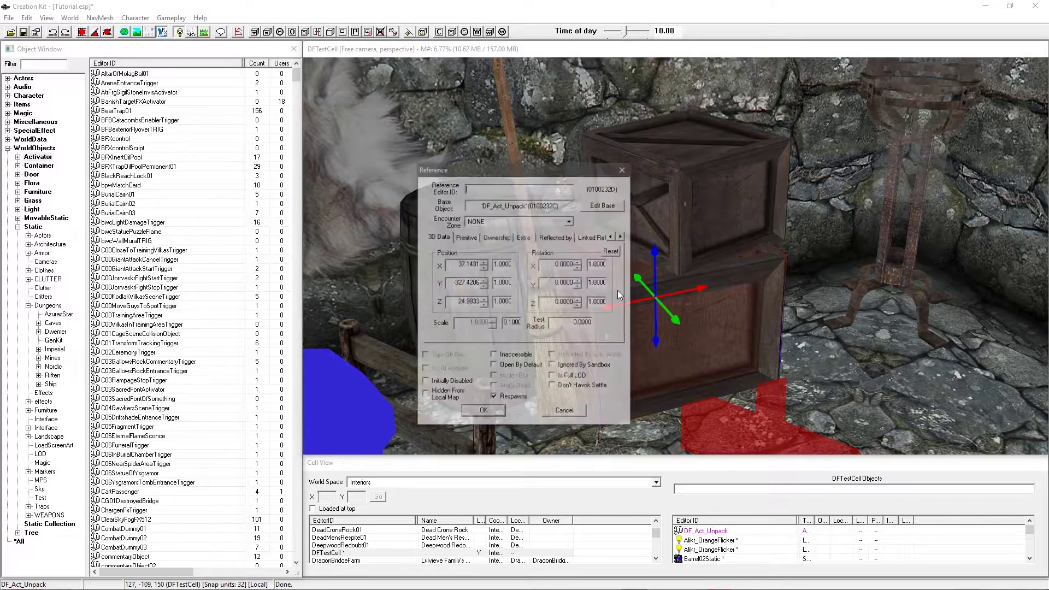
left_click(565, 412)
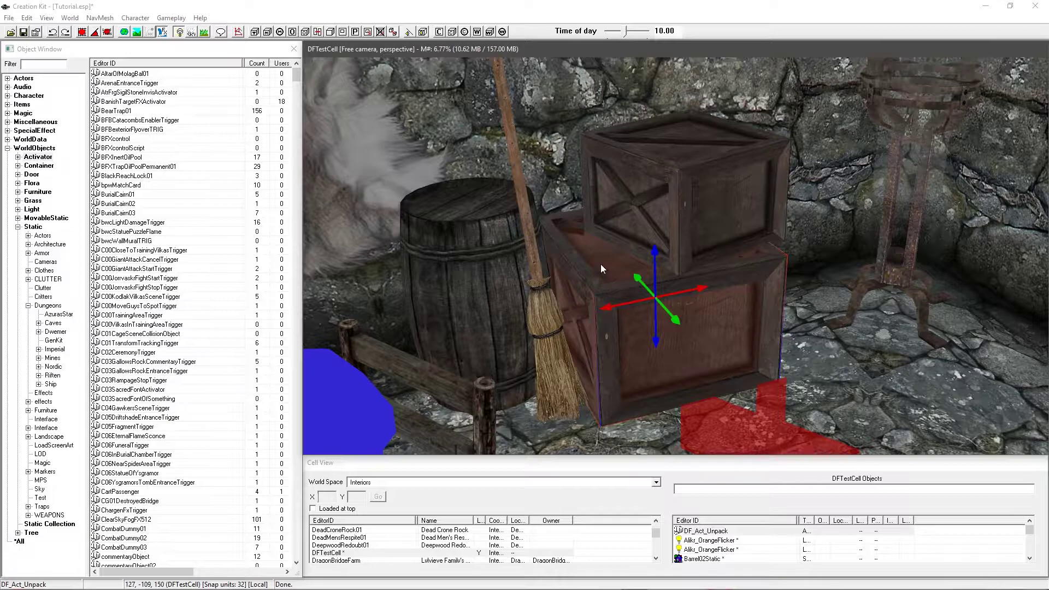
Step: Rotate the DF_Act_Unpack trigger box about 23 degrees around Z and move it out in front of the crates
left_click_drag(601, 267, 605, 300)
key("e")
middle_click_drag(611, 295, 611, 293, "shift")
right_click_drag(611, 293, 606, 286)
left_click_drag(609, 294, 605, 200)
middle_click_drag(604, 198, 604, 223, "shift")
key("e")
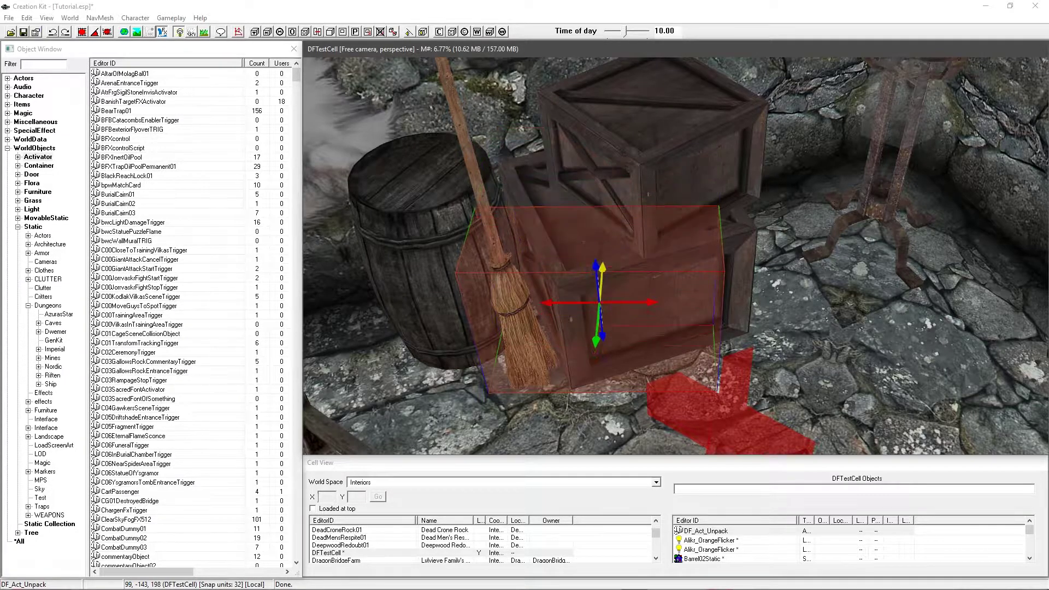
Step: Reposition the trigger box along its axes so it overlaps the front of both stacked crates
left_click_drag(602, 269, 603, 260)
left_click_drag(597, 342, 599, 302)
middle_click_drag(610, 272, 590, 248, "shift")
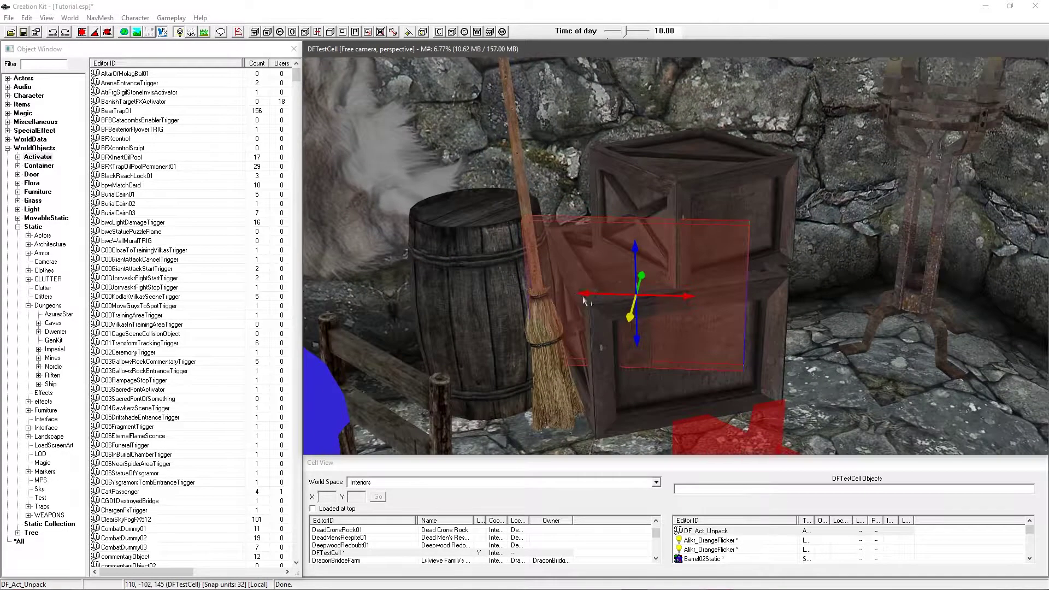
left_click(586, 295)
left_click(580, 259)
middle_click_drag(582, 258, 585, 260, "shift")
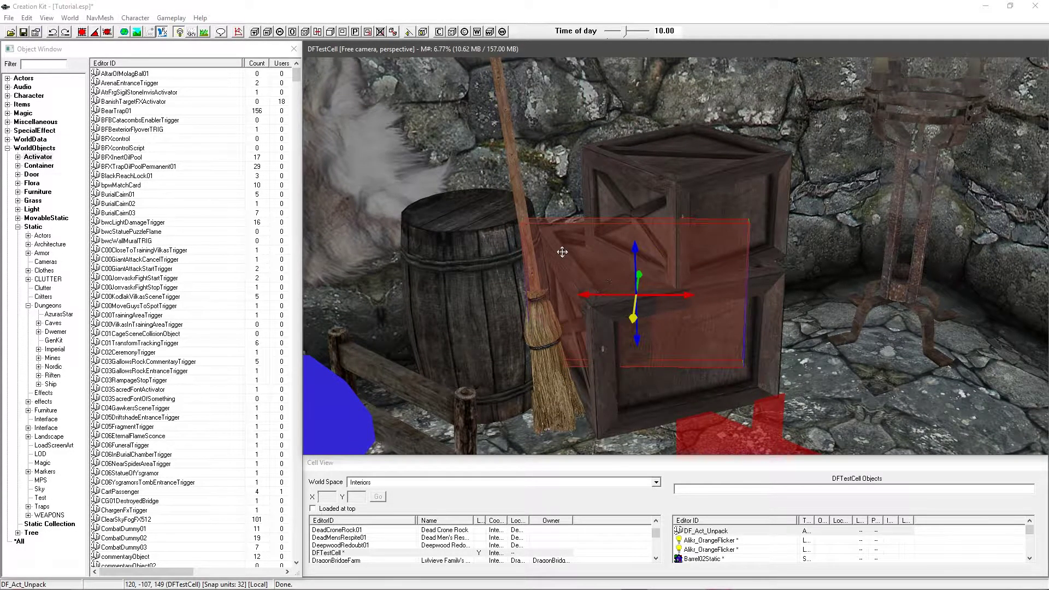
middle_click_drag(682, 290, 579, 302, "shift")
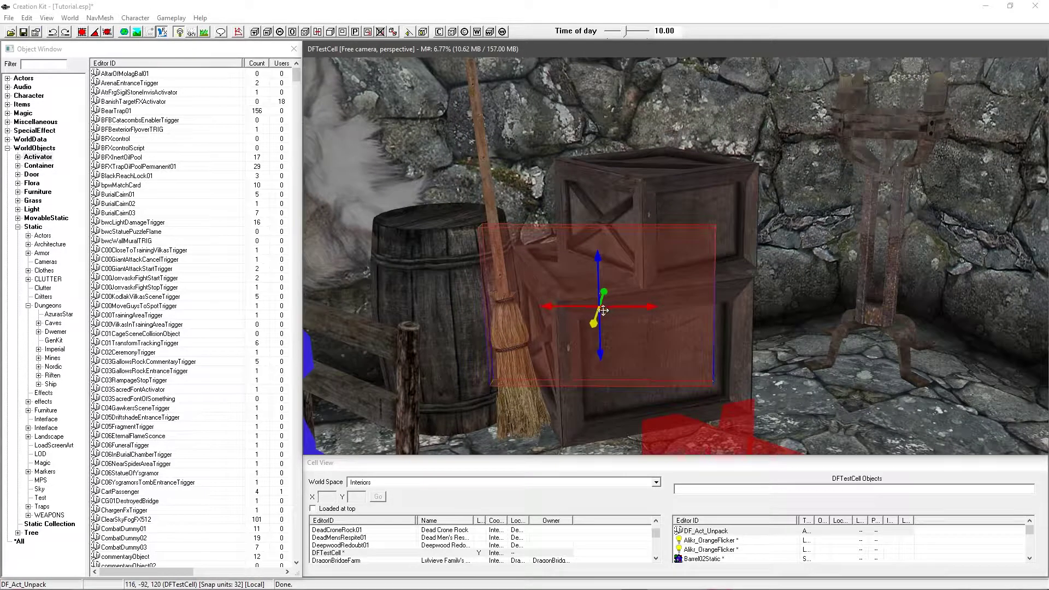
Step: Enable Player Activation in the DF_Act_Unpack trigger box's primitive properties
double_click(566, 292)
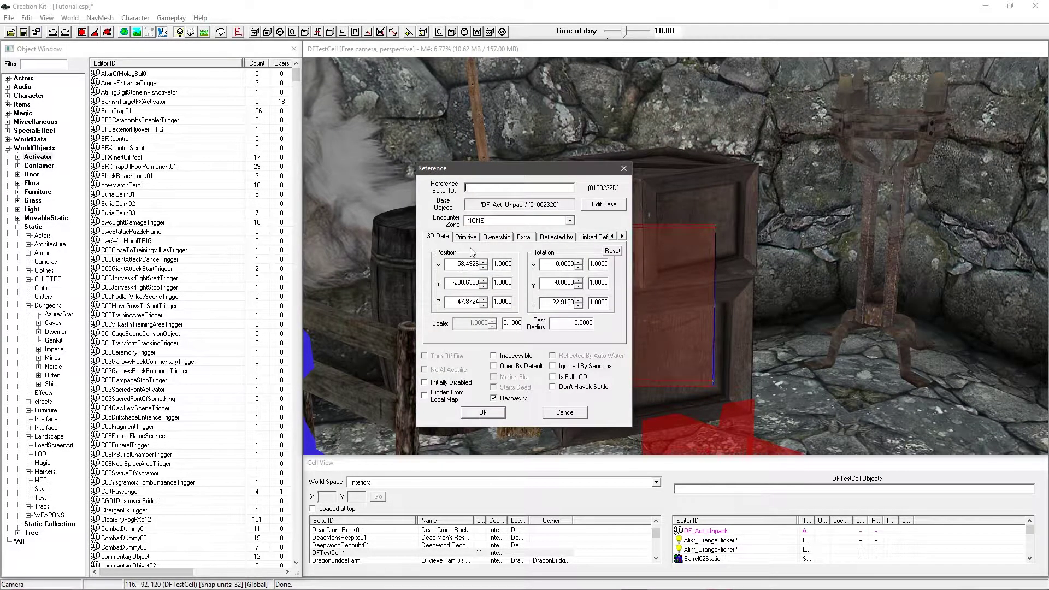
left_click_drag(536, 173, 315, 206)
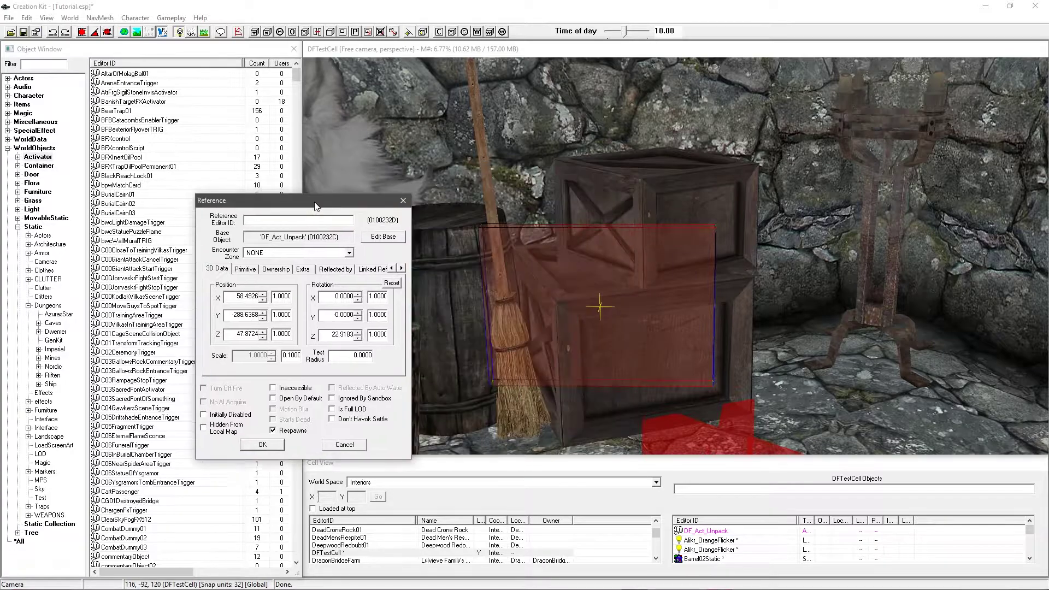
left_click(246, 269)
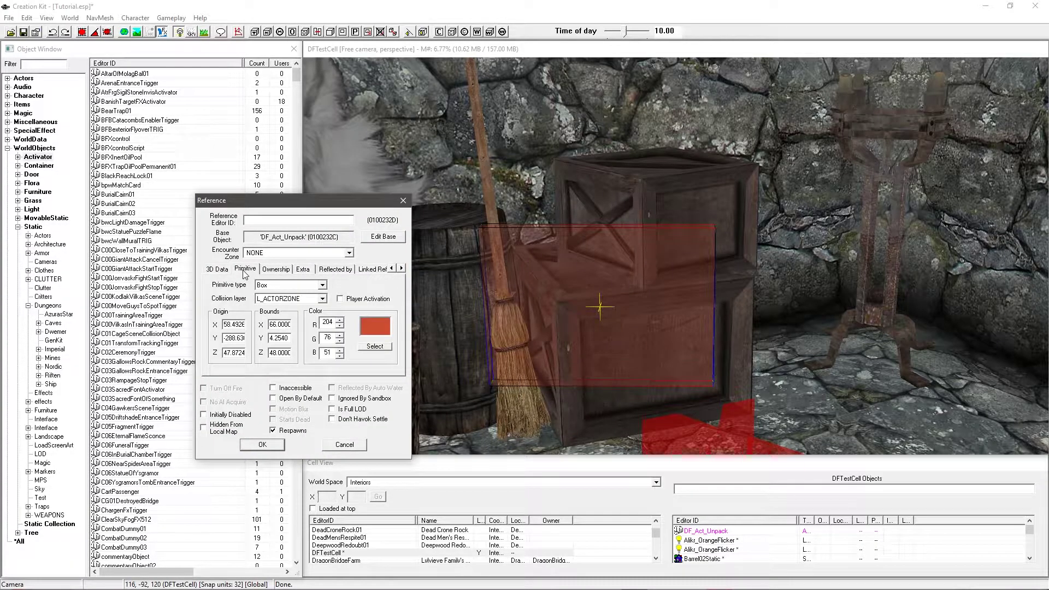
left_click(342, 299)
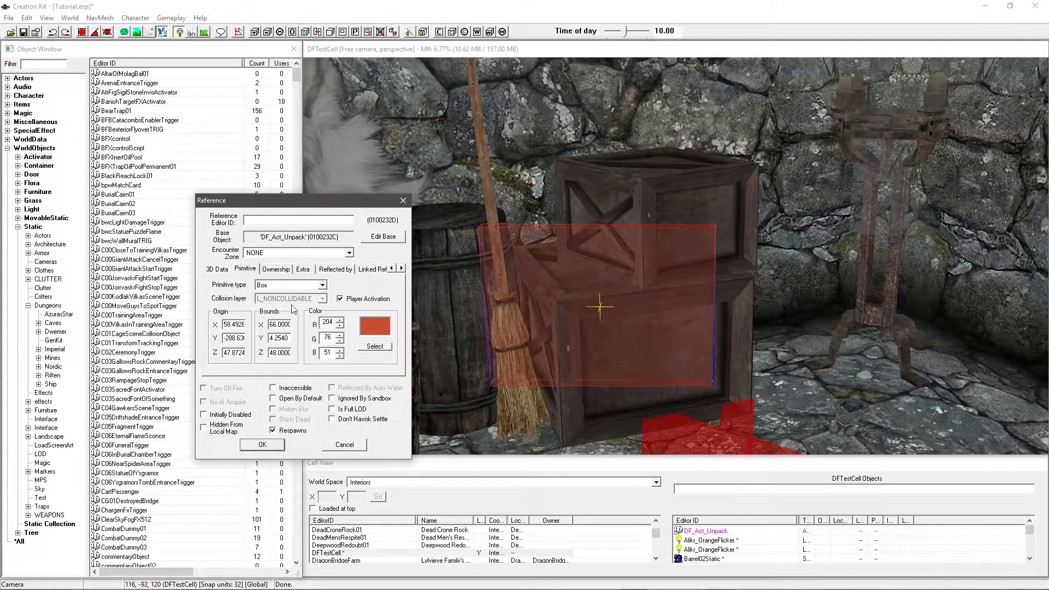
Step: Set the trigger box's X rotation to 0.0001 and accept the reference properties
left_click(214, 269)
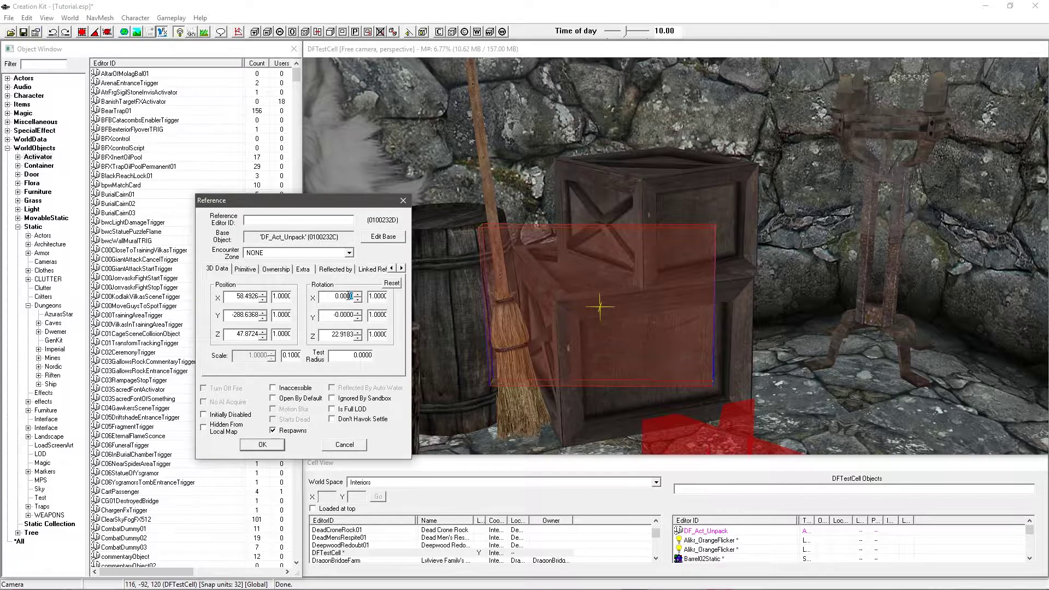
left_click_drag(330, 335, 388, 335)
left_click_drag(330, 315, 364, 315)
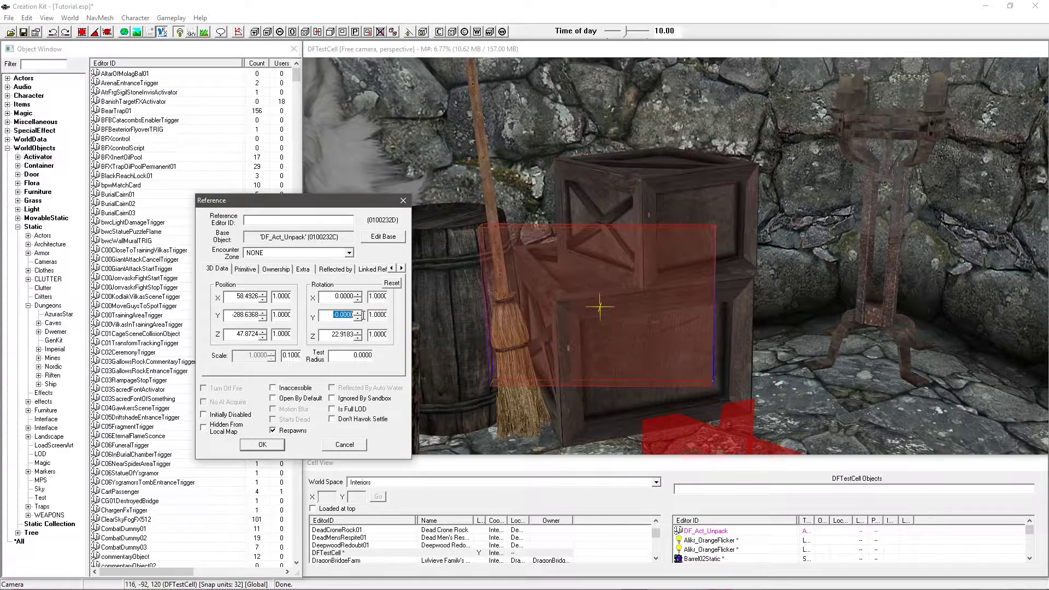
left_click(327, 296)
left_click(262, 444)
Step: Assign the DF_X_Clutter XMarker in DFTestCell as the enable parent of the DF_Act_Unpack trigger box
middle_click_drag(506, 363, 501, 374, "shift")
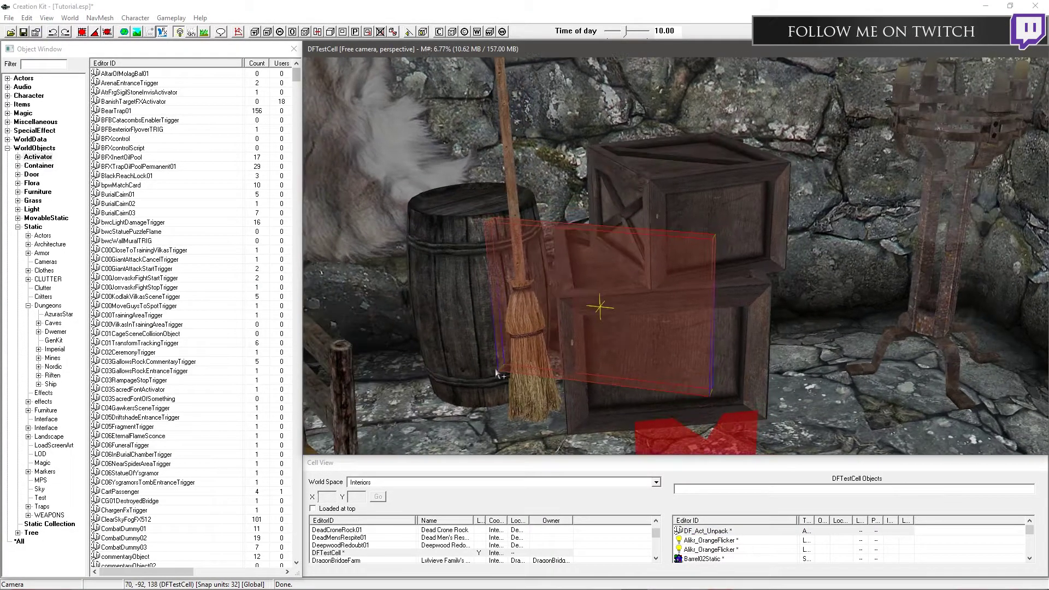
double_click(600, 322)
left_click_drag(513, 171, 273, 202)
left_click(382, 266)
left_click(382, 266)
left_click(382, 267)
left_click(382, 266)
left_click(382, 266)
left_click(382, 266)
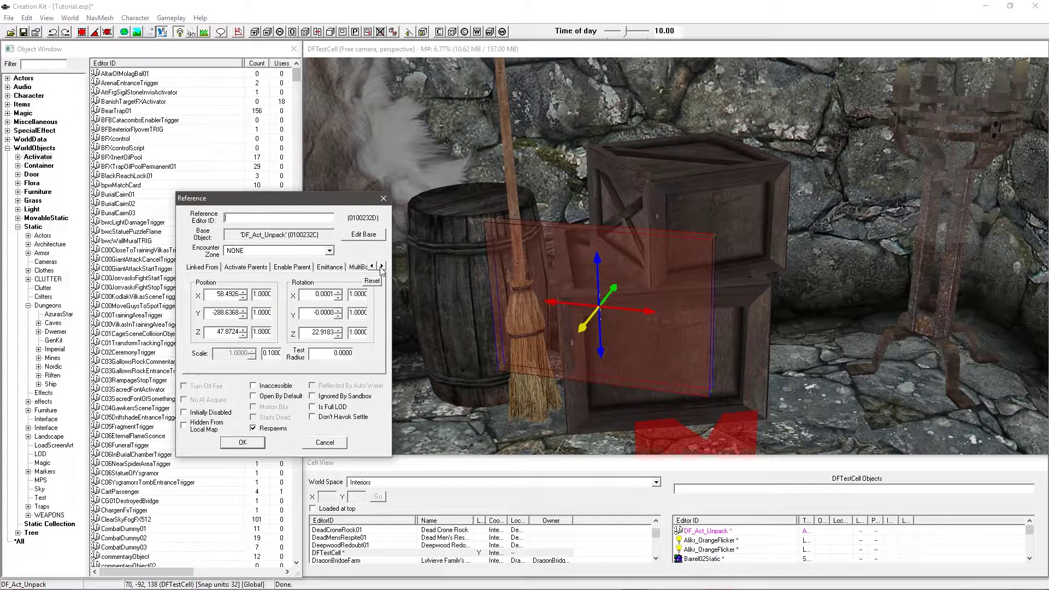
left_click(286, 268)
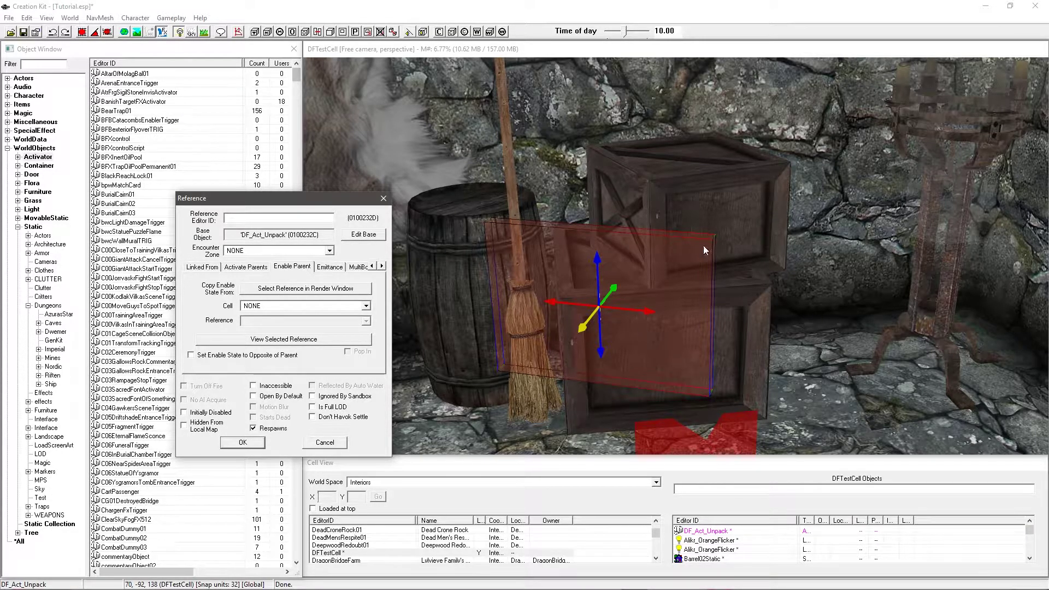
left_click_drag(304, 199, 283, 202)
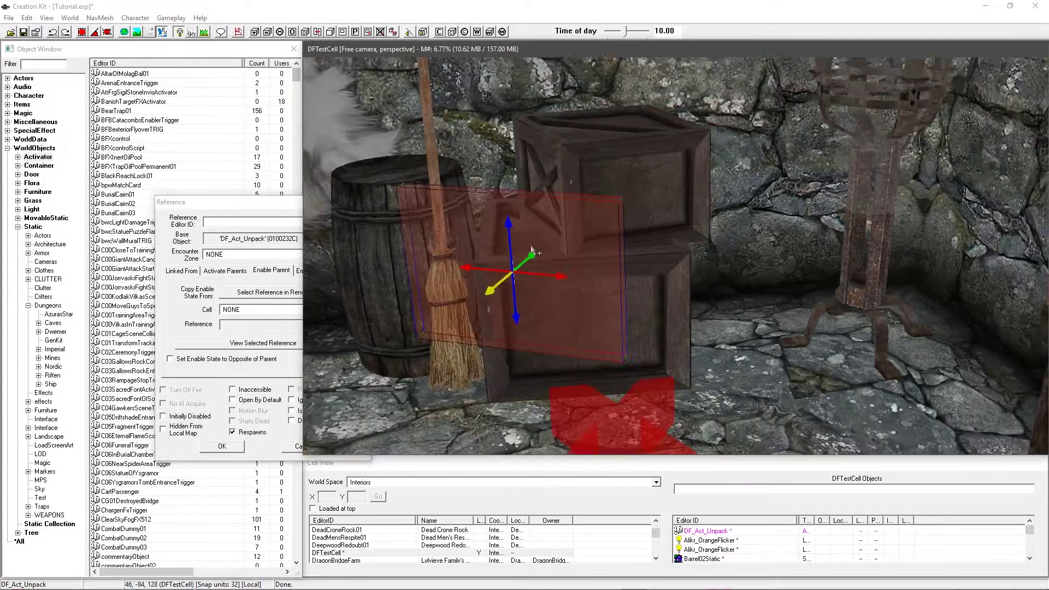
scroll(531, 246, "down", 3)
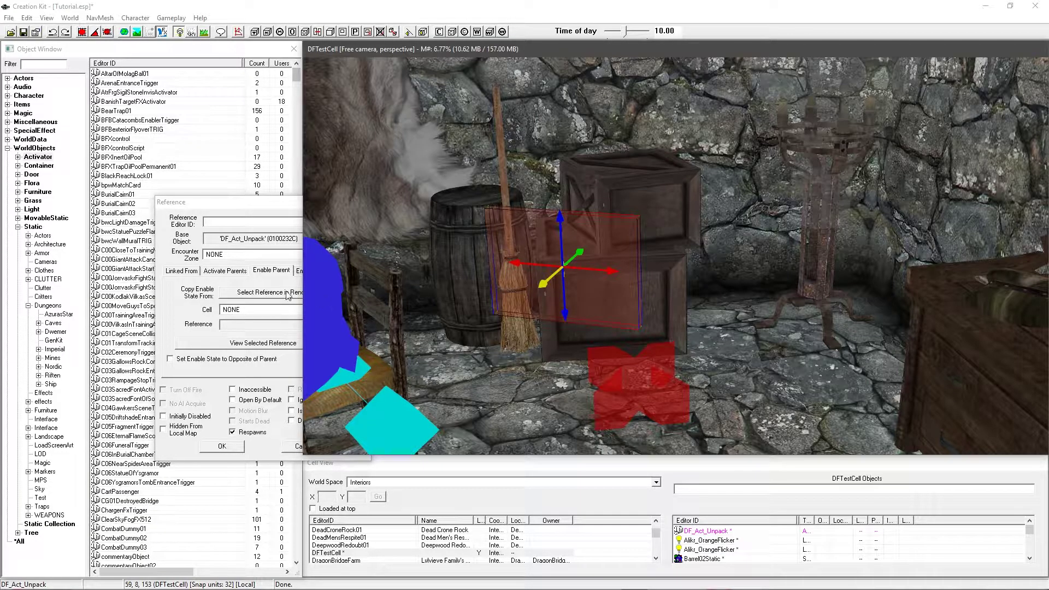
left_click(603, 361)
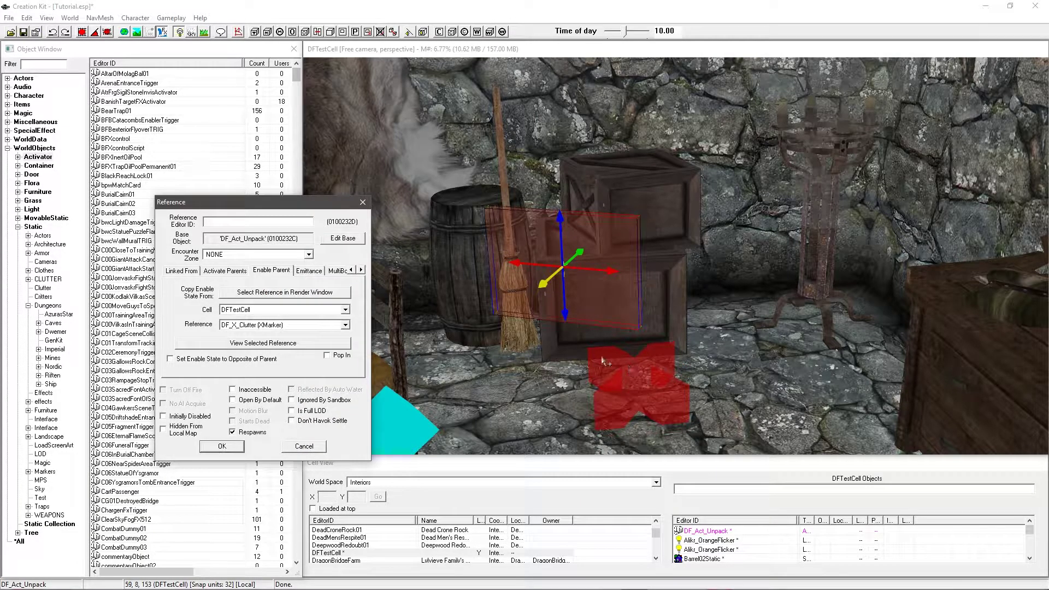
Step: Review the DF_X_Clutter marker's reference properties, set the trigger box's enable state to the opposite of its parent, and accept
double_click(616, 390)
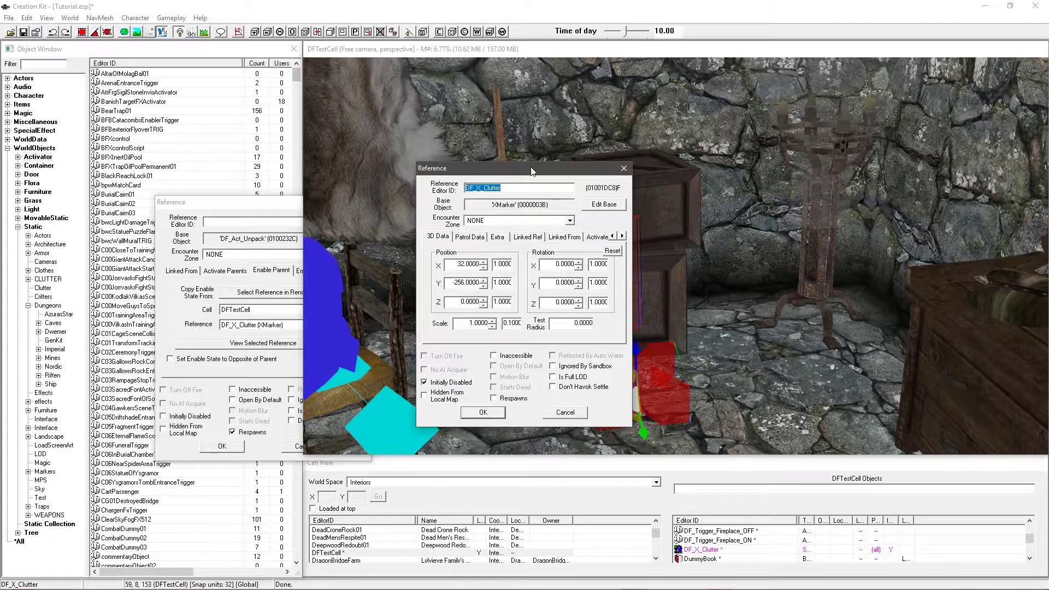
left_click_drag(532, 171, 516, 305)
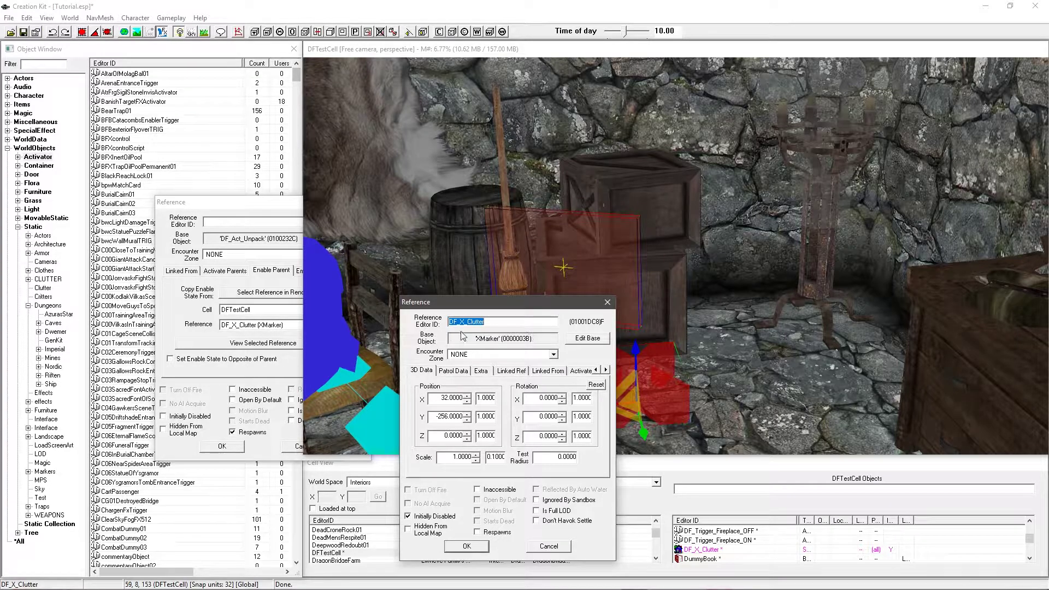
left_click(607, 302)
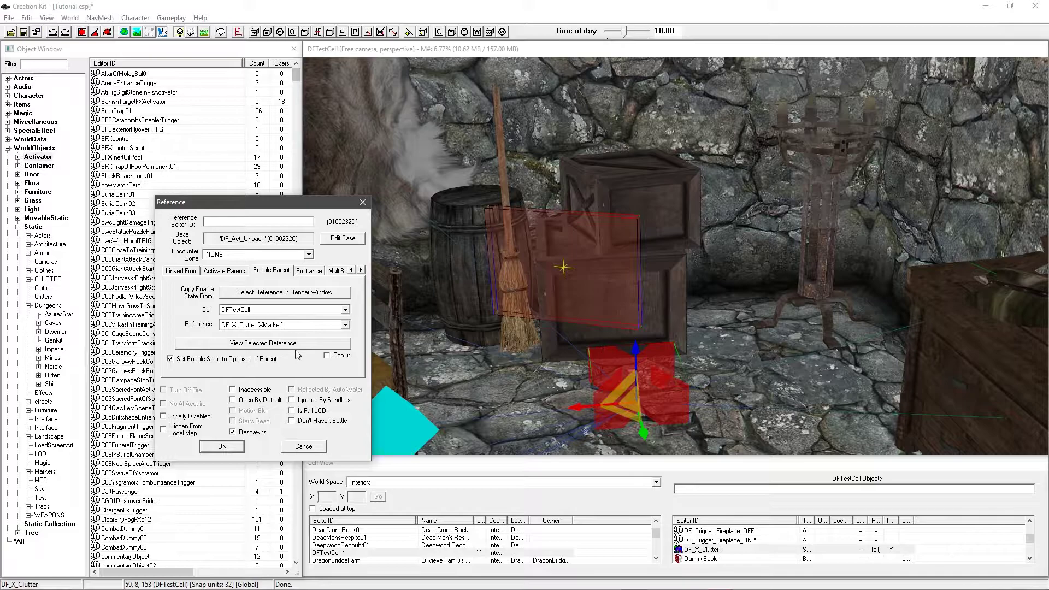
left_click(222, 446)
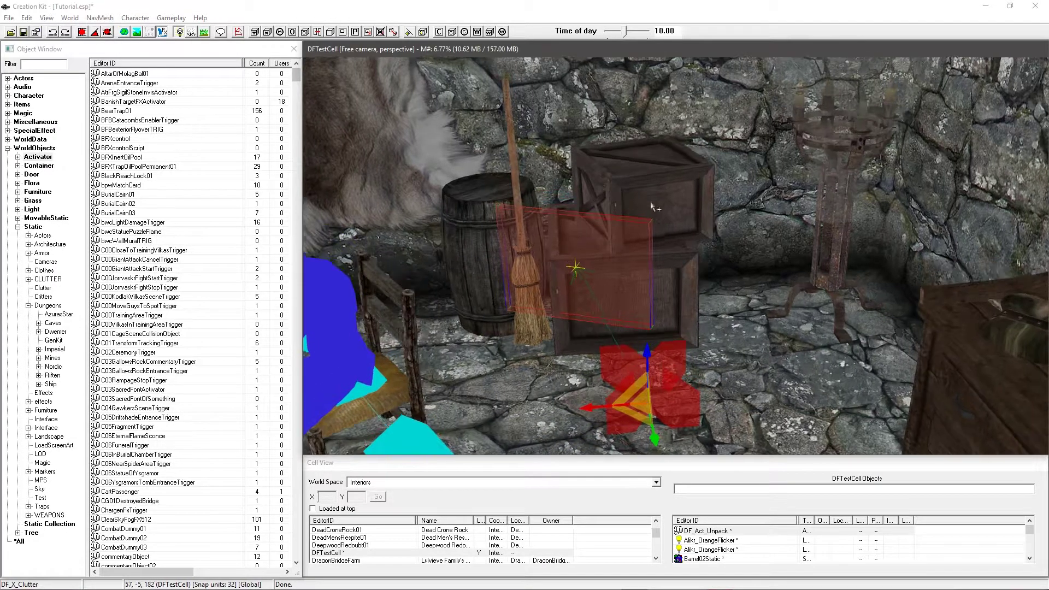
Step: Select both stacked crates, the barrel and the broom together
left_click(651, 194)
left_click(681, 278, "ctrl")
key("e")
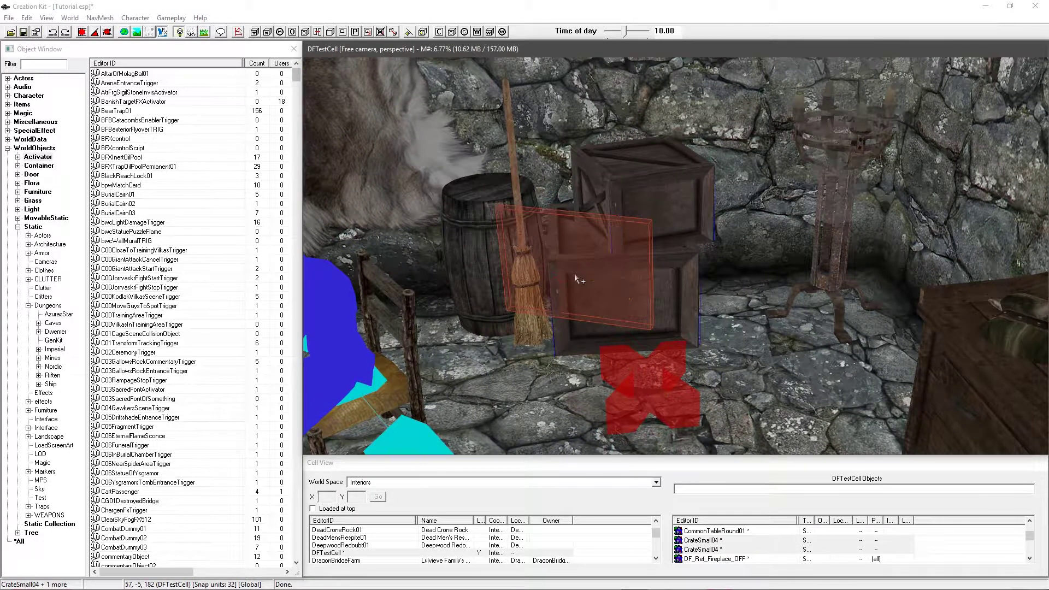
left_click(668, 205)
left_click(668, 267, "ctrl")
left_click(469, 211, "ctrl")
left_click(537, 225, "ctrl")
key("Delete")
key("ctrl+z")
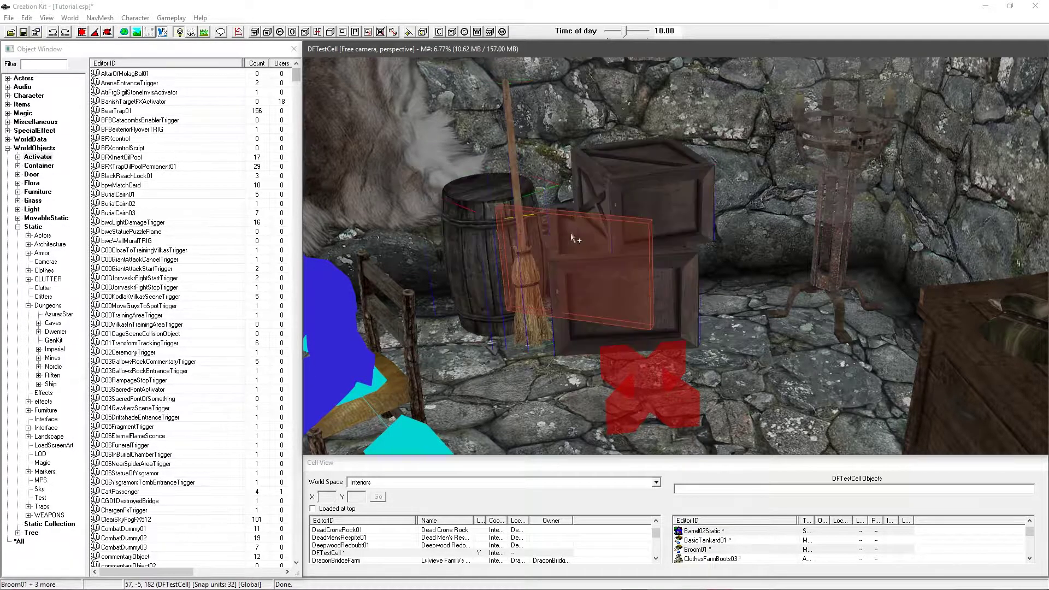
Step: Configure a batch action making DF_X_Clutter the opposite enable parent of the selected clutter references, and close it without applying
scroll(572, 232, "up", 3)
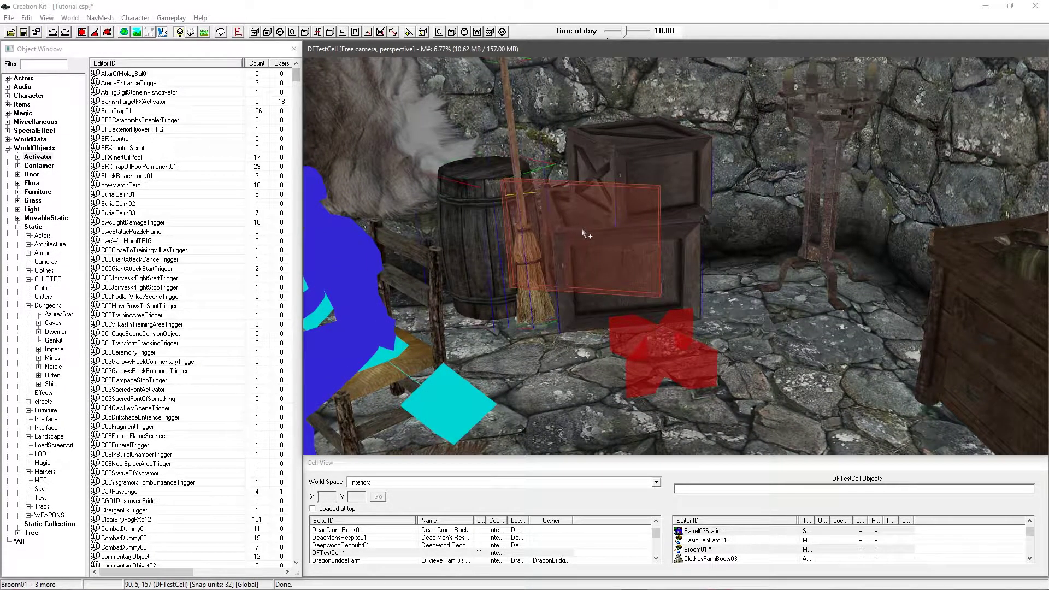
double_click(582, 230)
left_click_drag(91, 35, 155, 54)
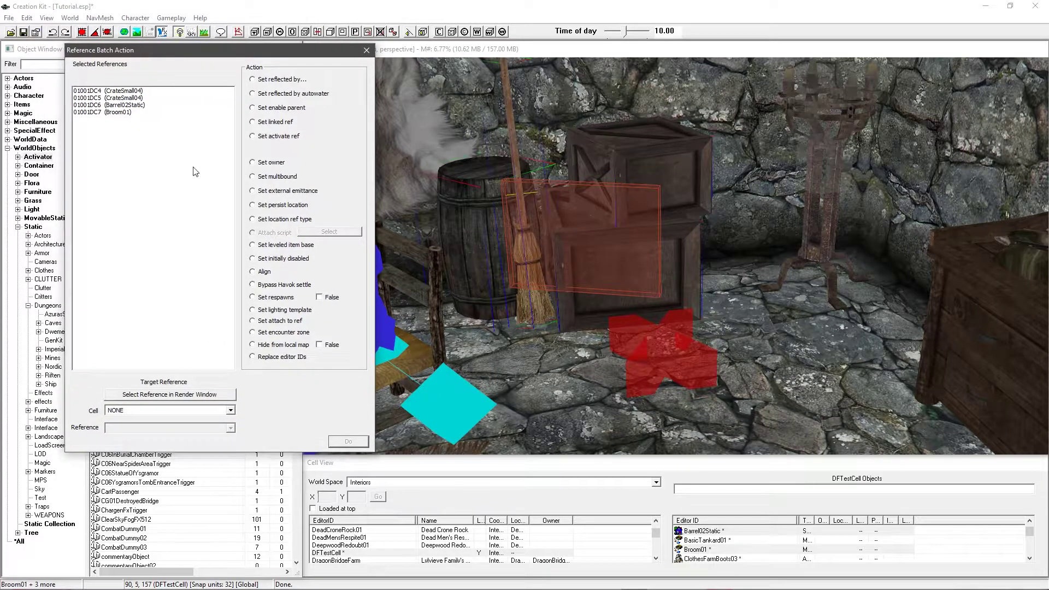
left_click(267, 109)
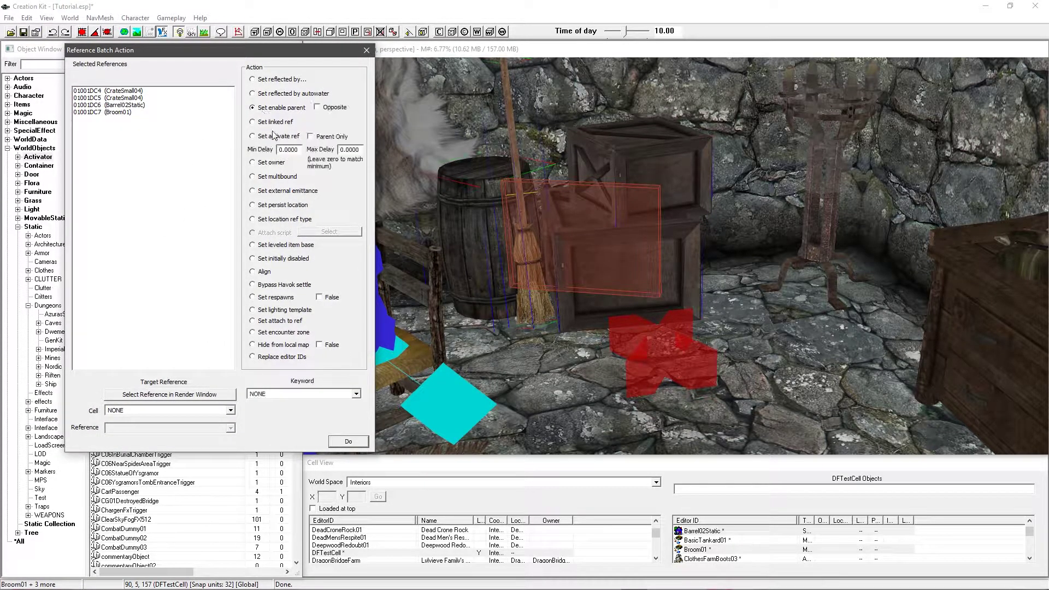
left_click(164, 393)
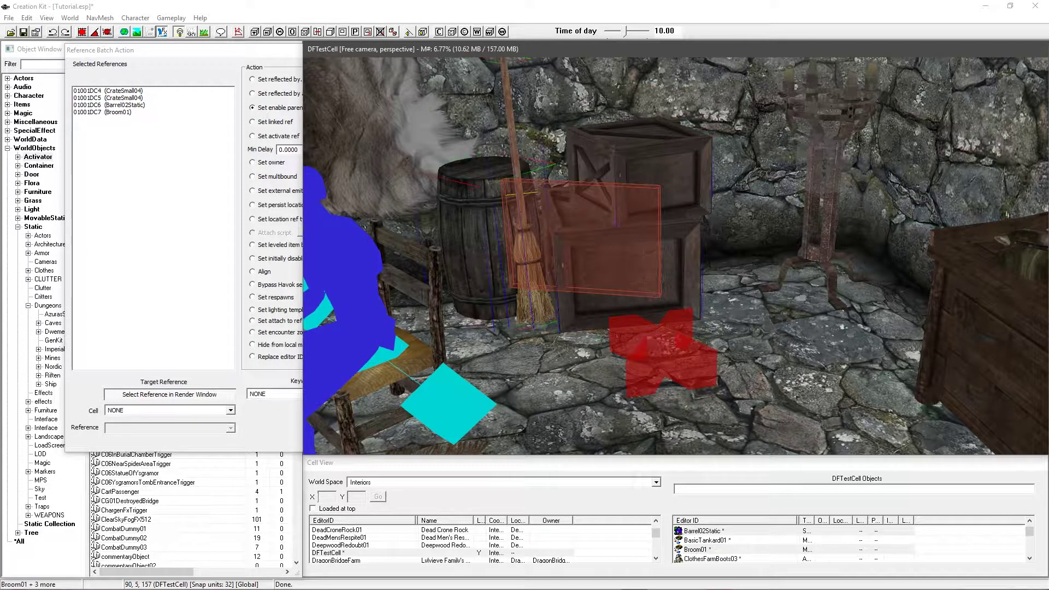
left_click(648, 347)
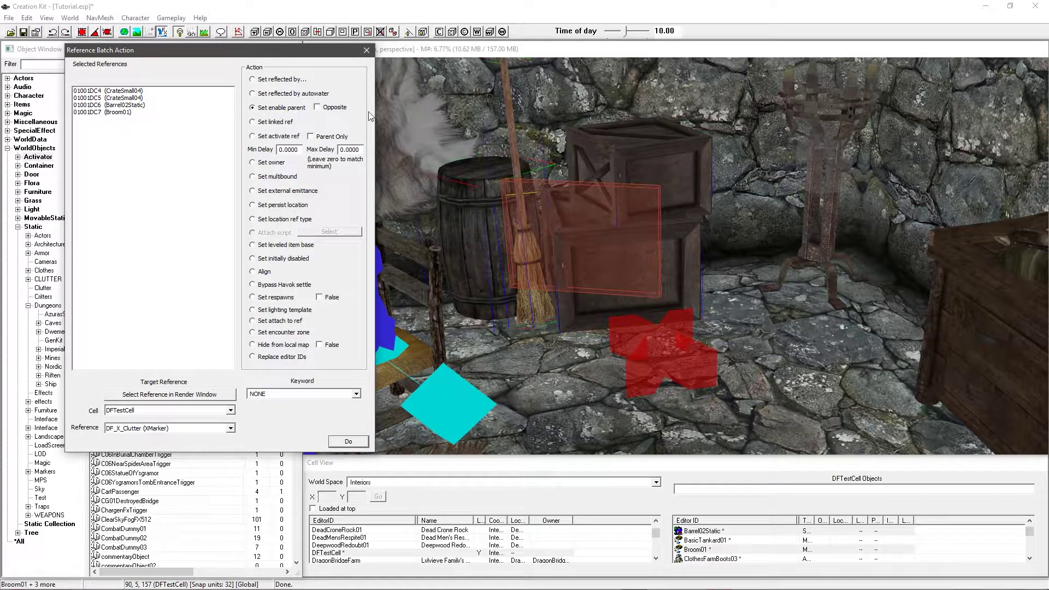
left_click(334, 107)
left_click(366, 50)
Step: Check the upper crate's enable parent settings and cancel its reference properties
left_click(663, 221)
left_click(647, 195)
scroll(649, 208, "down", 3)
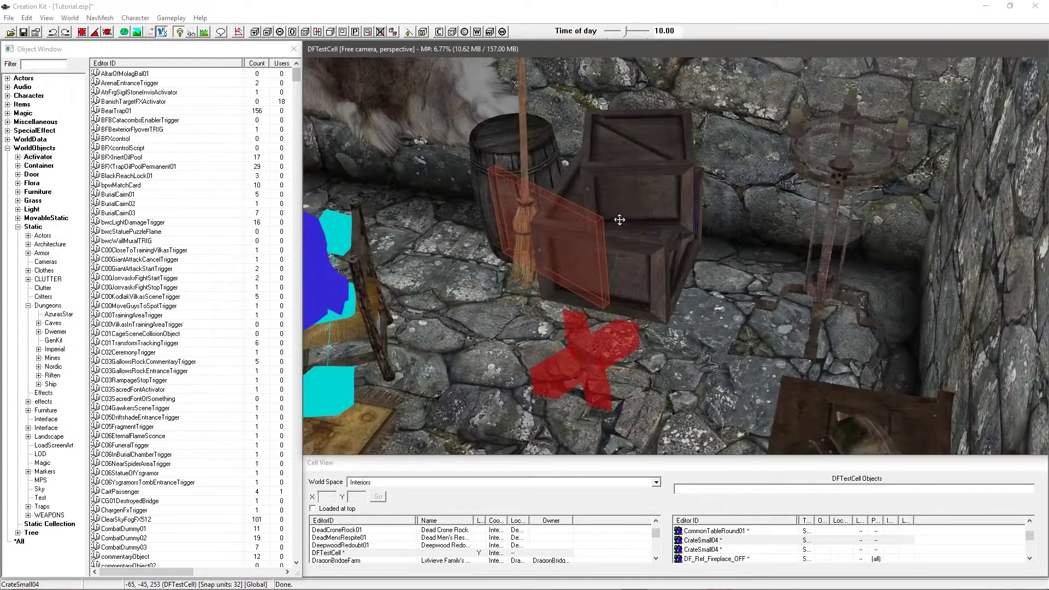
double_click(645, 174)
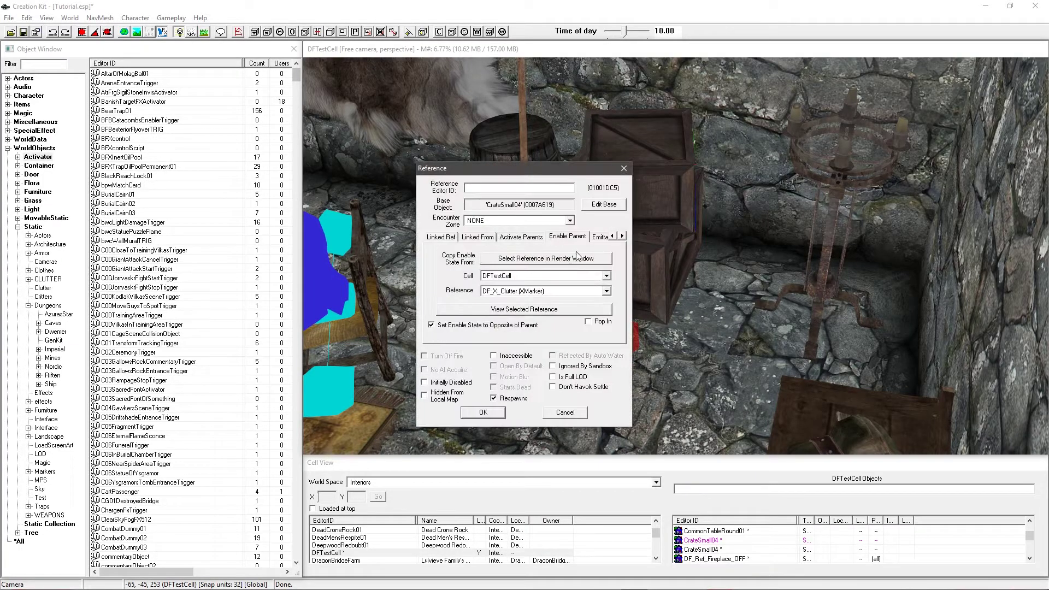
left_click(569, 413)
Step: Check the enable parent settings of the folded clothes on the cabinet and close them unchanged
mouse_move(568, 413)
middle_mouse_down("shift")
mouse_move(639, 371)
mouse_move(595, 355)
middle_mouse_up("shift")
middle_click_drag(496, 246, 525, 254, "shift")
left_click(703, 125)
middle_click_drag(665, 187, 710, 195, "shift")
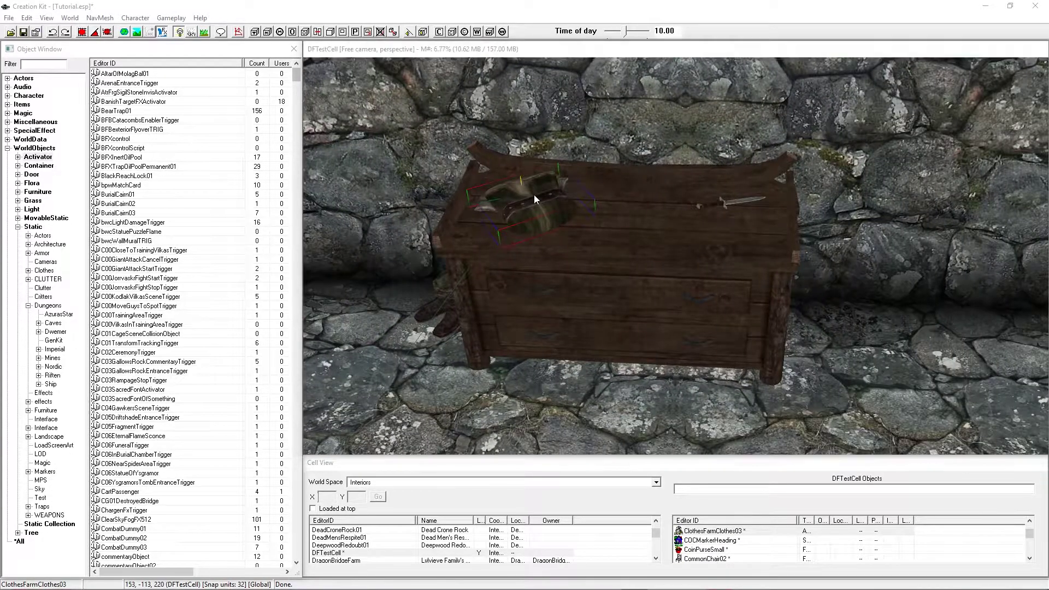
double_click(533, 195)
left_click_drag(546, 169, 331, 198)
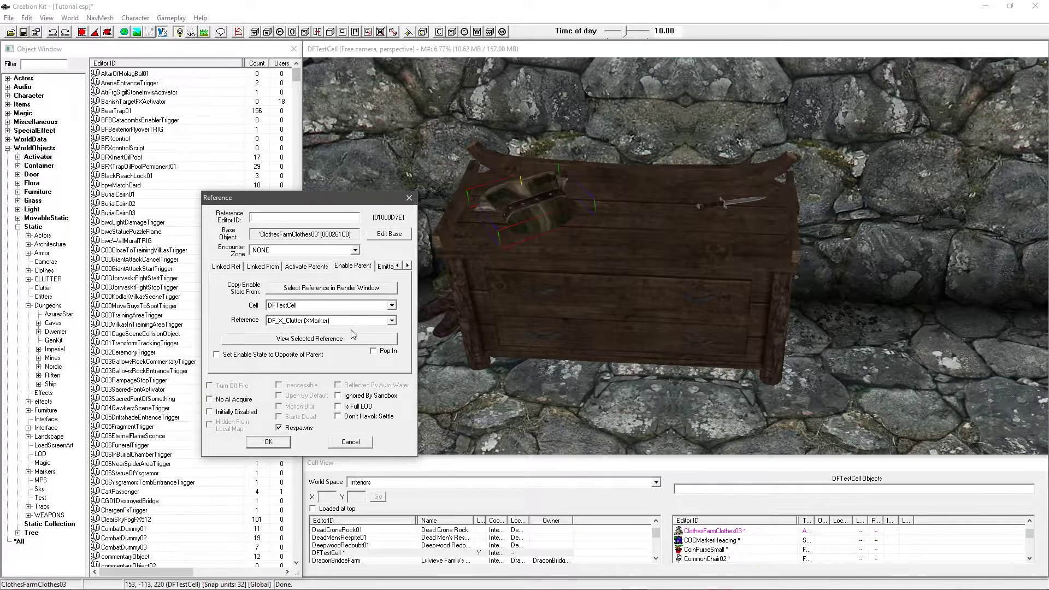
left_click(409, 197)
Step: Examine how the DF_X_Clutter marker links to the crates, the trigger box and the other clutter
mouse_move(415, 205)
middle_mouse_down()
mouse_move(512, 255)
mouse_move(593, 263)
mouse_move(482, 244)
mouse_move(409, 279)
mouse_move(570, 296)
middle_mouse_up()
left_click(518, 272)
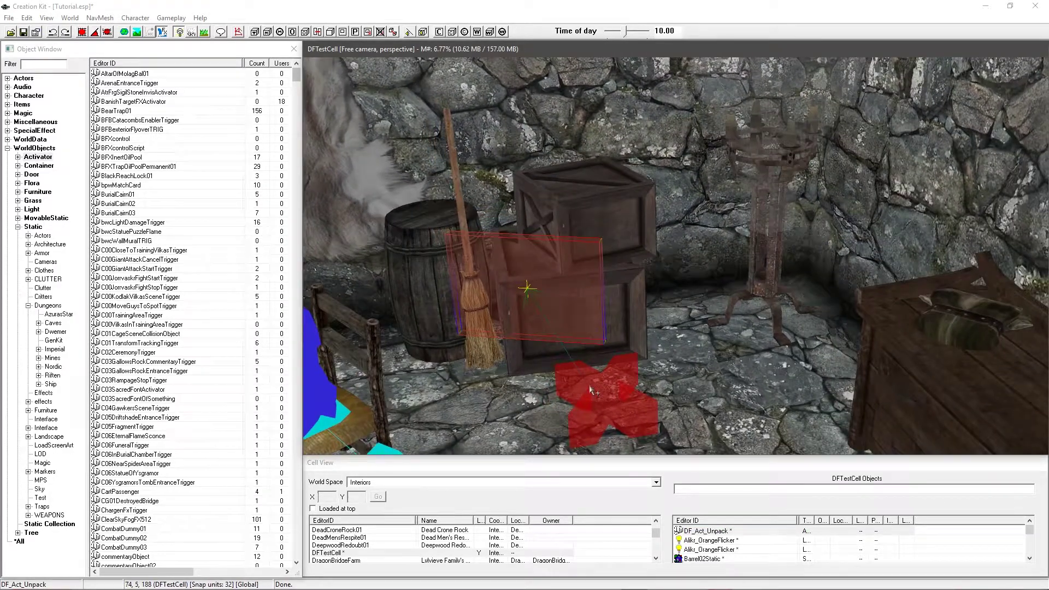
left_click(587, 382)
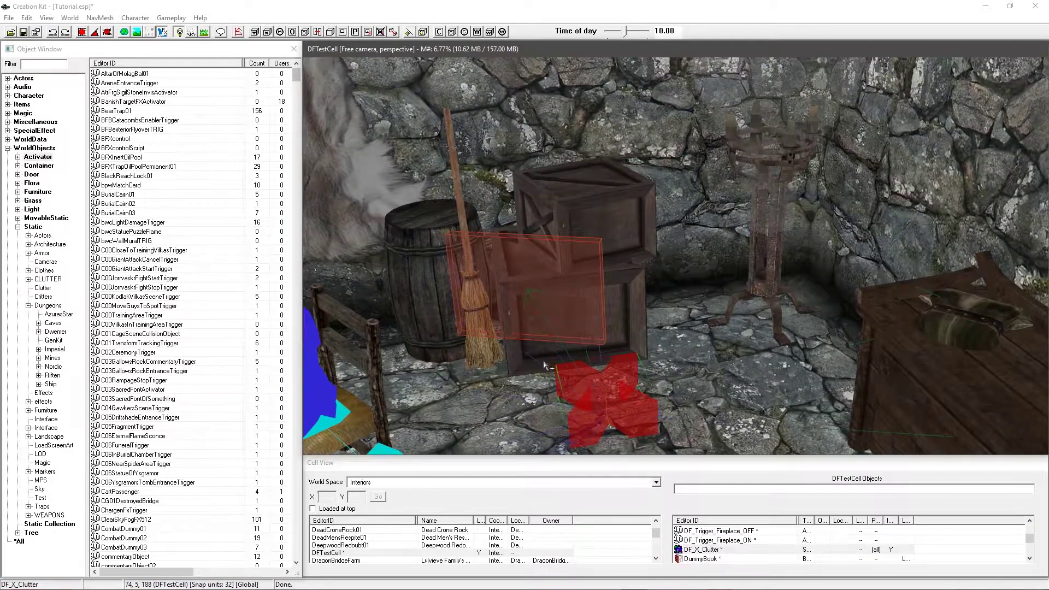
middle_click_drag(541, 360, 540, 358, "shift")
middle_click_drag(540, 281, 533, 276, "shift")
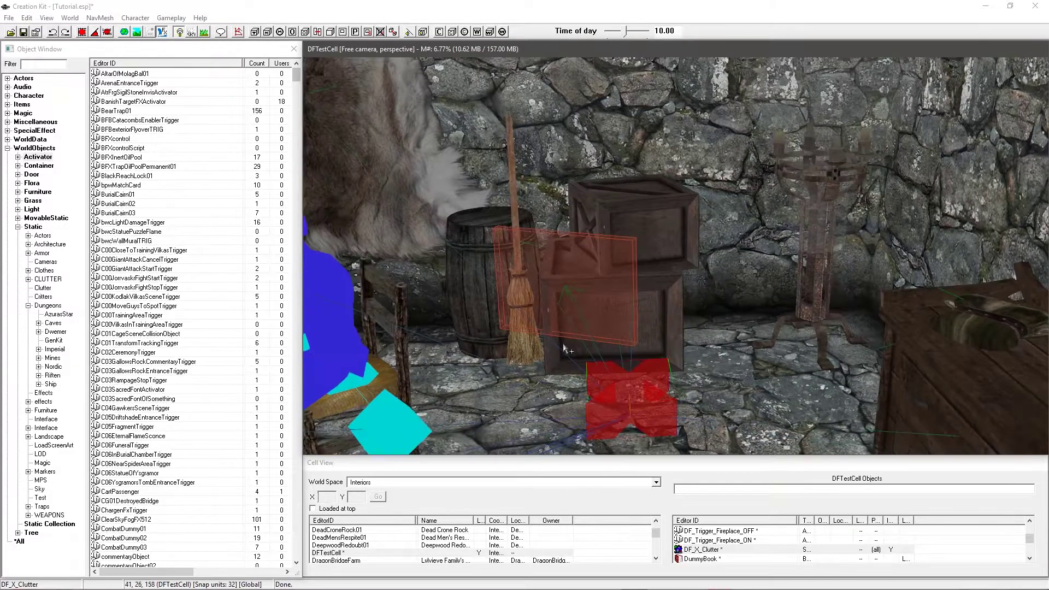
left_click(645, 270)
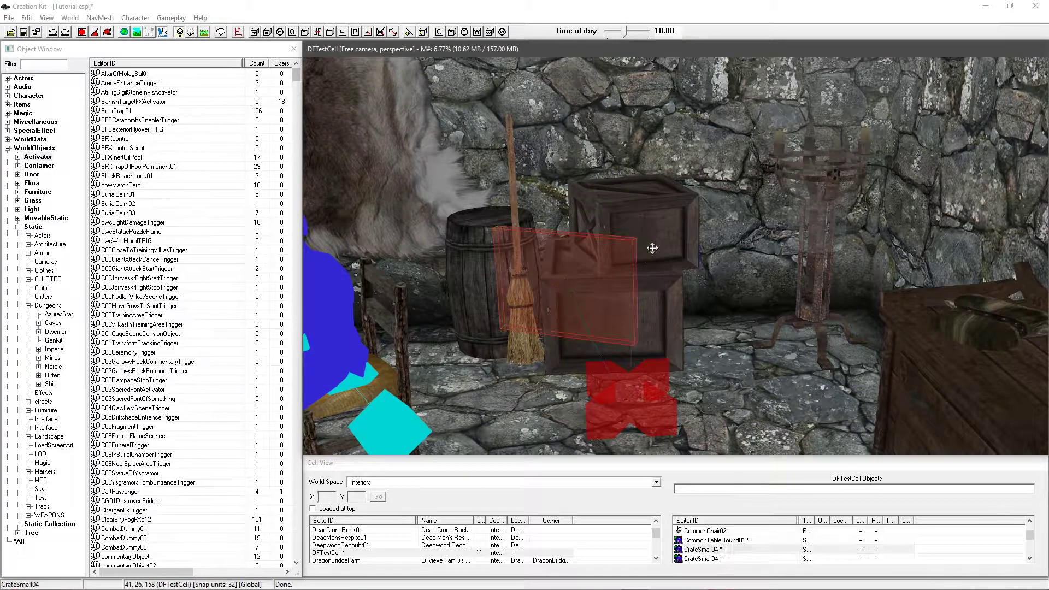
left_click(556, 296)
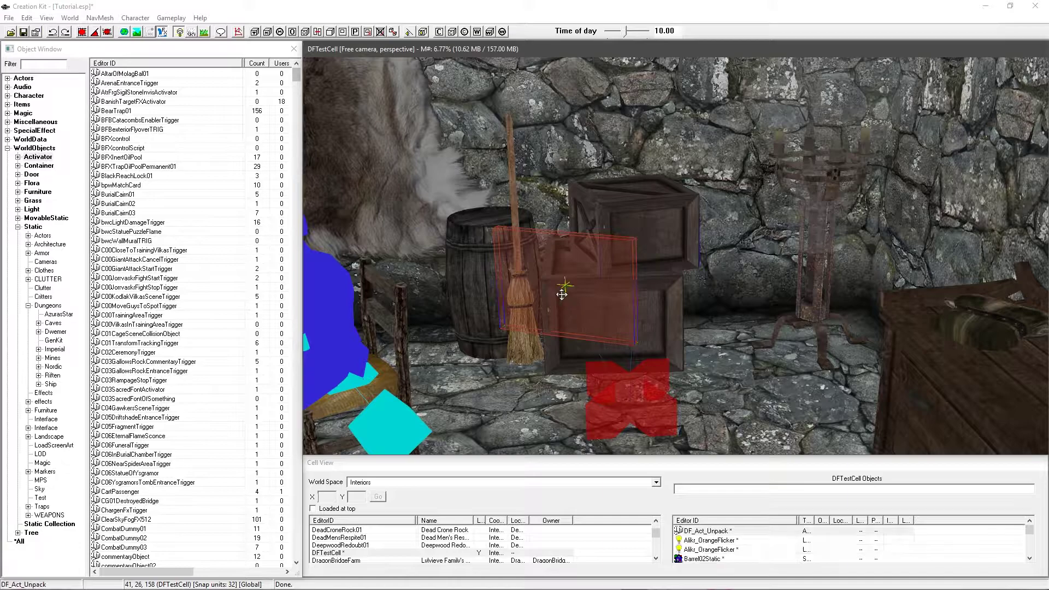
middle_click_drag(557, 296, 569, 298)
left_click(650, 346)
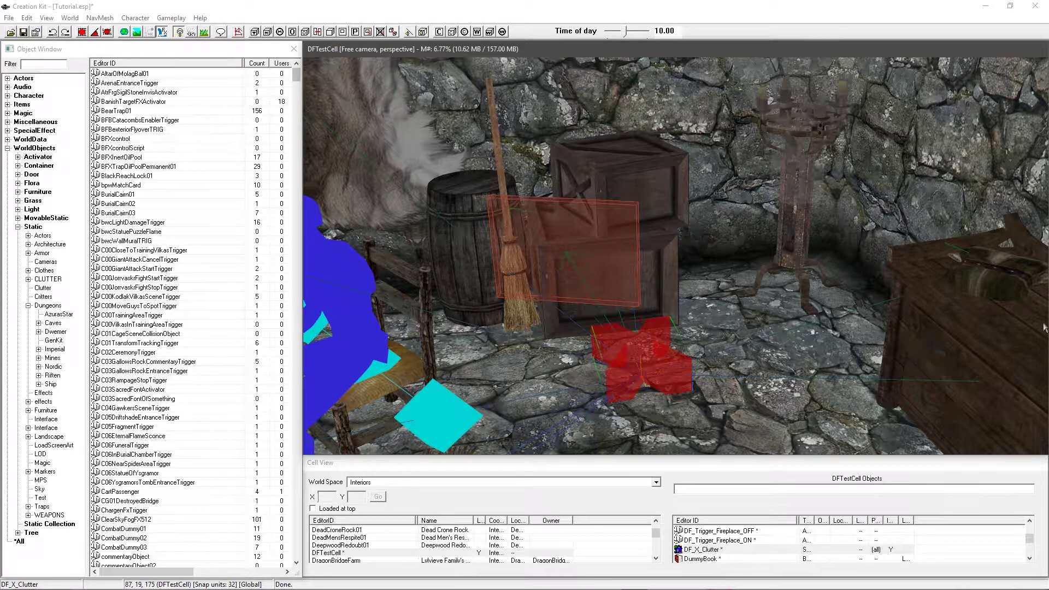
middle_click_drag(646, 264, 637, 288)
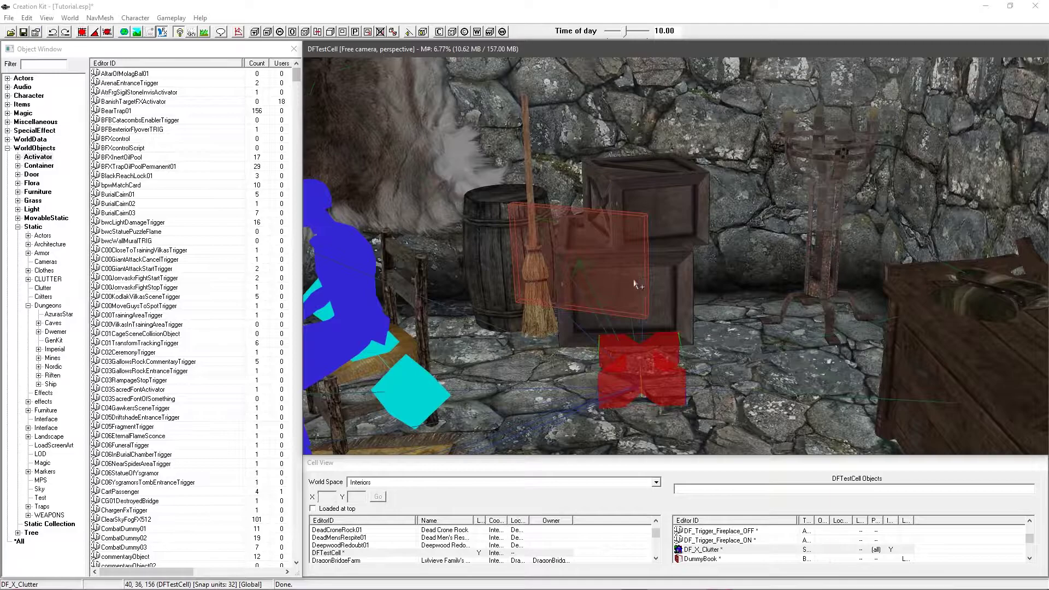
Step: Open the base object DF_Act_Unpack for editing from the reference properties of the trigger box over the crates
left_click(598, 273)
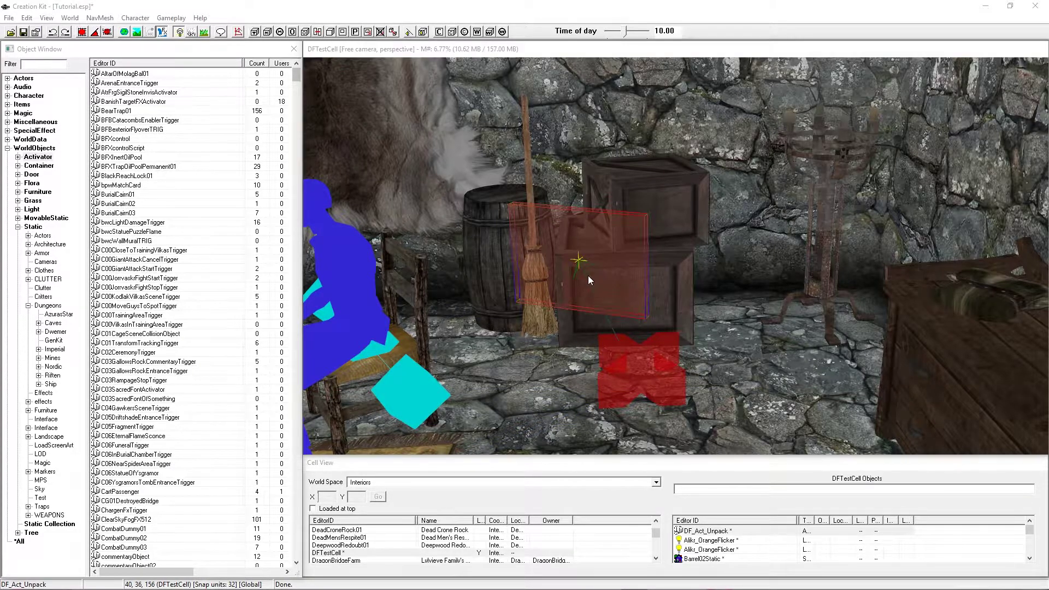
double_click(586, 276)
left_click_drag(544, 170, 354, 217)
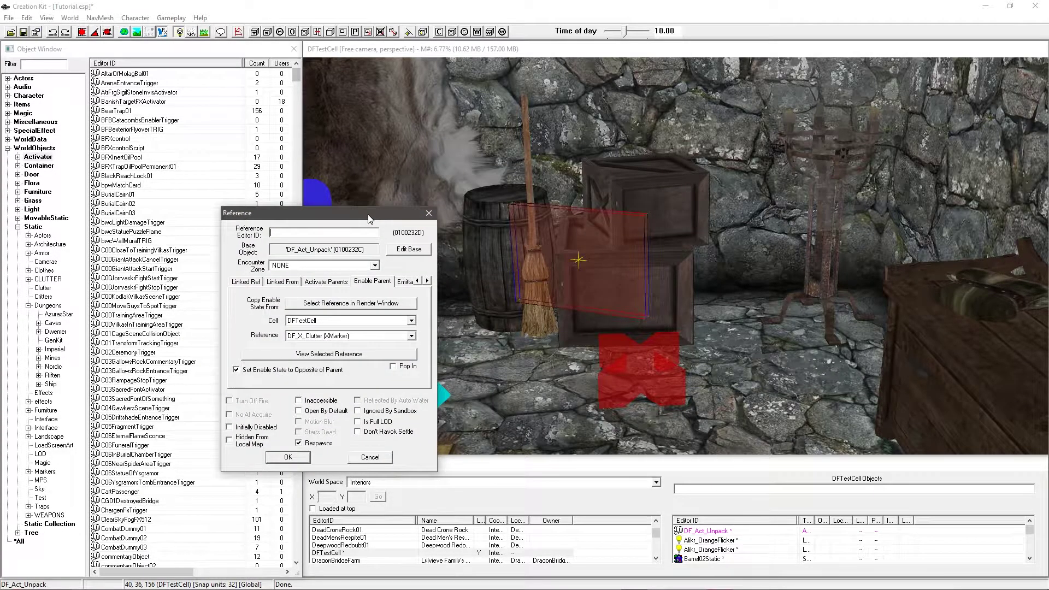
left_click(336, 234)
left_click(403, 250)
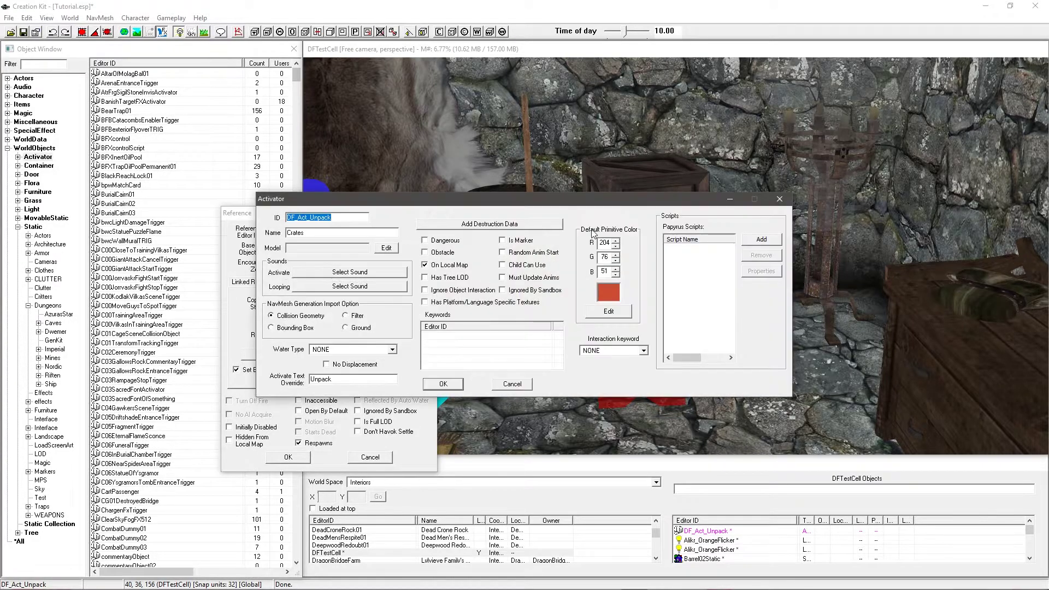
left_click_drag(585, 205, 635, 258)
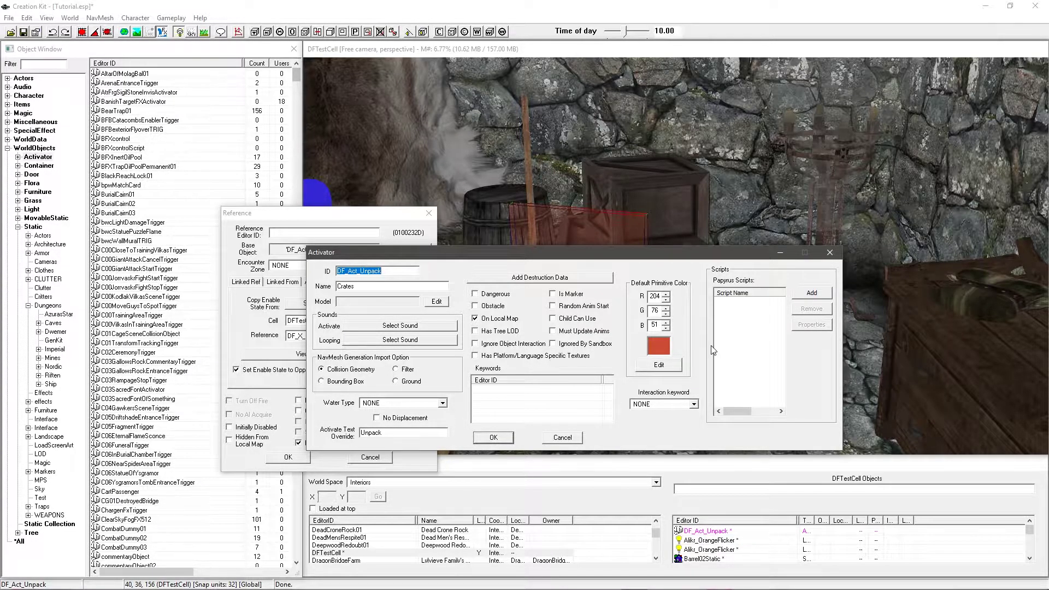
Step: Attach the existing PM_Script_Unpack script to the DF_Act_Unpack activator, finding it by filtering scripts for "unpack"
left_click(756, 341)
left_click(812, 298)
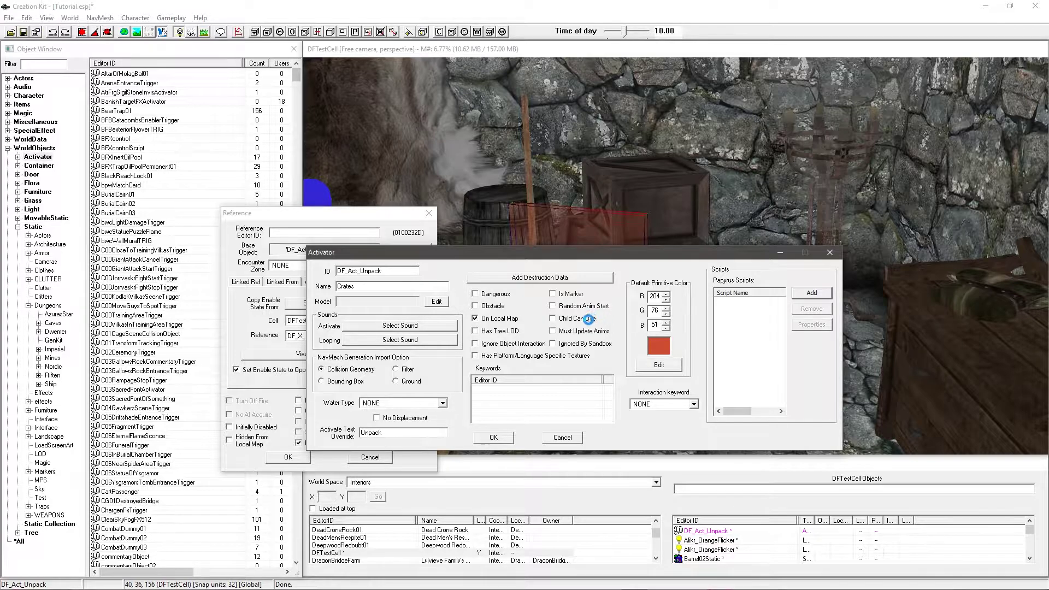
left_click(609, 354)
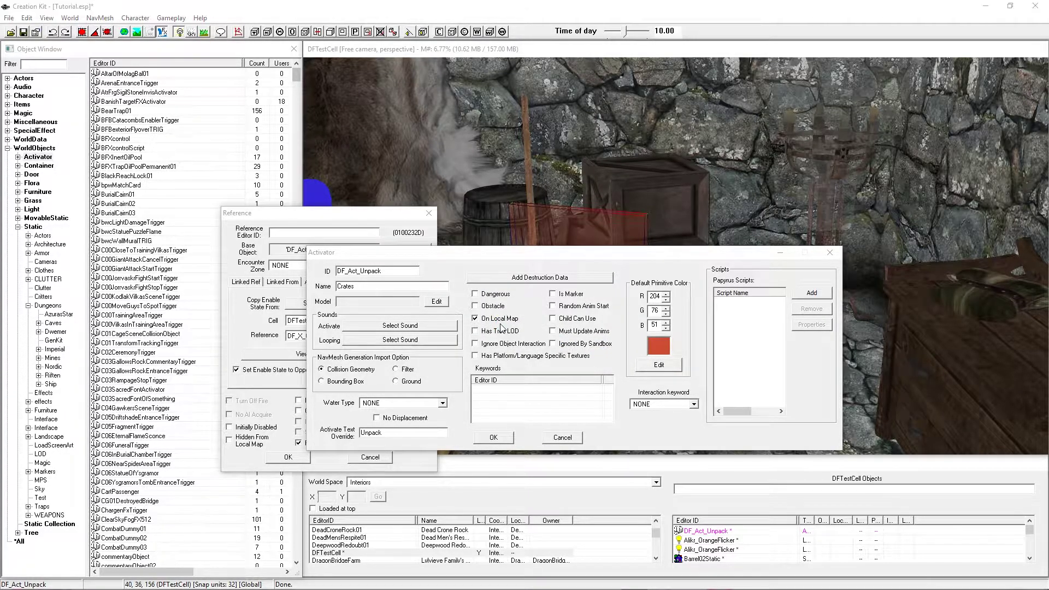
left_click_drag(621, 281, 584, 334)
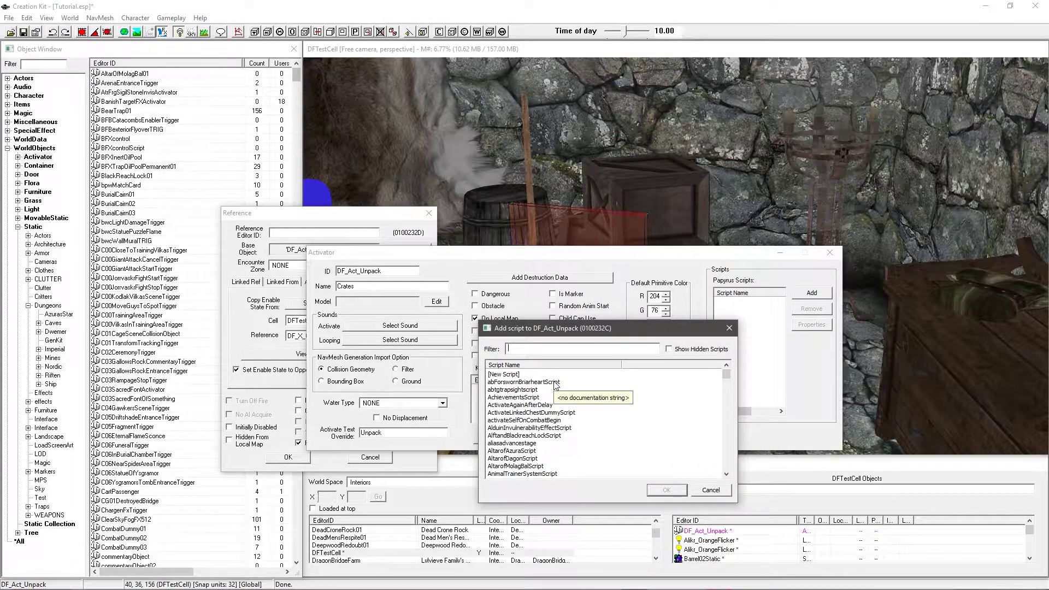
type("unp")
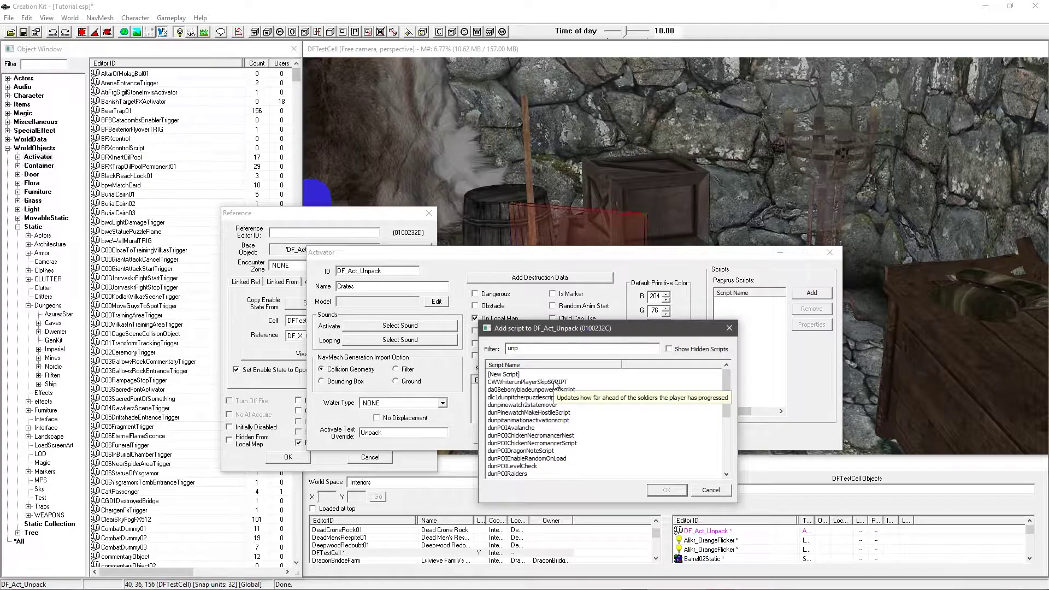
type("ack")
left_click(508, 382)
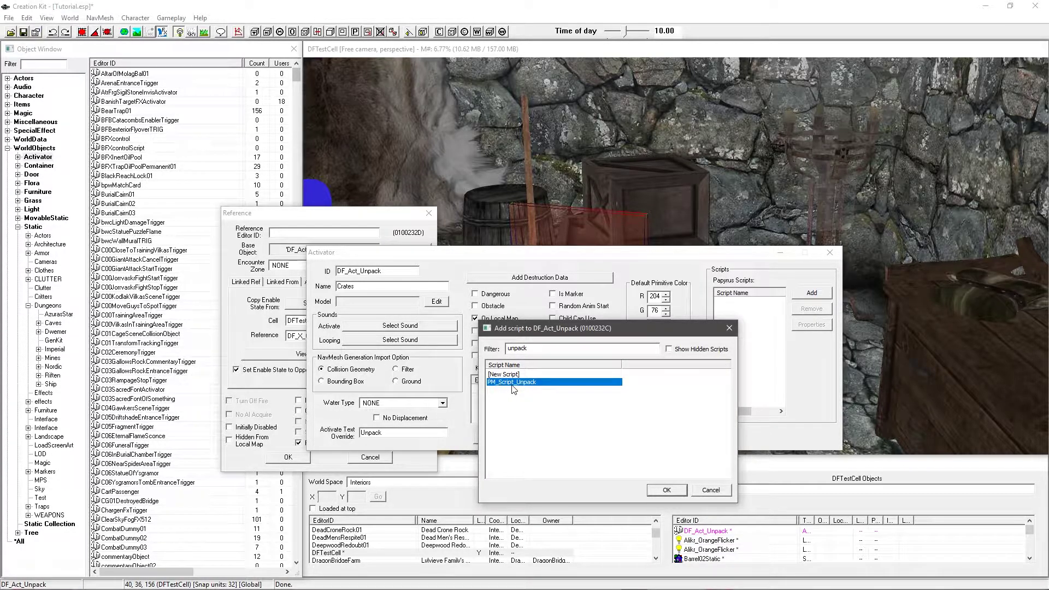
mouse_move(513, 389)
left_click(662, 491)
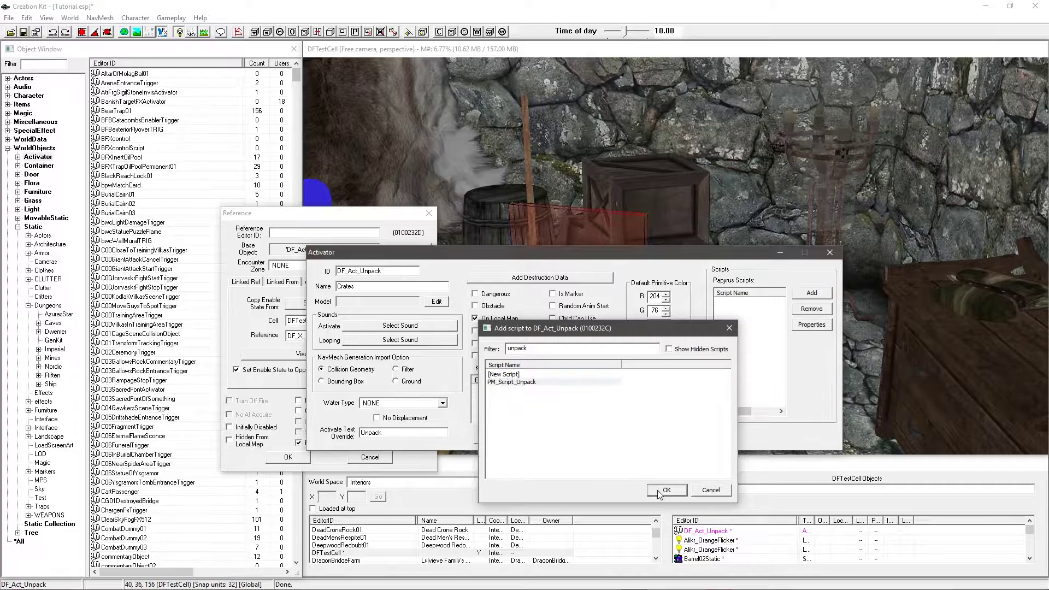
Step: Open the source of PM_Script_Unpack and read through its property declarations and their descriptions
left_click(740, 305)
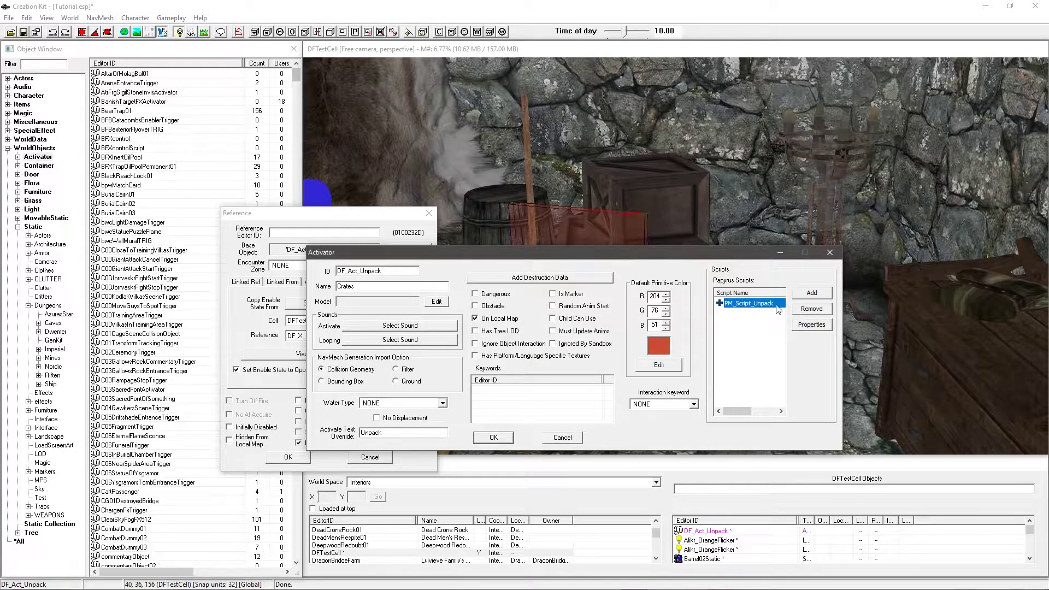
right_click(742, 304)
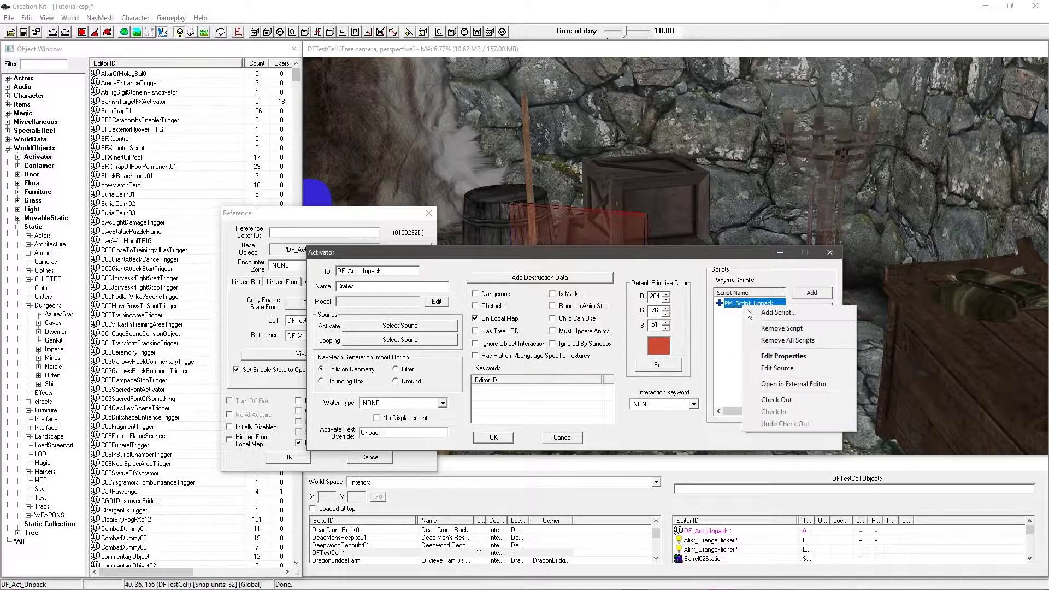
left_click(770, 362)
left_click_drag(420, 109, 402, 130)
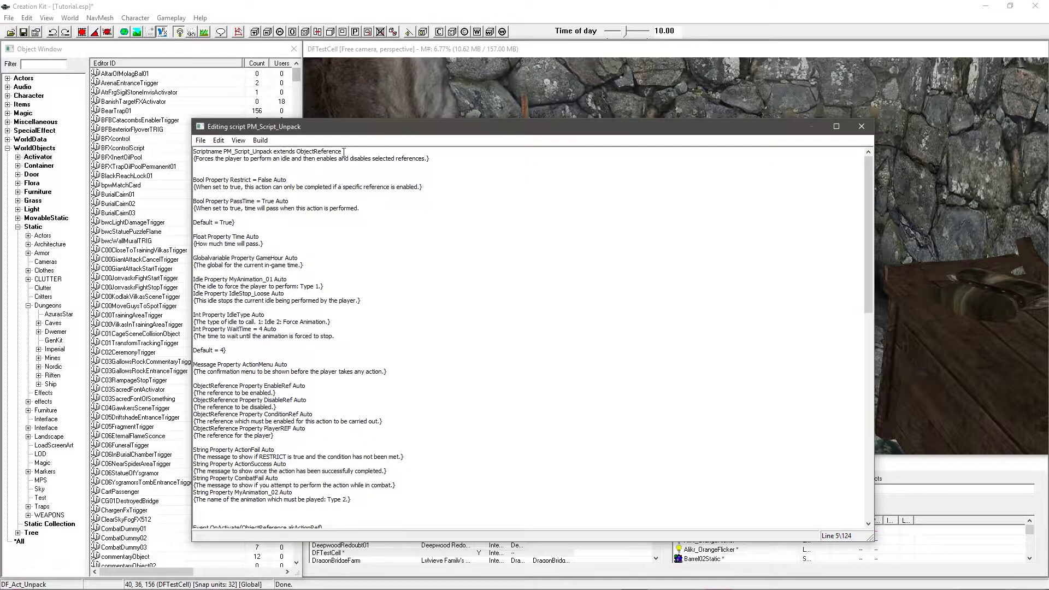
left_click_drag(344, 126, 323, 118)
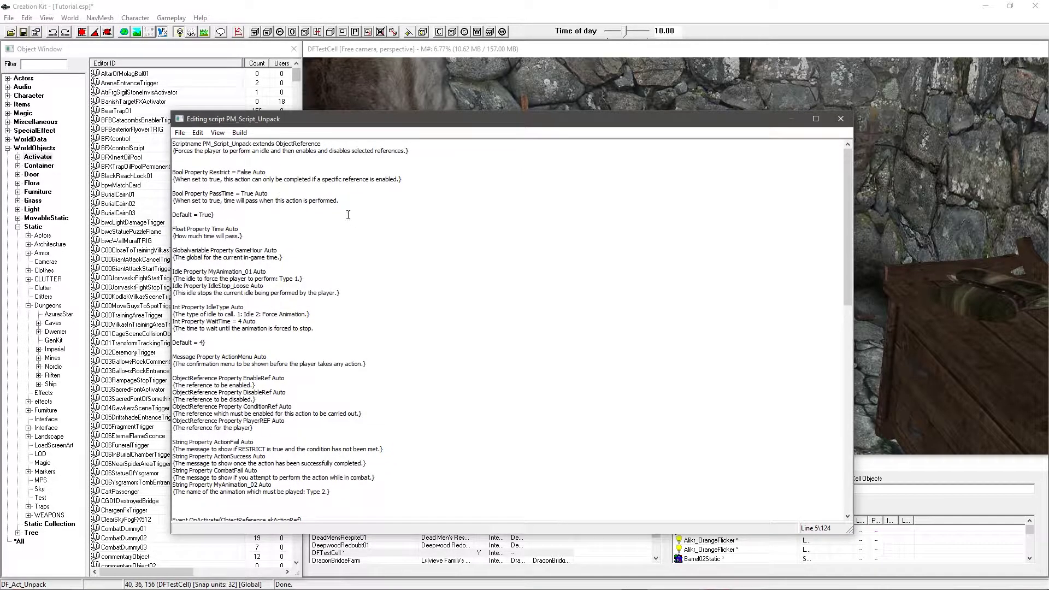
left_click(330, 223)
left_click(364, 377)
left_click(244, 165)
left_click(289, 210)
left_click(325, 285)
Step: Read the OnActivate event and the PerformAction and Animation functions in the script source, and close it unchanged
scroll(393, 283, "down", 15)
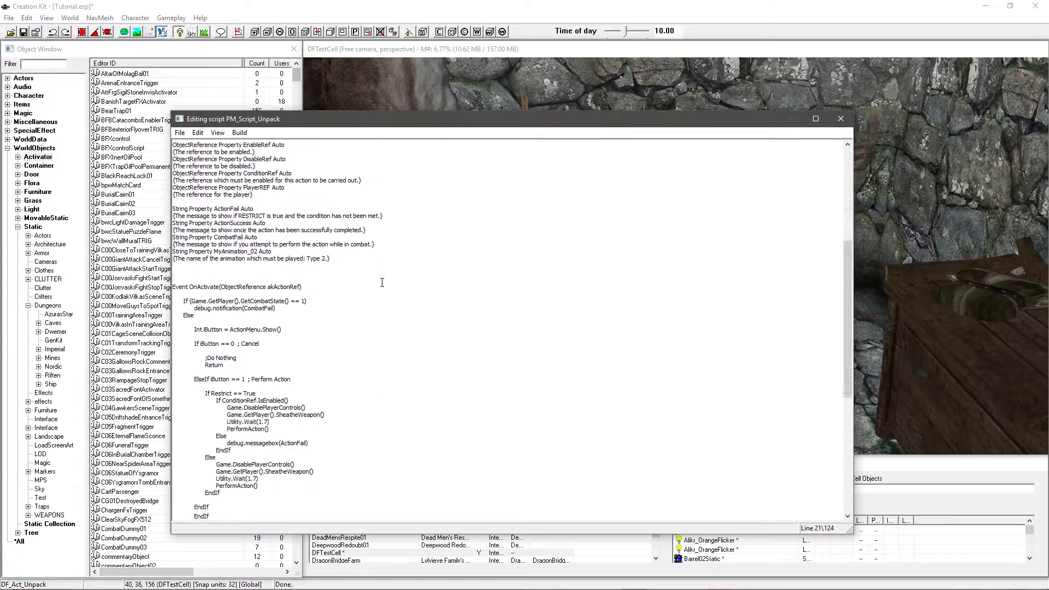
scroll(327, 304, "down", 6)
left_click(309, 287)
scroll(285, 309, "down", 1)
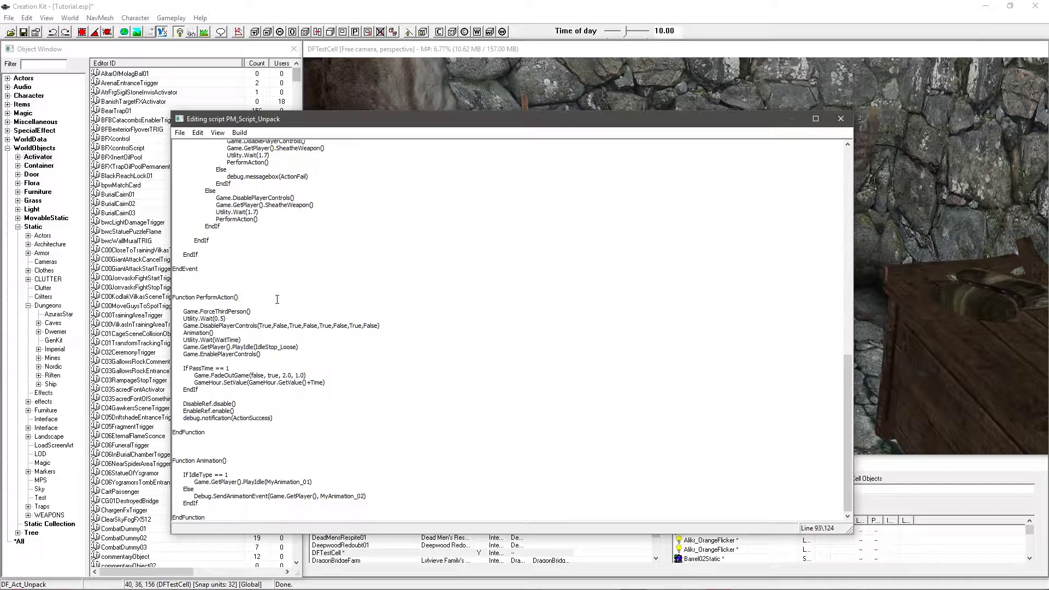
left_click(278, 306)
left_click(271, 362)
left_click_drag(274, 404, 185, 333)
left_click(273, 333)
left_click(840, 118)
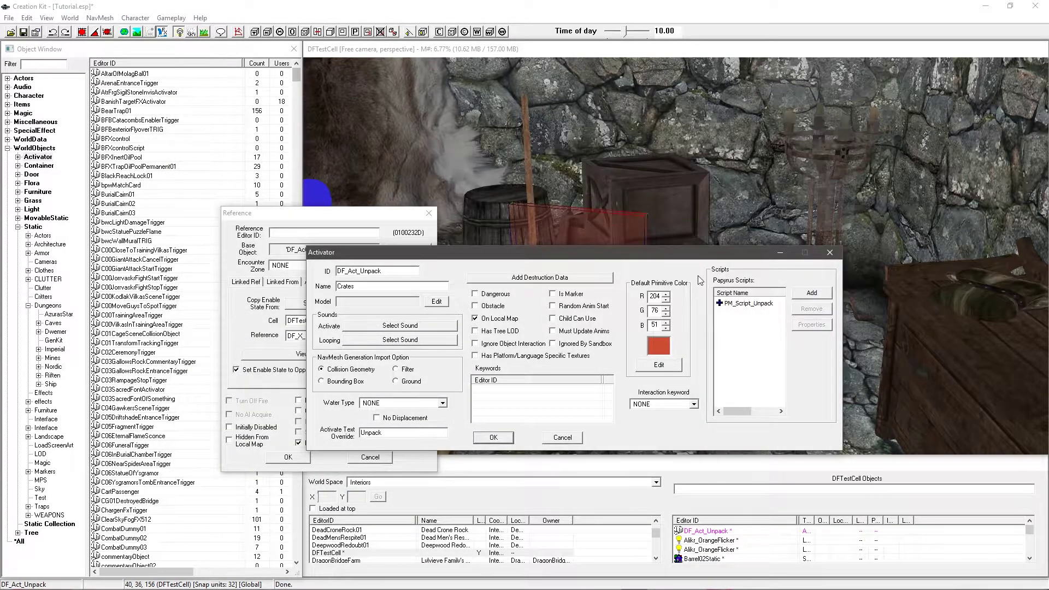
Step: Open the properties of PM_Script_Unpack and review the descriptions of ActionFail, ActionMenu and ActionSuccess
double_click(749, 304)
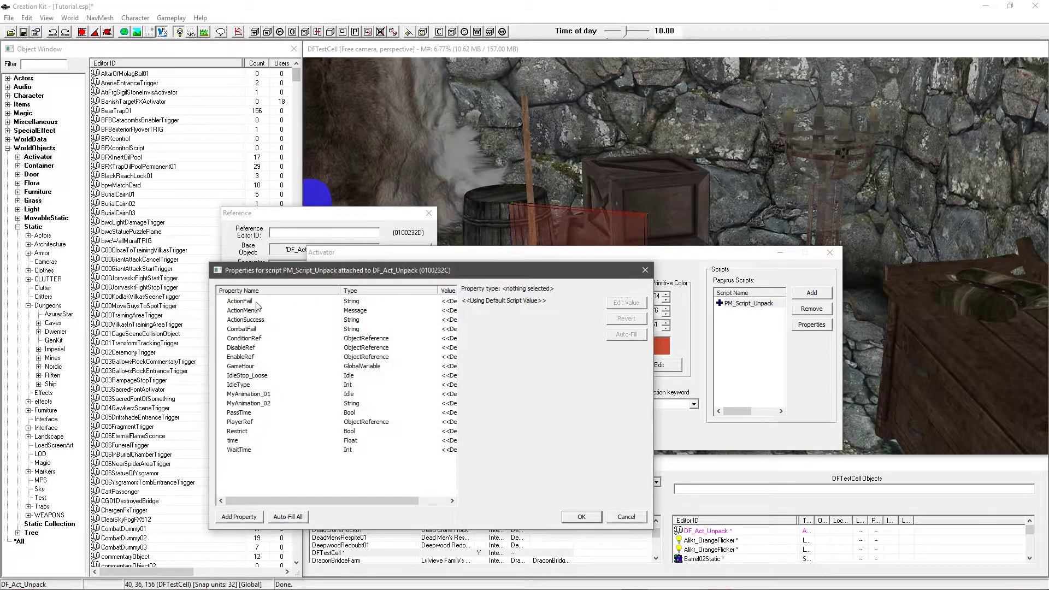
left_click(256, 302)
left_click(257, 311)
left_click(254, 321)
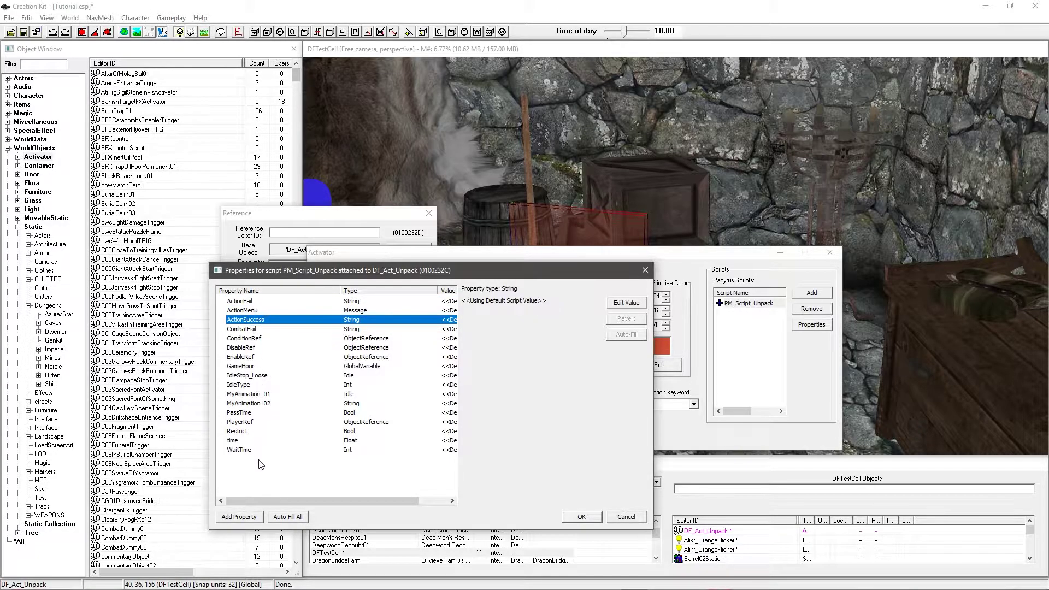
mouse_move(251, 302)
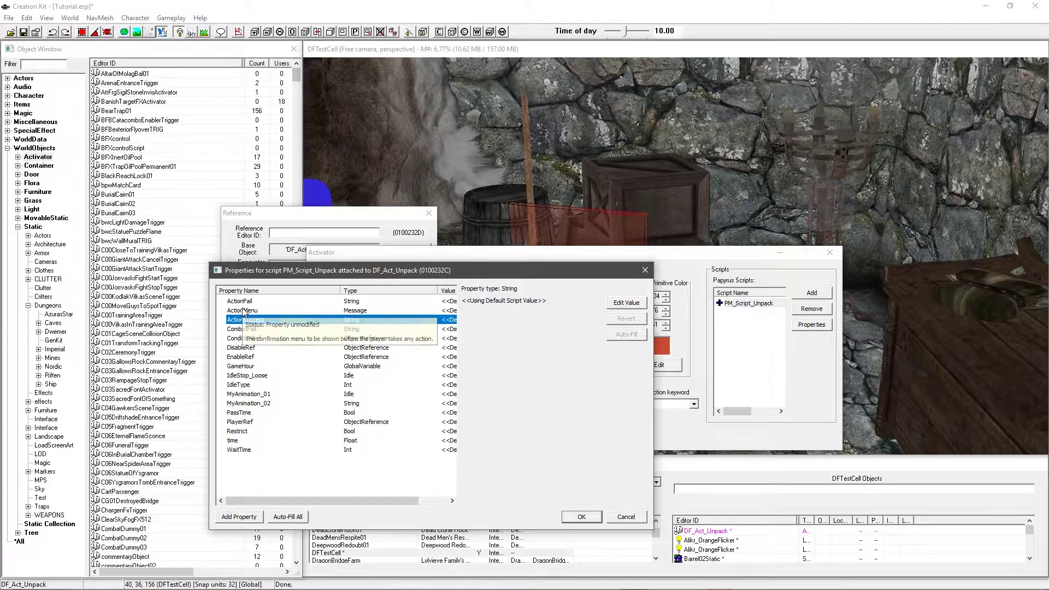
mouse_move(245, 323)
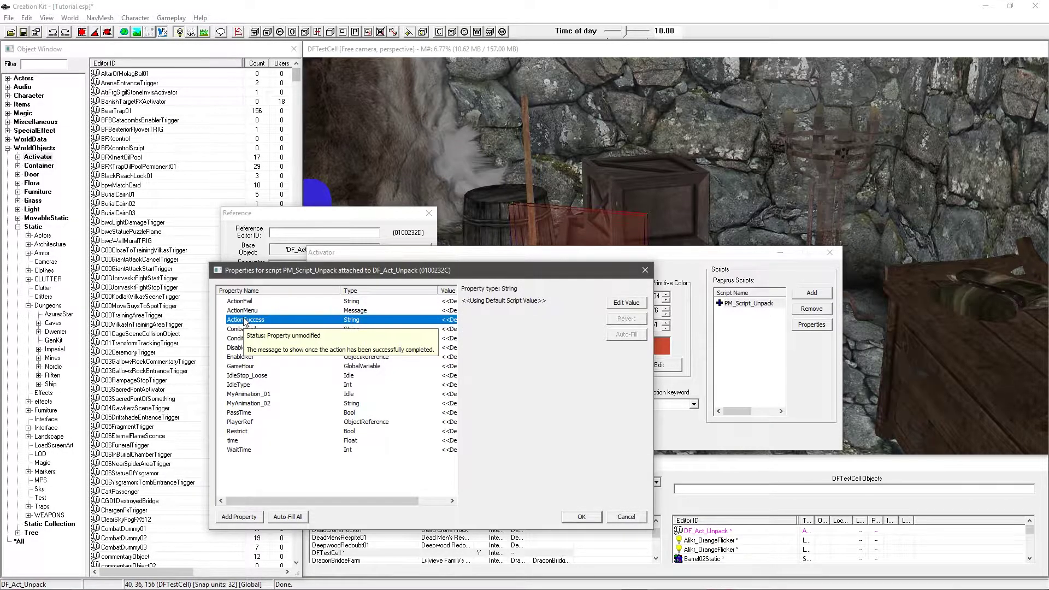
left_click(243, 304)
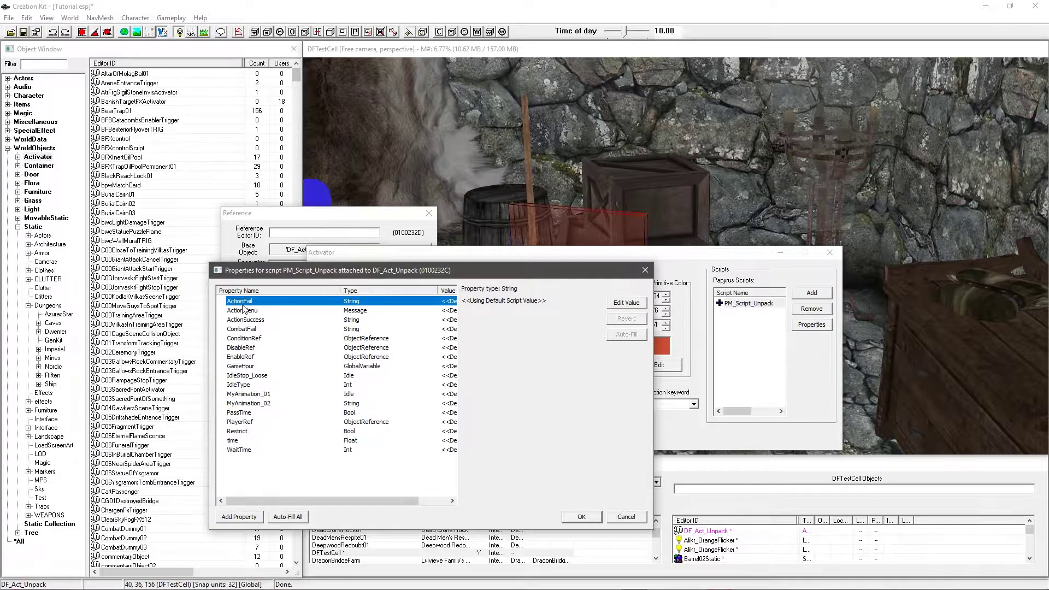
mouse_move(244, 308)
left_click(249, 311)
Step: Set the ActionFail string to a furniture requirement message and the ActionSuccess string to "Items Unpacked"
left_click(253, 302)
left_click(626, 303)
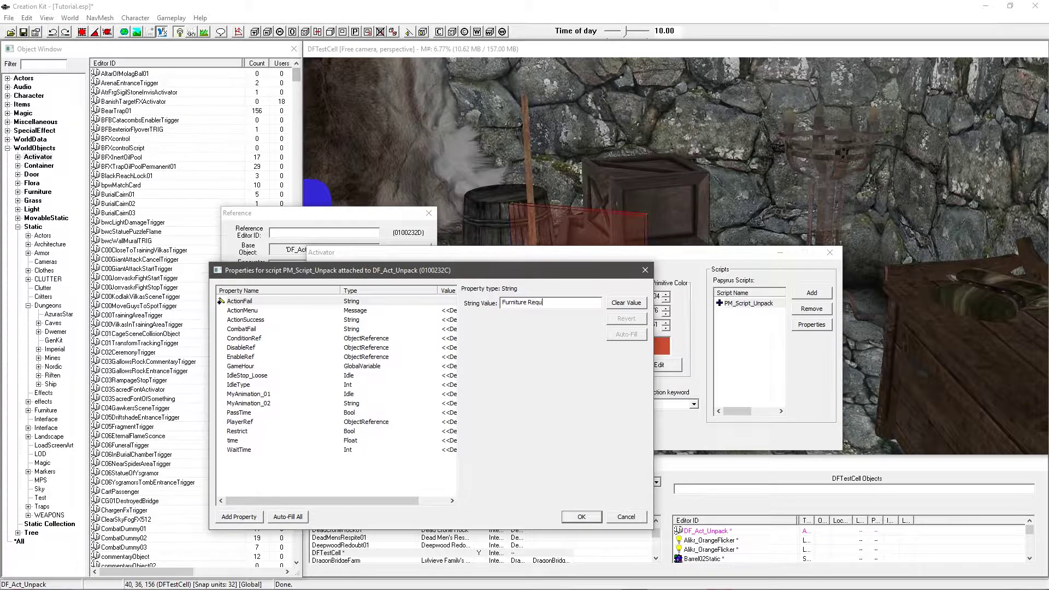
left_click(247, 311)
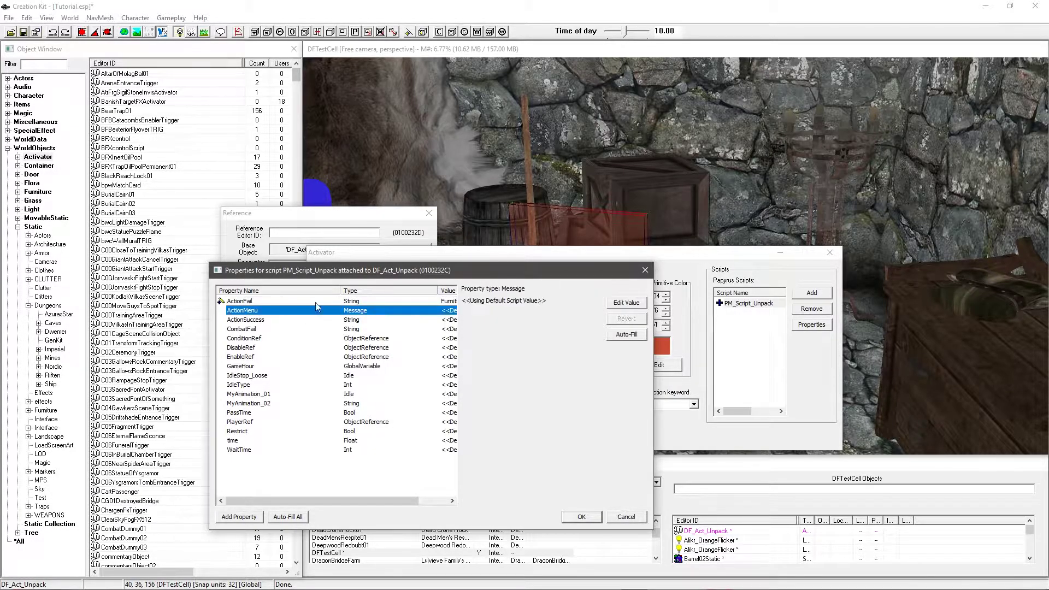
left_click(275, 321)
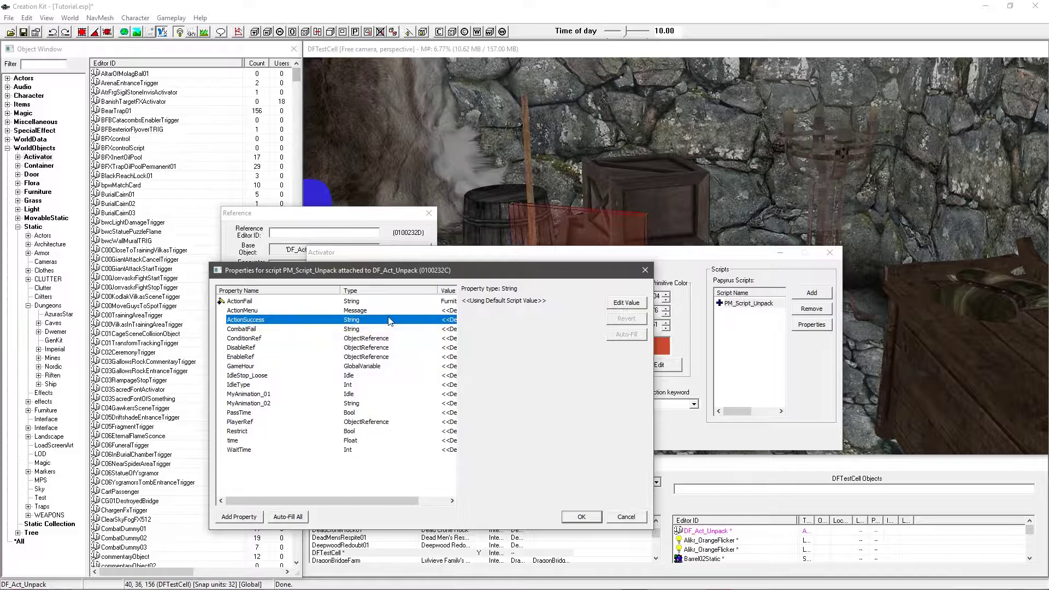
left_click(622, 304)
type("Items")
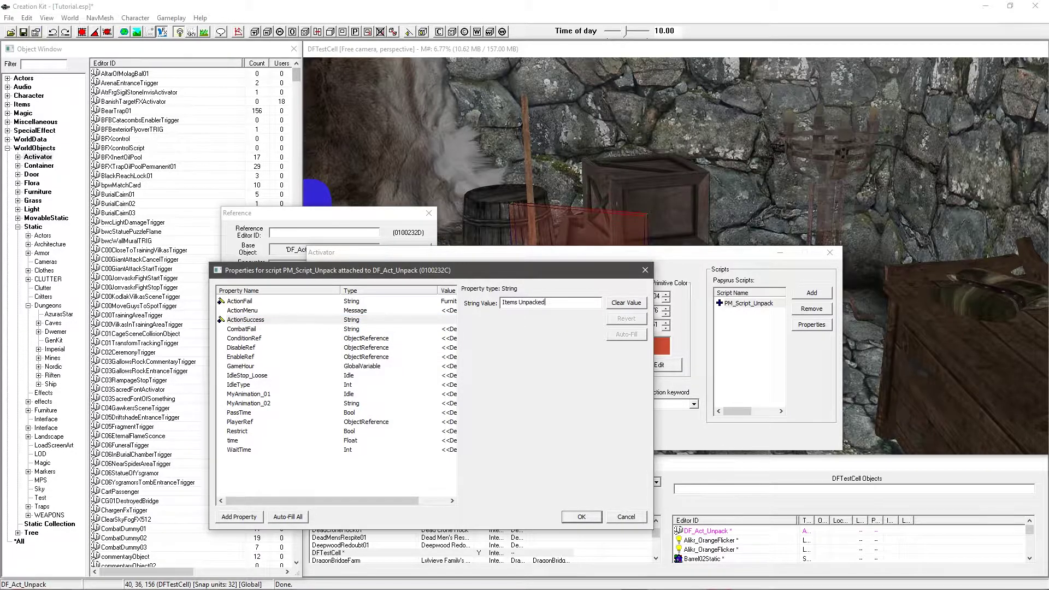
type(" Unpacked")
Step: Set the CombatFail string to "Not during combat!"
left_click(272, 329)
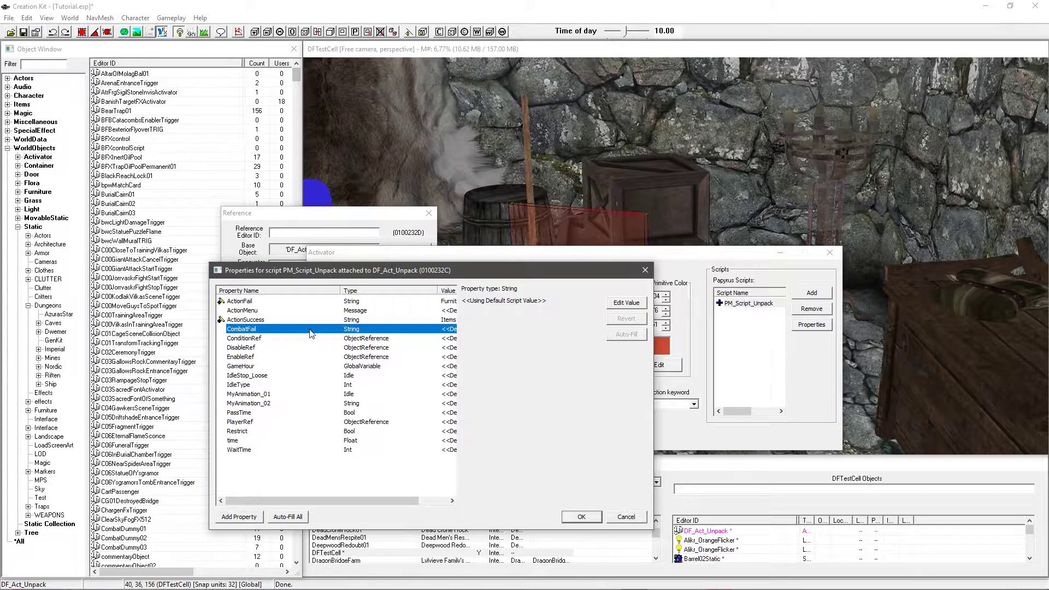
mouse_move(256, 334)
left_click(615, 305)
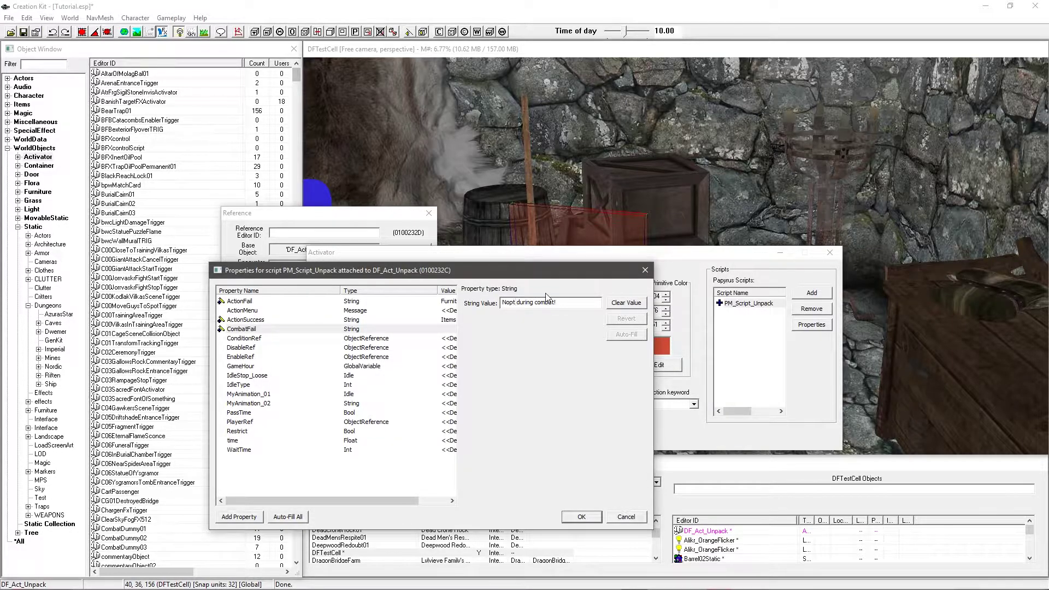
key("BackSpace")
Step: Assign the UpperDresser01 reference in DFTestCell to the ConditionRef property by picking the dresser in the render window
left_click(264, 339)
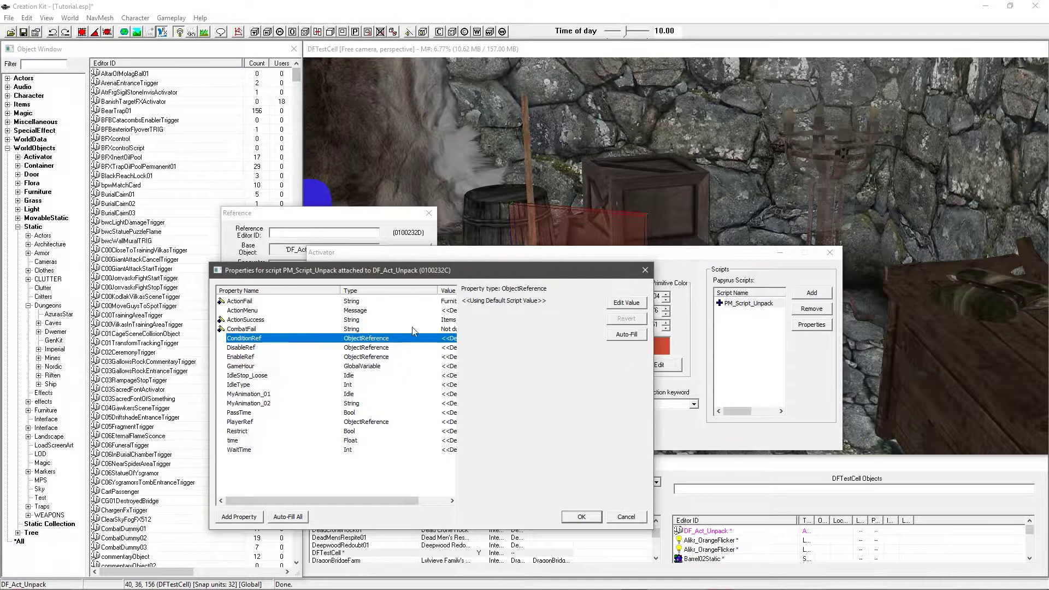
left_click(619, 304)
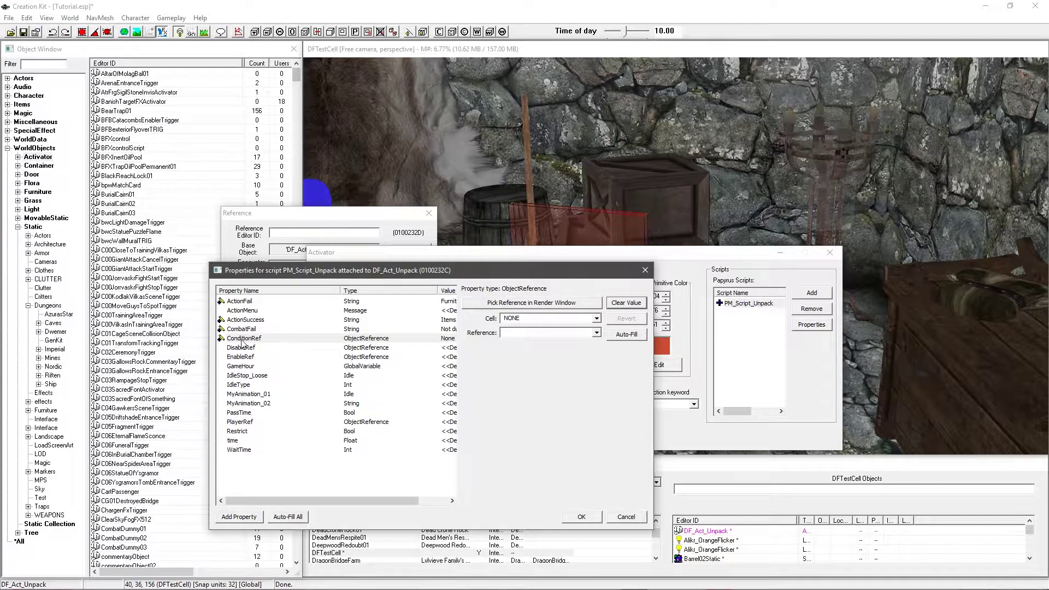
left_click(532, 304)
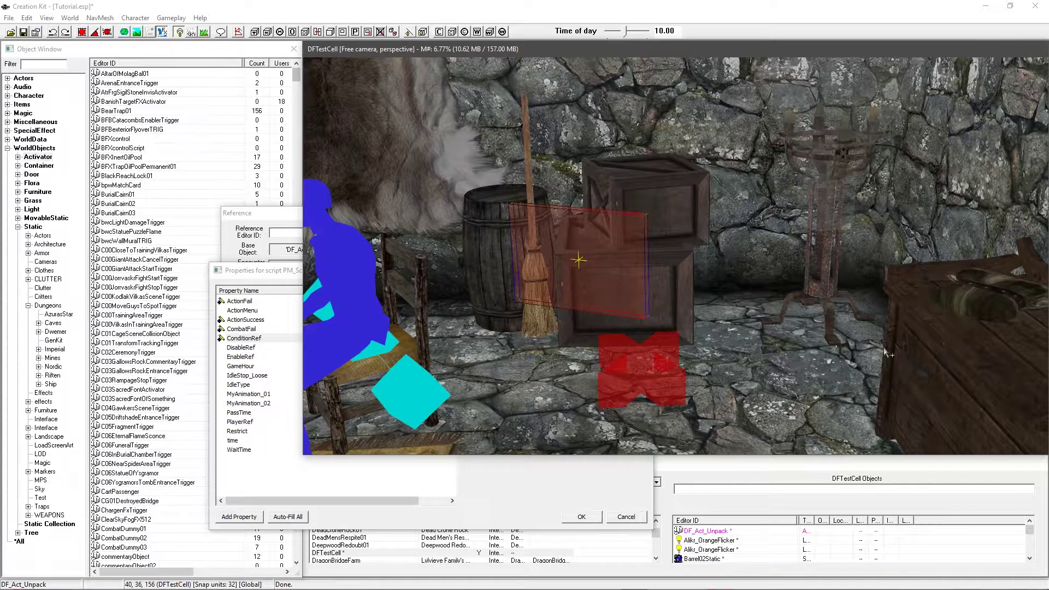
left_click(253, 272)
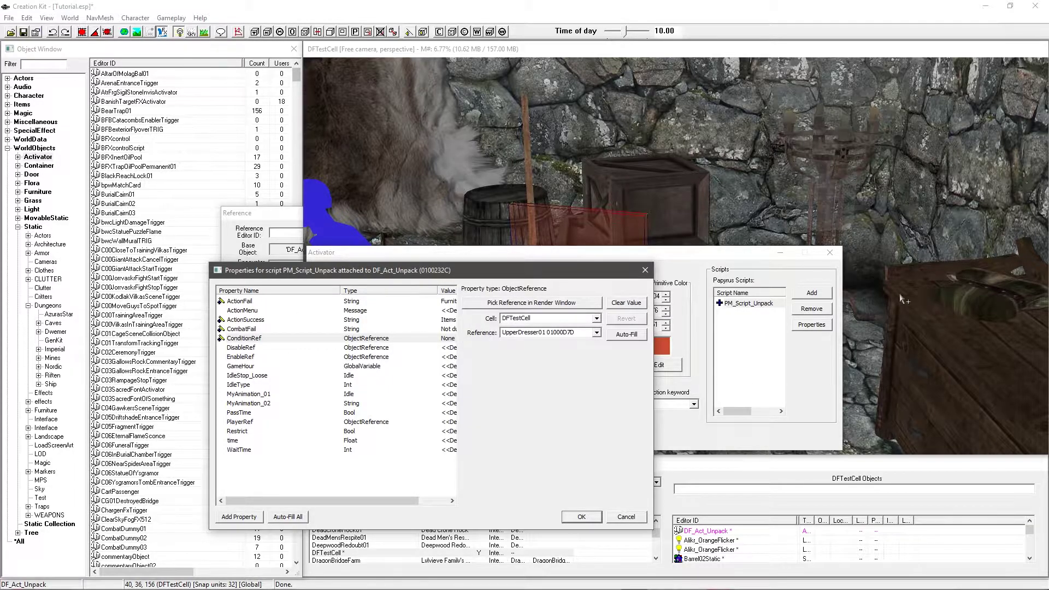
Step: Compare the DisableRef and EnableRef object reference properties of the script to see which one applies to the clutter
left_click(266, 348)
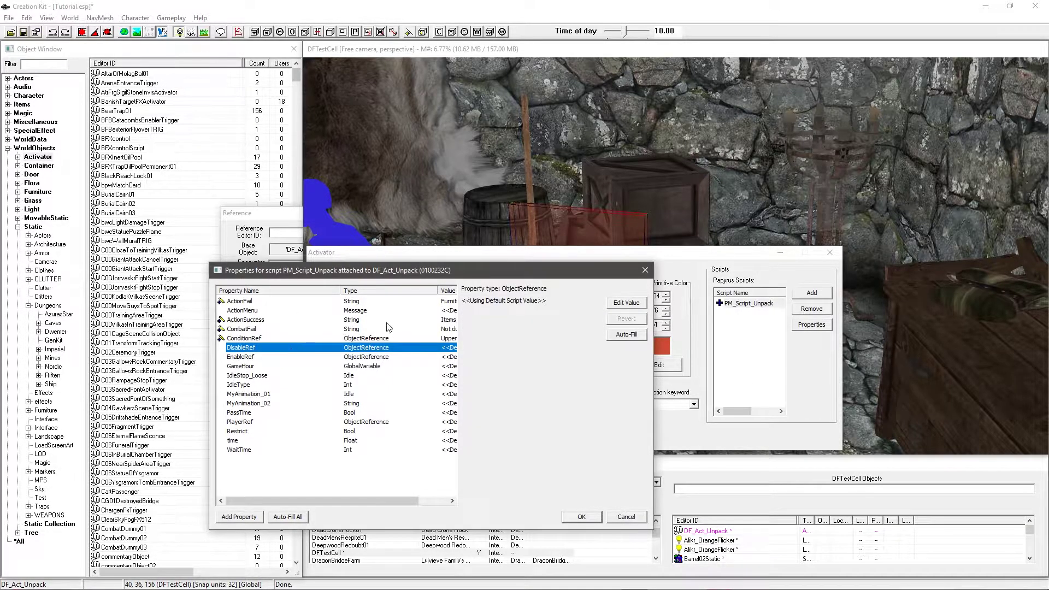
left_click(260, 355)
left_click(261, 348)
left_click(251, 360)
left_click(254, 347)
left_click(250, 357)
left_click(250, 349)
Step: Assign the DF_X_Clutter XMarker in DFTestCell to the EnableRef property by picking the marker in the render window
left_click(251, 358)
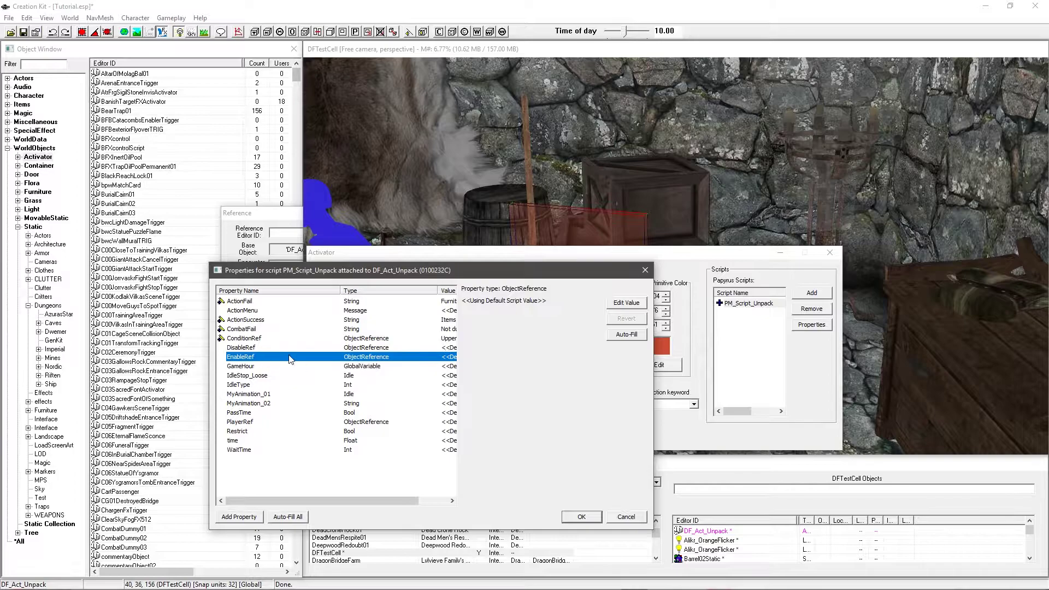
left_click(626, 305)
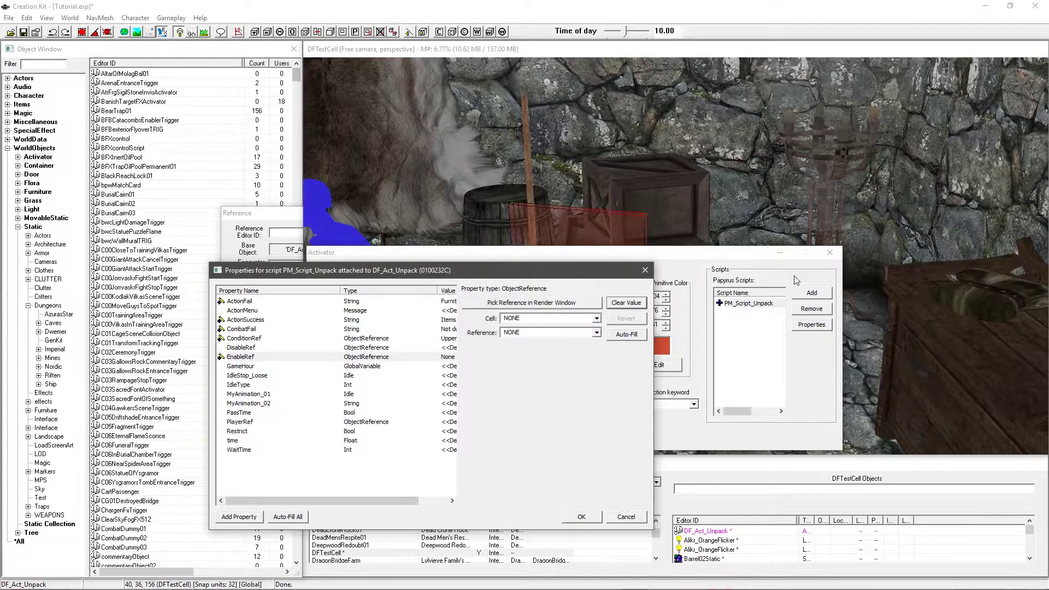
middle_click_drag(873, 264, 767, 287)
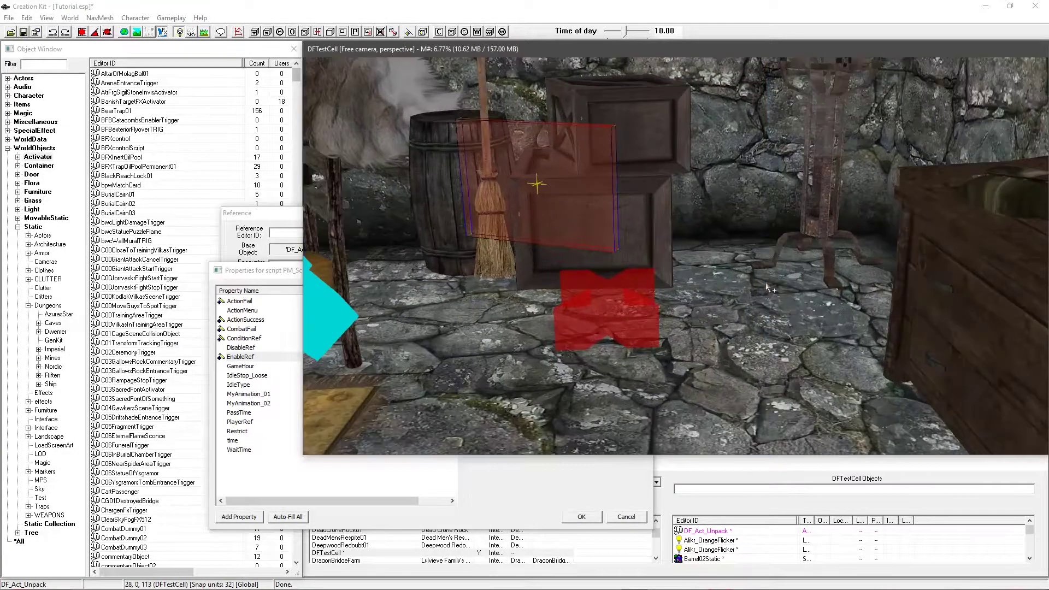
left_click(381, 499)
left_click(250, 357)
left_click(559, 304)
double_click(552, 327)
left_click(256, 359)
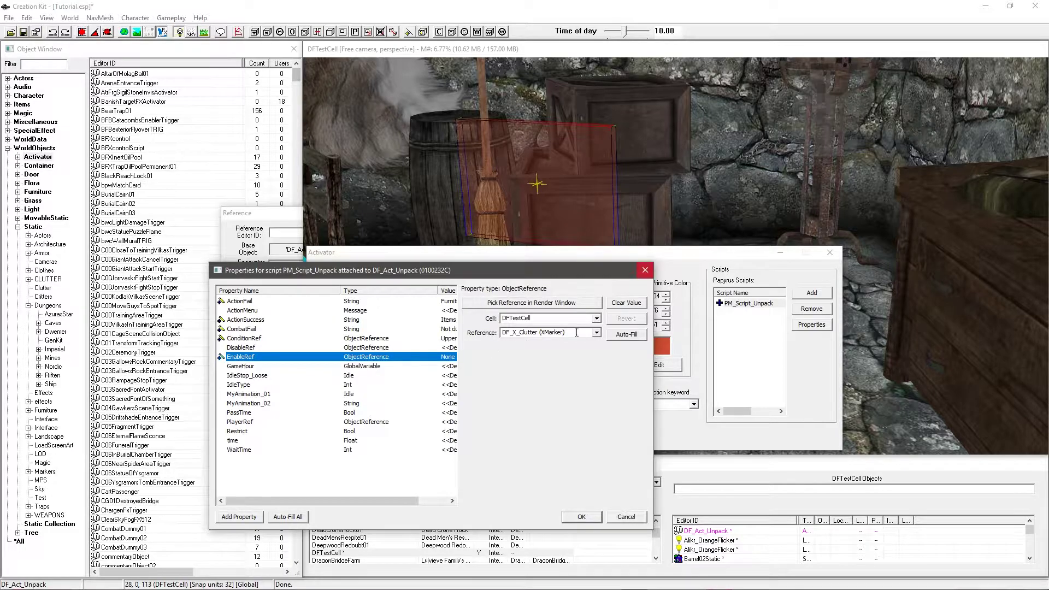
Step: Auto-fill the GameHour global variable and the IdleStop_Loose idle properties
left_click(284, 366)
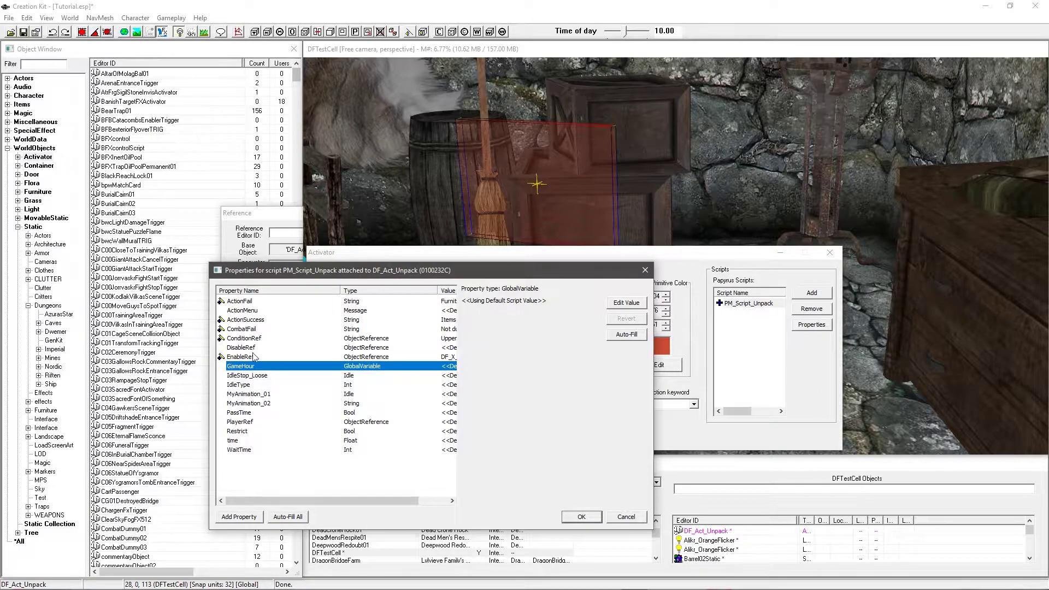
left_click(614, 337)
left_click(238, 377)
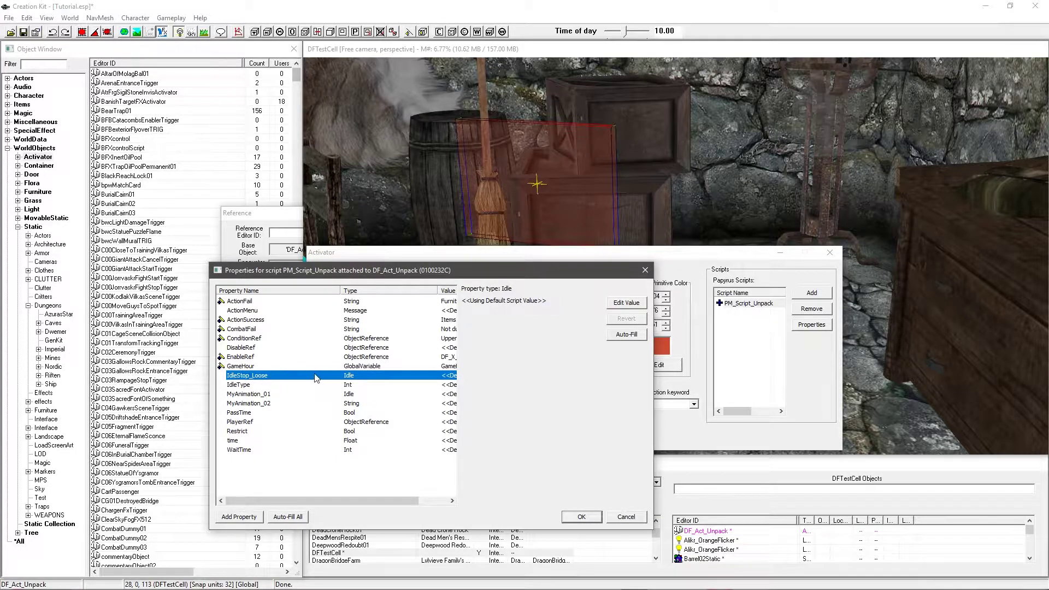
left_click(623, 334)
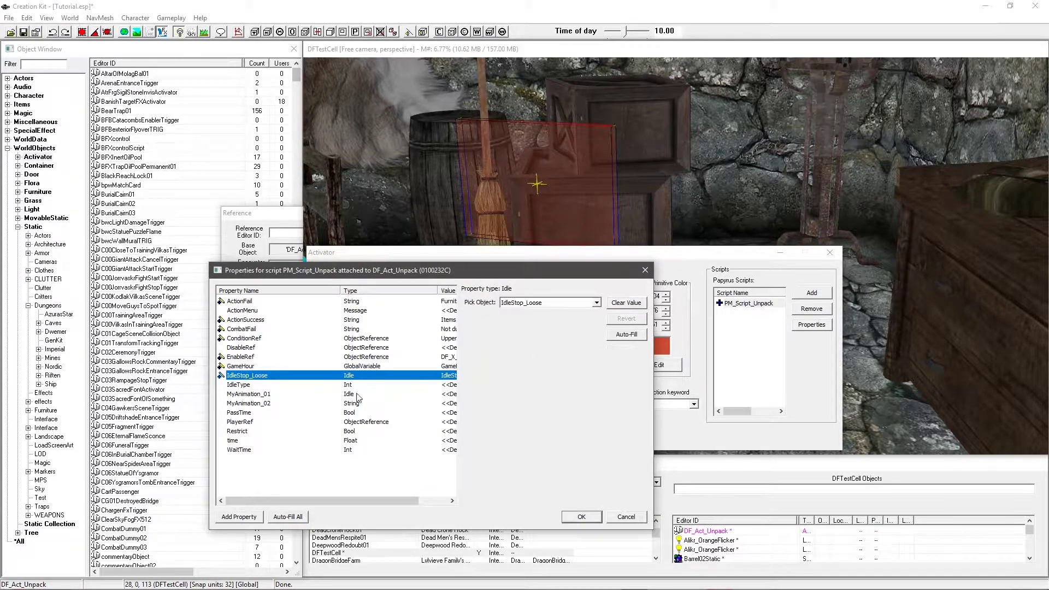
Step: Examine the IdleType, MyAnimation_01 and MyAnimation_02 properties and read the description of the idle types
mouse_move(259, 389)
left_click(240, 386)
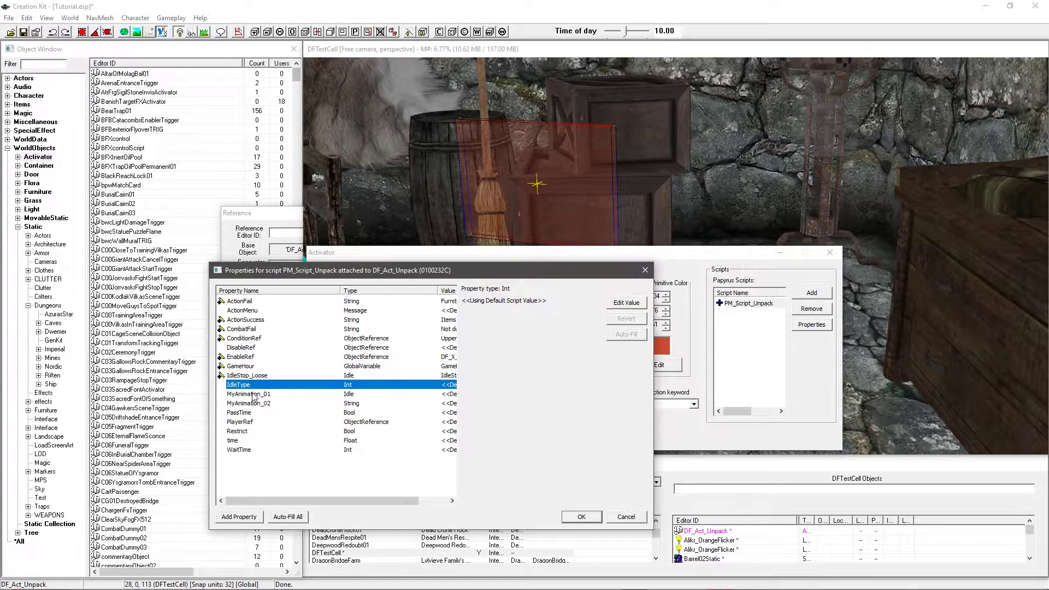
left_click(253, 394)
left_click(265, 406)
left_click(266, 396)
left_click(263, 405)
left_click(267, 396)
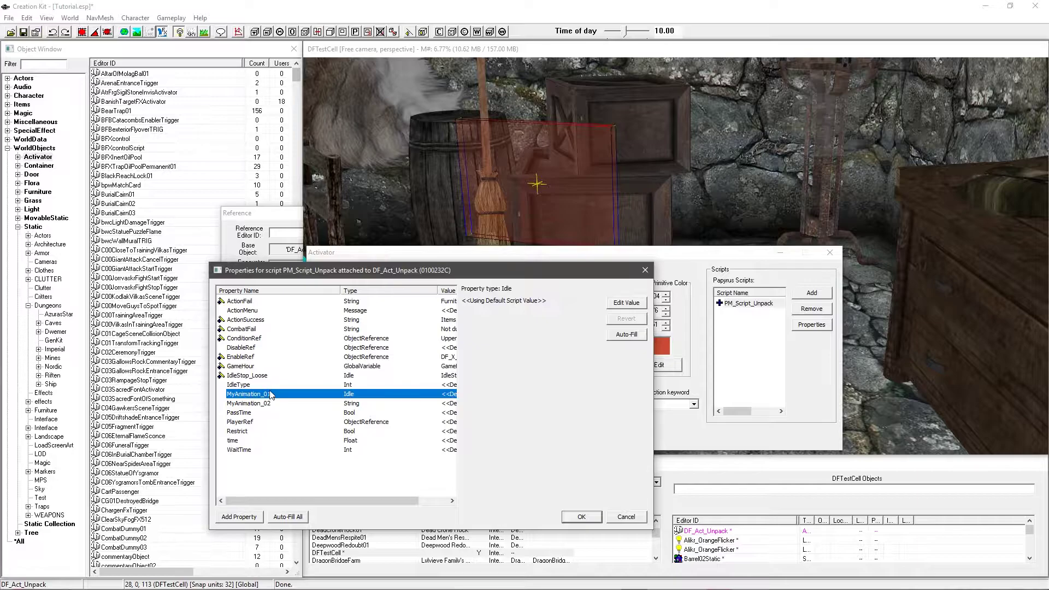
key("Up")
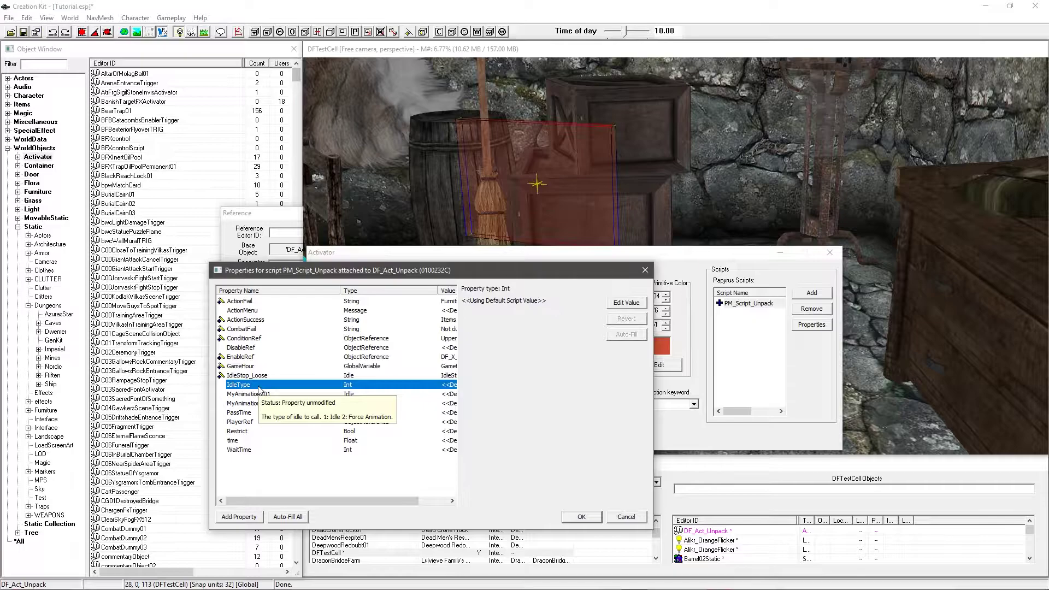
Step: Browse the available idles for the MyAnimation_01 property, then clear its value back to the script default
left_click(268, 394)
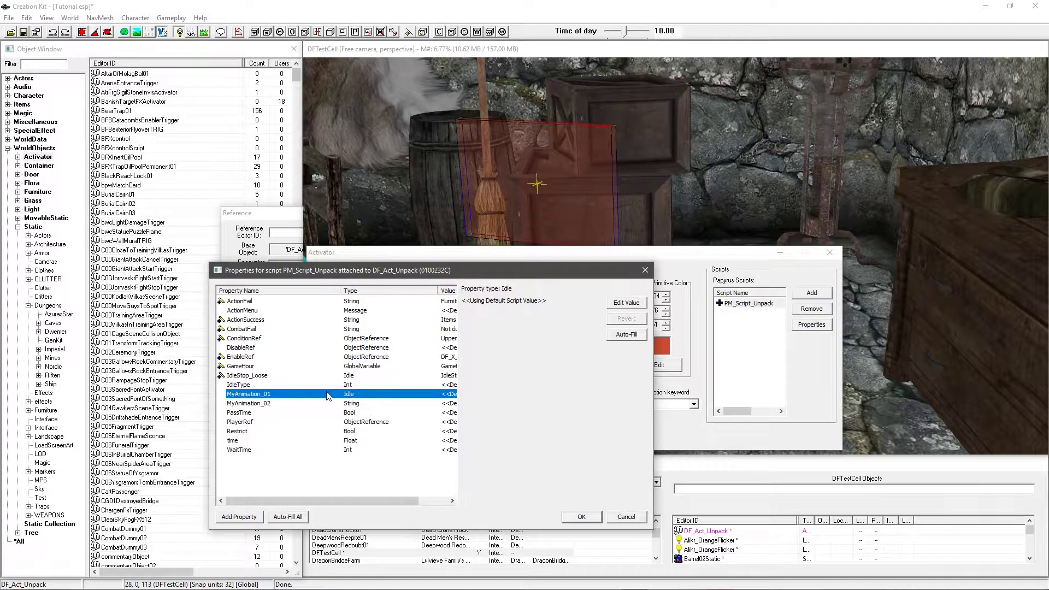
left_click(622, 304)
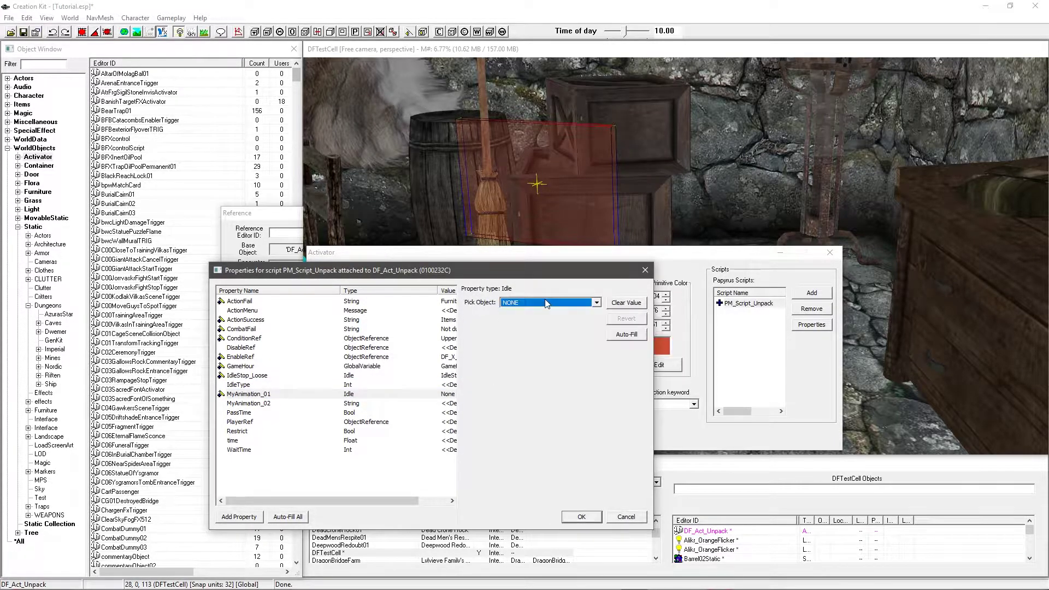
left_click(540, 302)
scroll(546, 350, "up", 2)
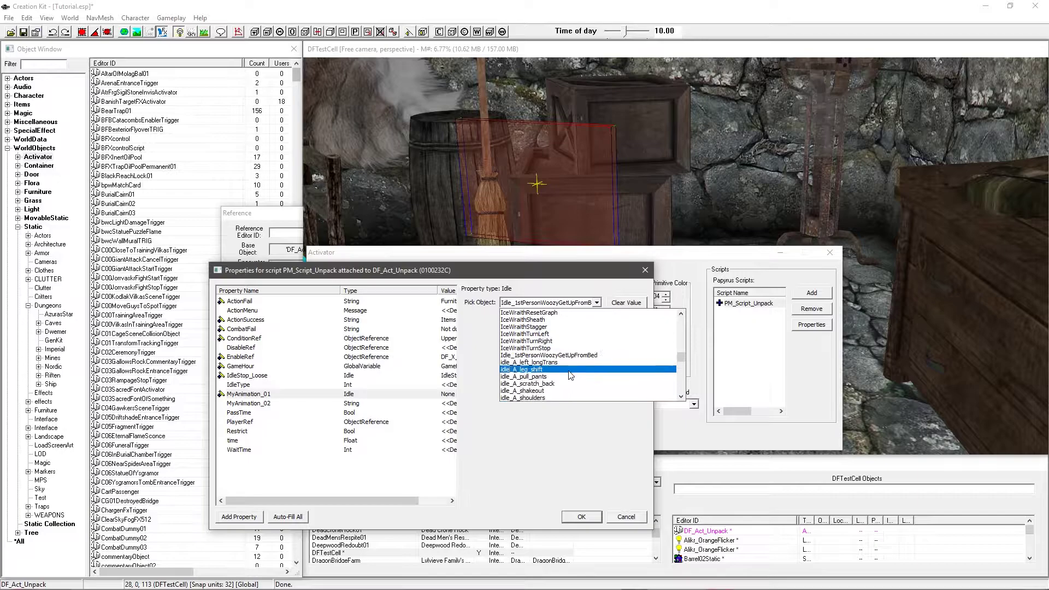
scroll(568, 366, "down", 6)
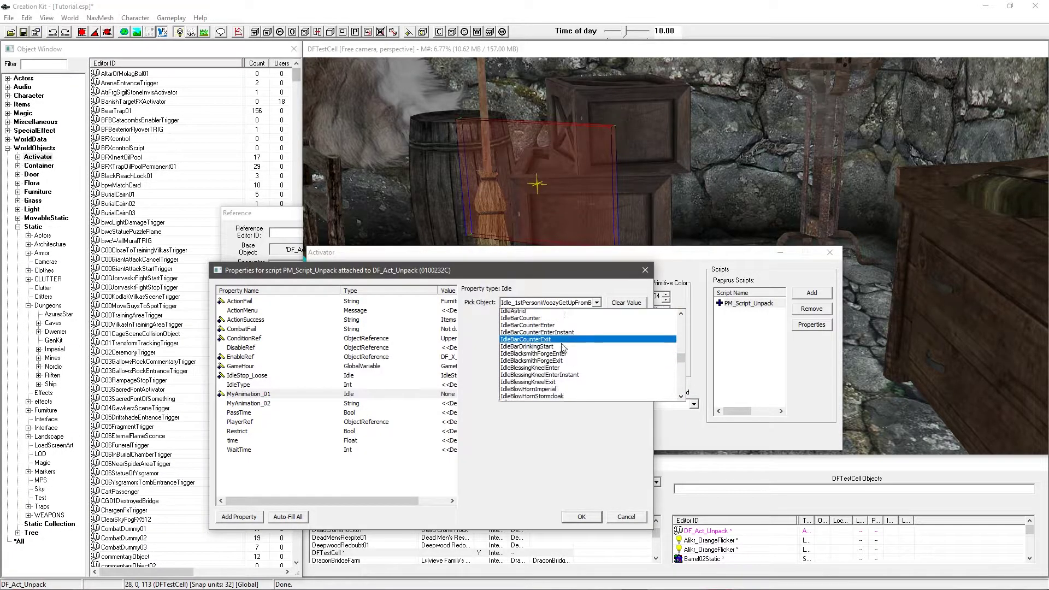
scroll(565, 361, "down", 10)
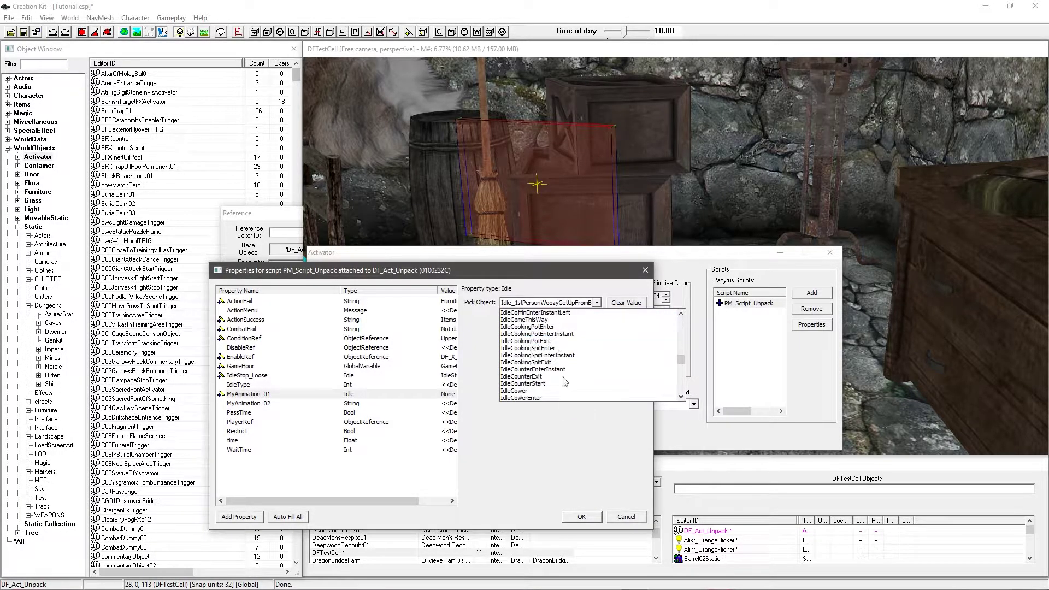
scroll(554, 349, "down", 4)
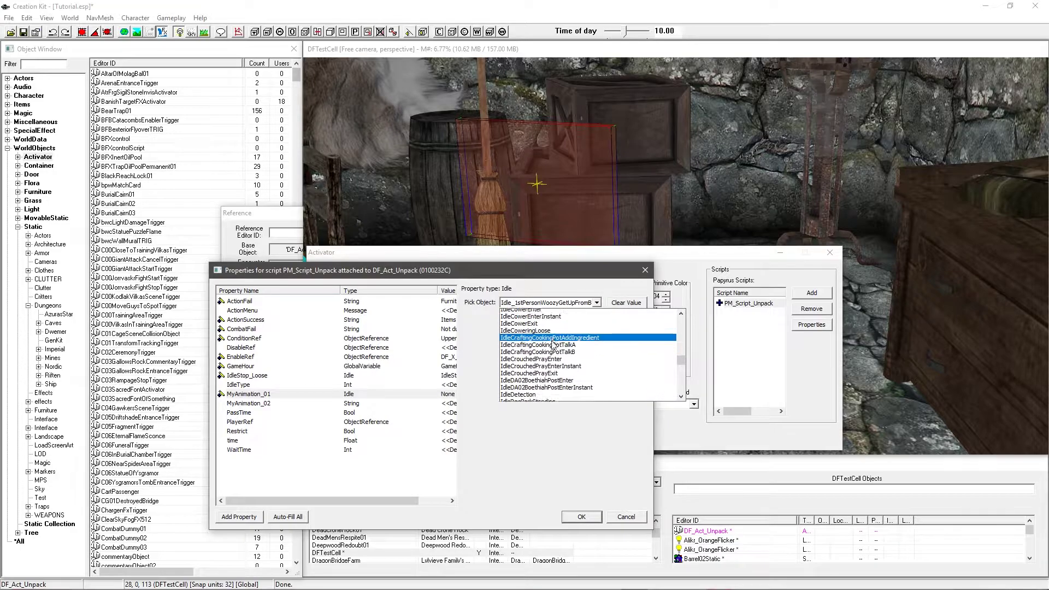
left_click(546, 314)
left_click(626, 302)
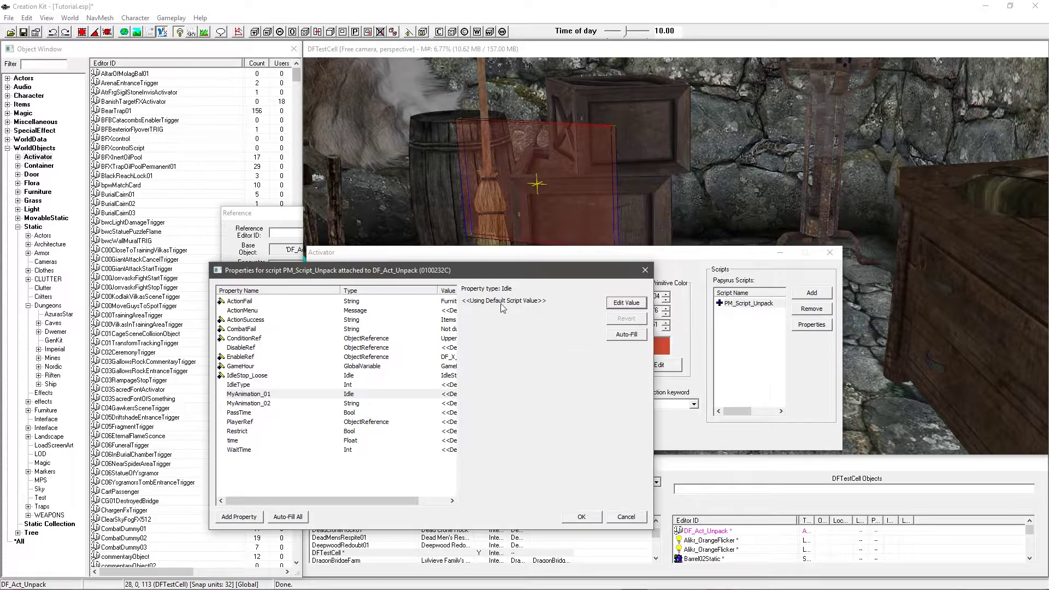
Step: Open the MyAnimation_02 string for editing, compare it with MyAnimation_01 and IdleType, and clear it back to the default
left_click(289, 406)
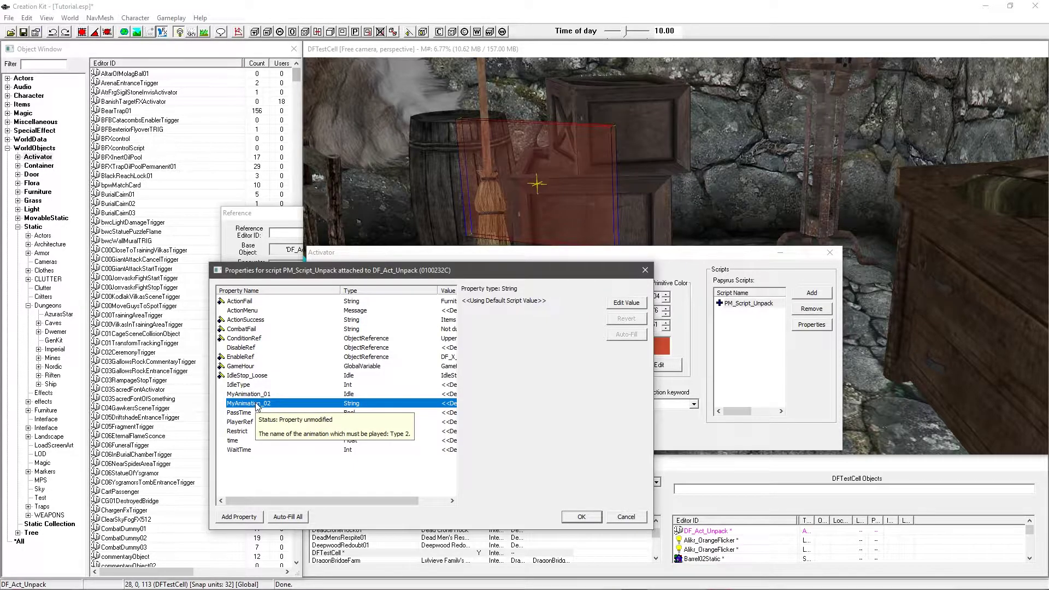
left_click(626, 302)
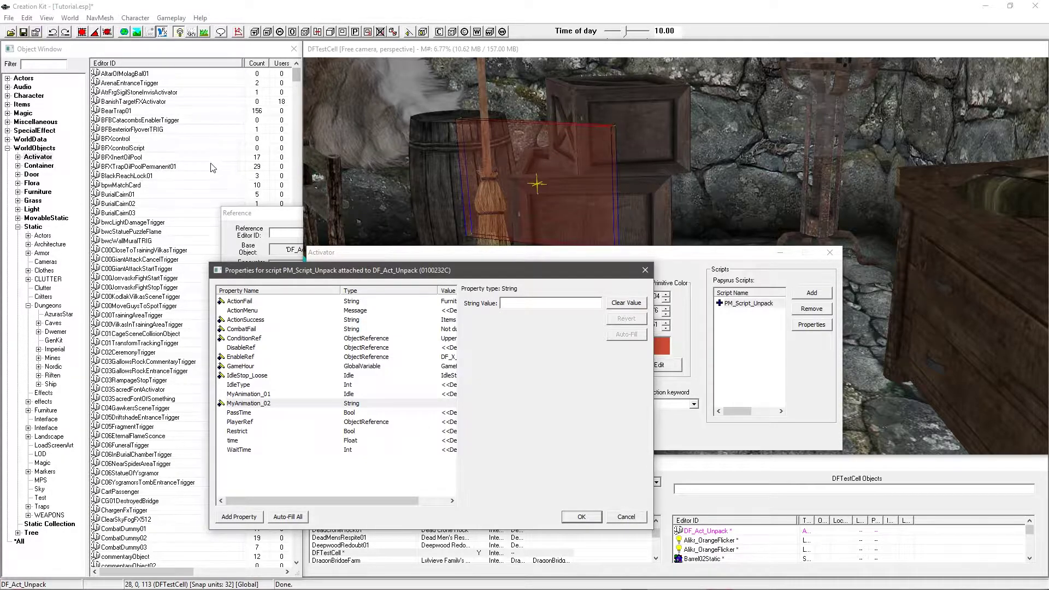
left_click(272, 403)
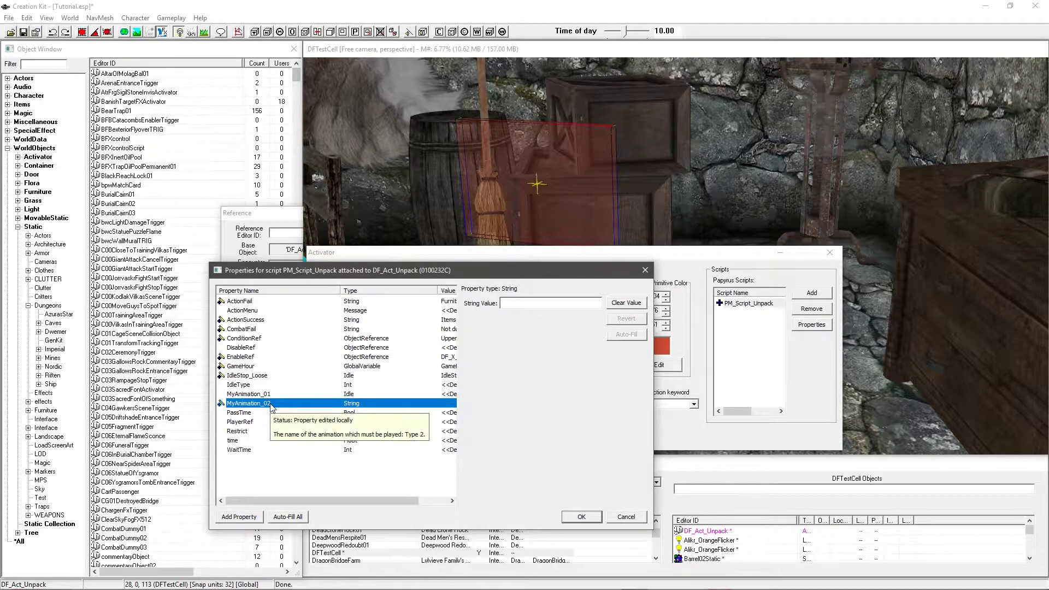
left_click(516, 304)
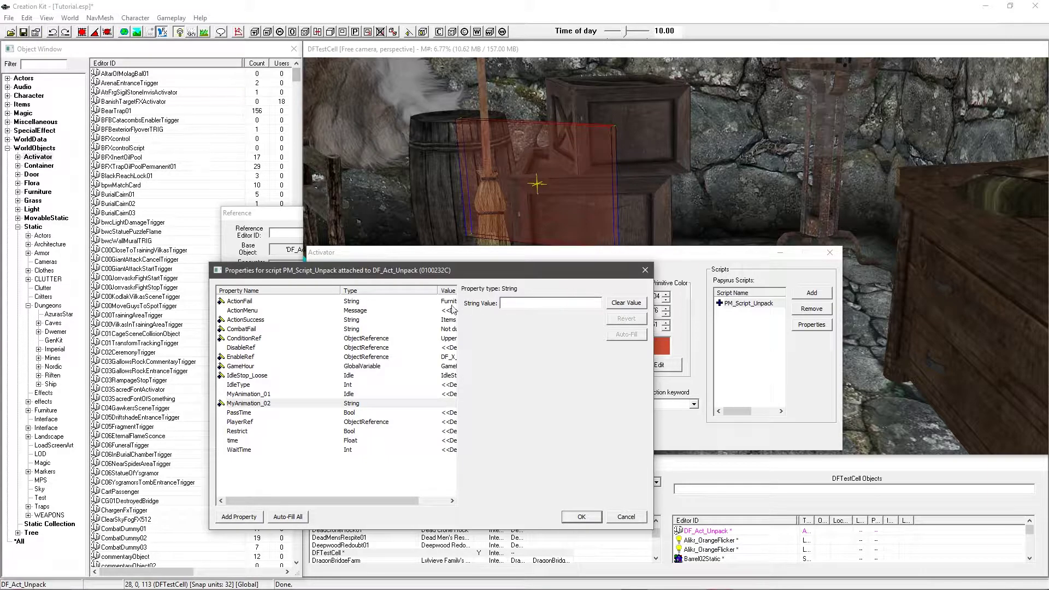
left_click(263, 402)
left_click(262, 397)
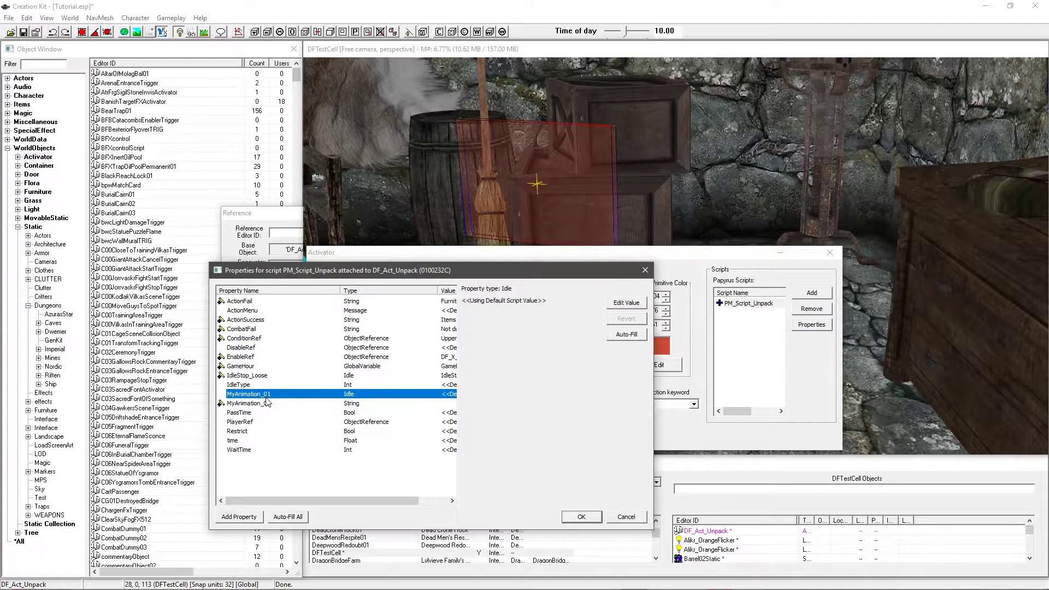
left_click(274, 403)
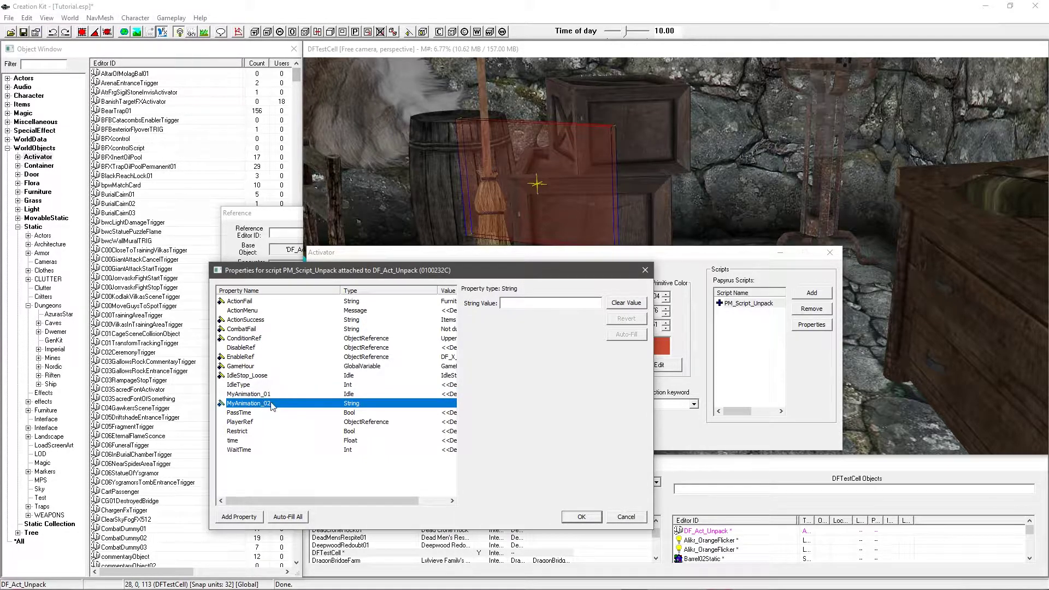
left_click(272, 397)
left_click(254, 385)
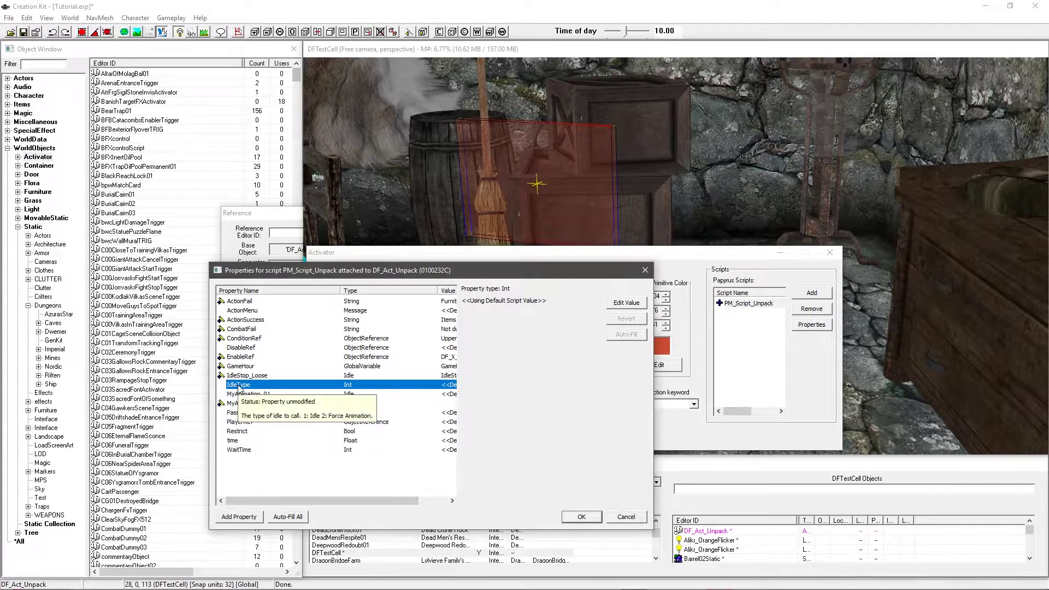
left_click(262, 403)
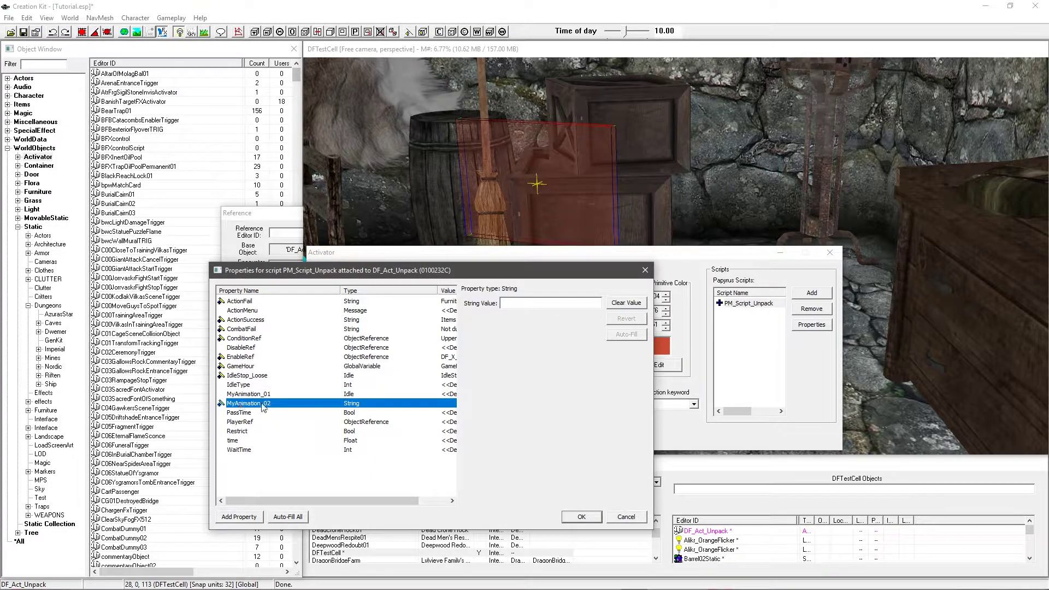
left_click(623, 304)
Step: Try enabling the PassTime property, read its description, and clear it back to the script default
left_click(262, 413)
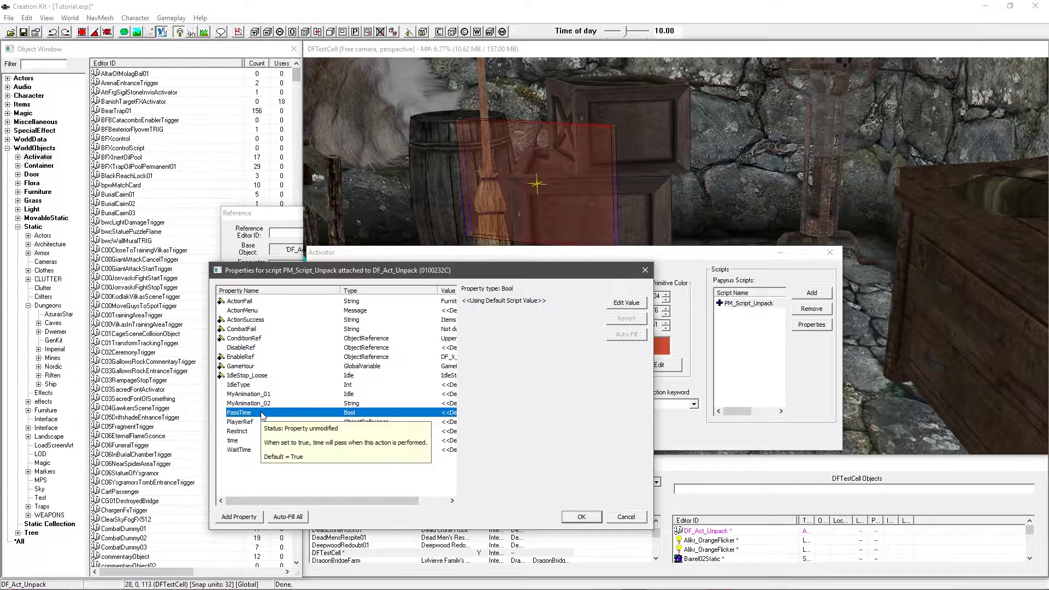
left_click(626, 302)
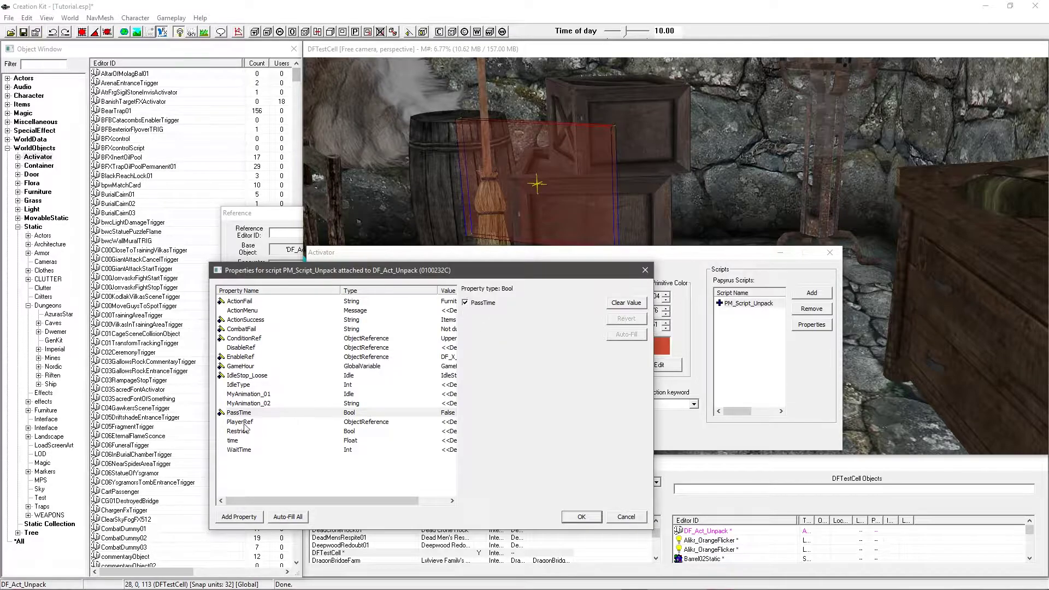
mouse_move(247, 415)
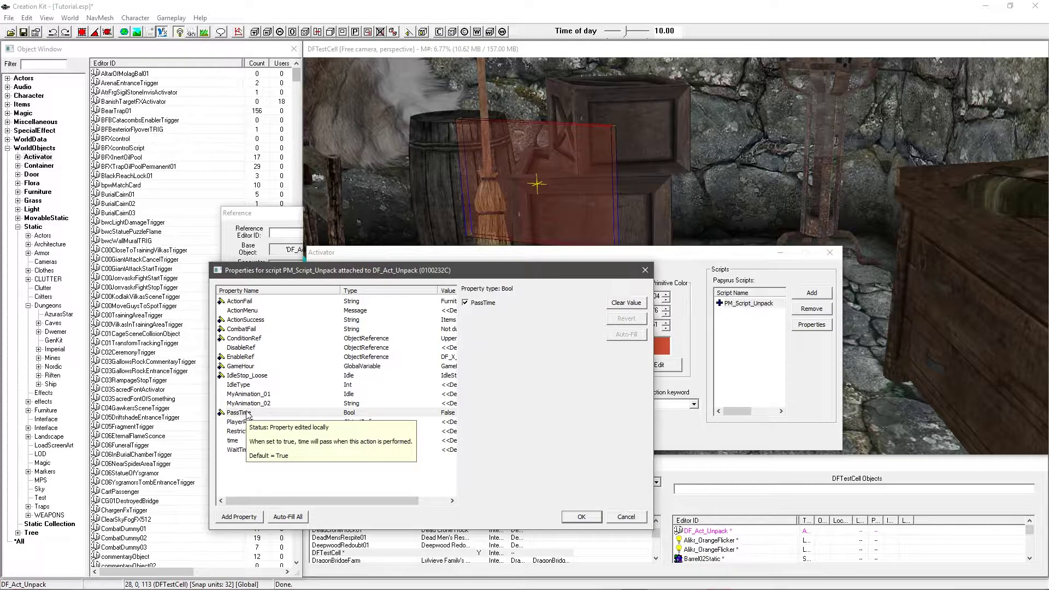
left_click(608, 304)
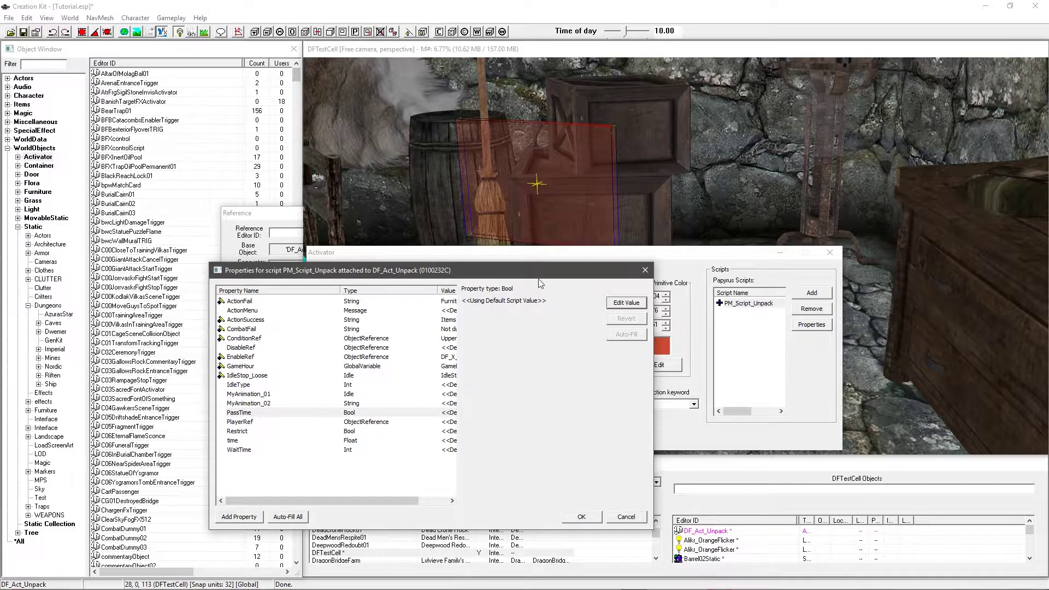
left_click(252, 413)
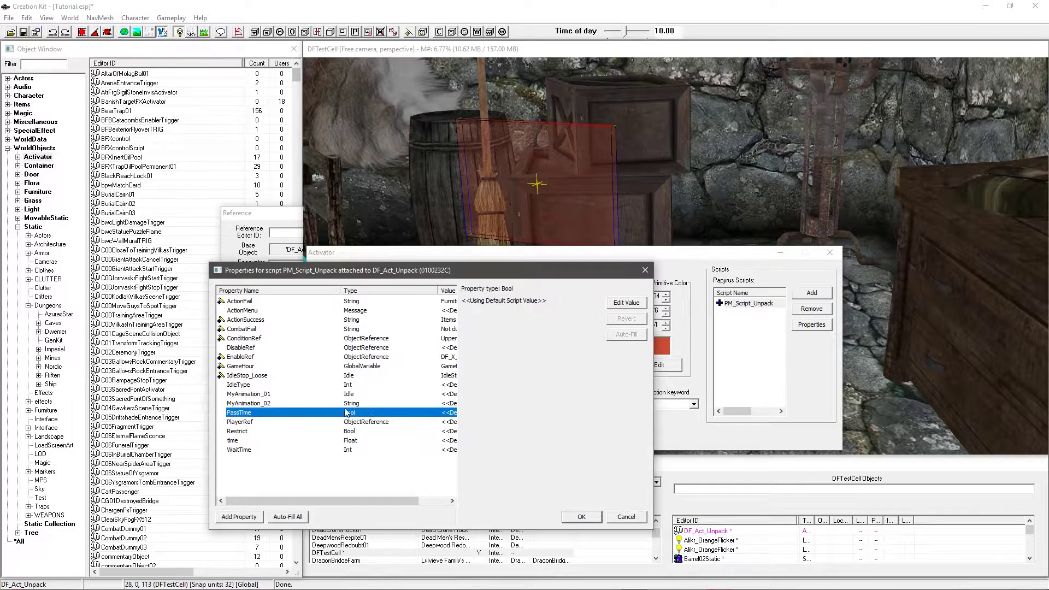
Step: Auto-fill the PlayerRef property and enable the Restrict property, reading the Restrict description
left_click(268, 422)
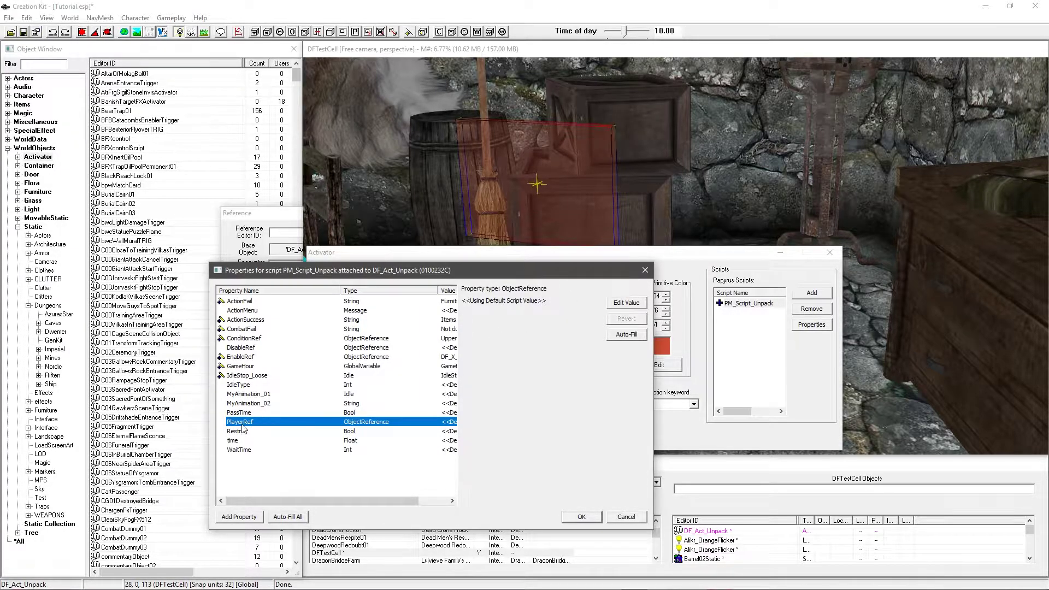
left_click(626, 335)
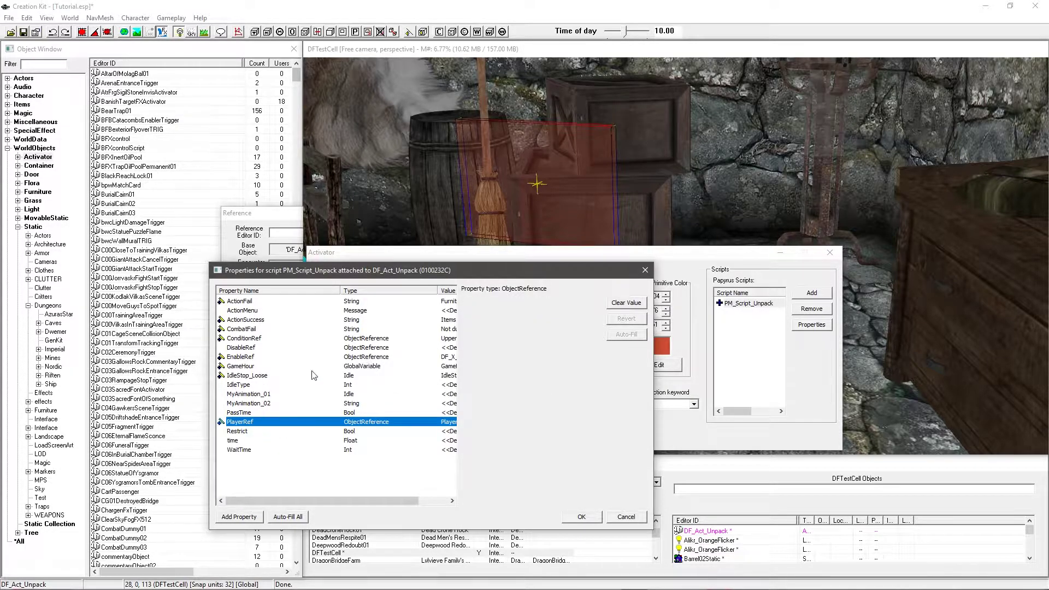
left_click(254, 431)
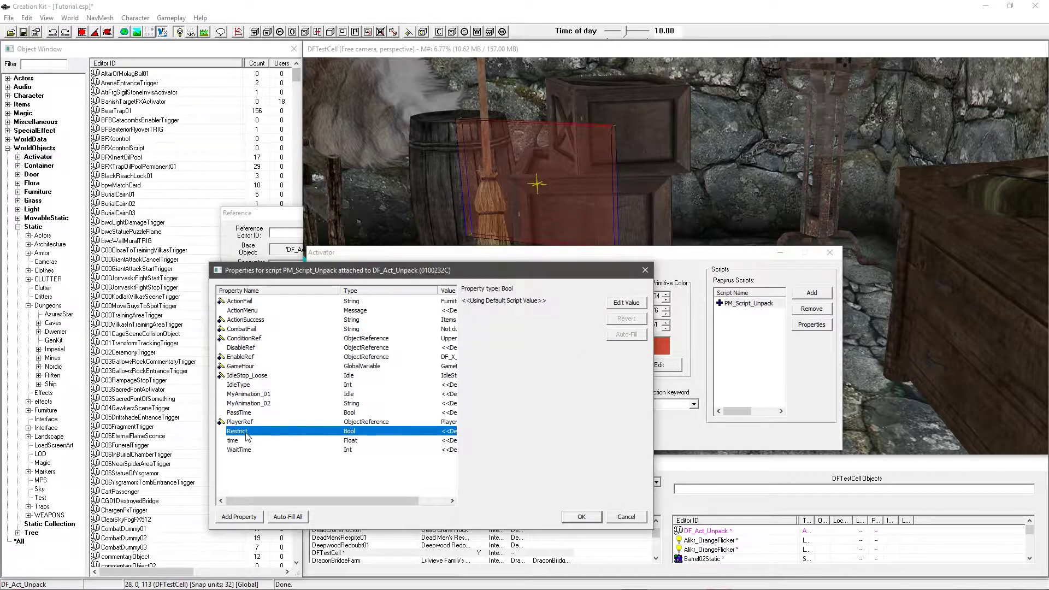
left_click(610, 307)
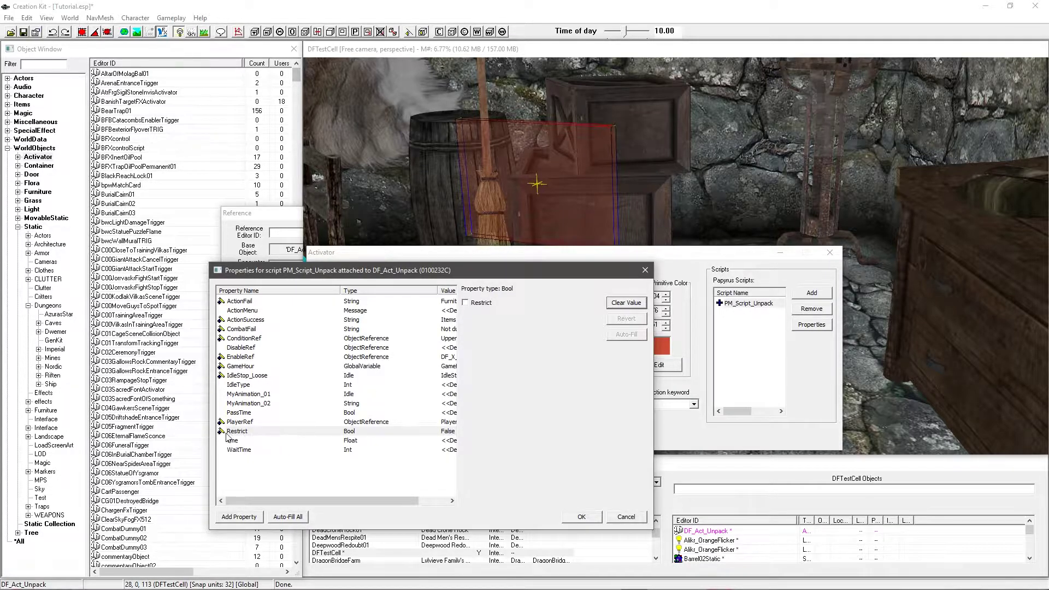
mouse_move(239, 434)
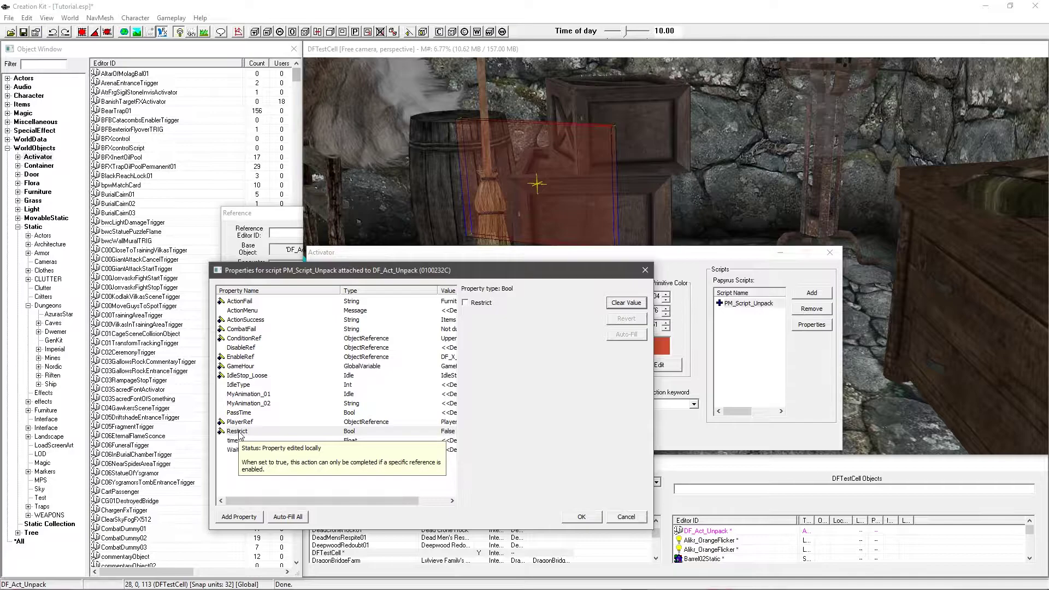
left_click(239, 432)
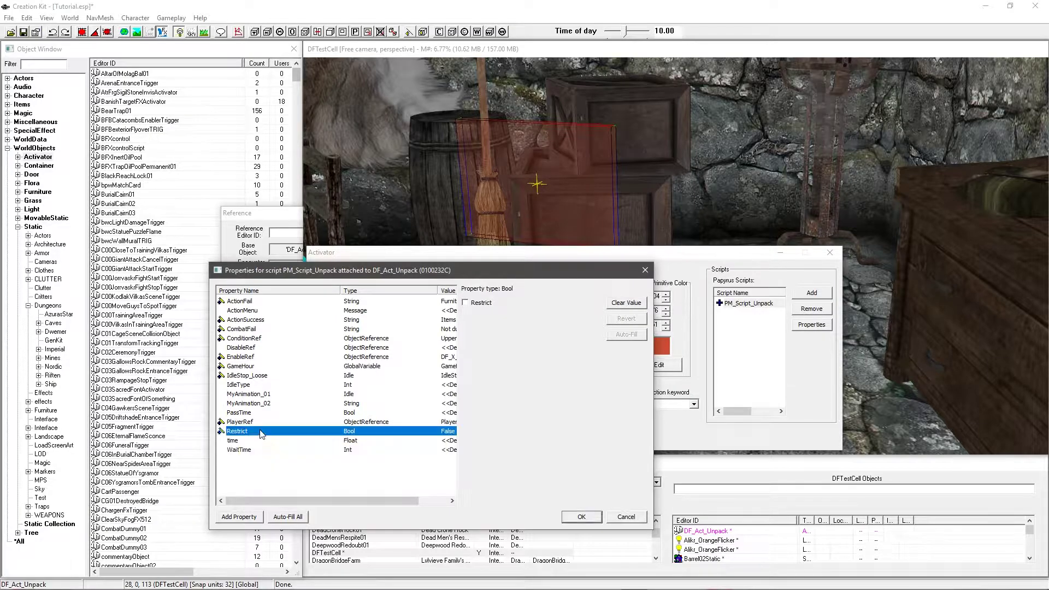
left_click(480, 306)
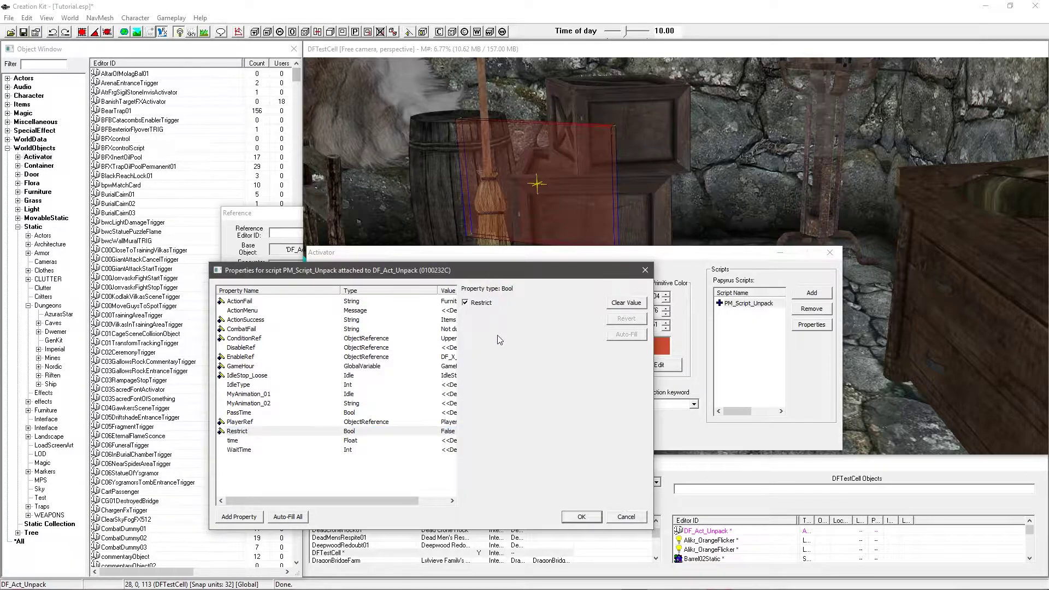
mouse_move(246, 433)
left_click(241, 433)
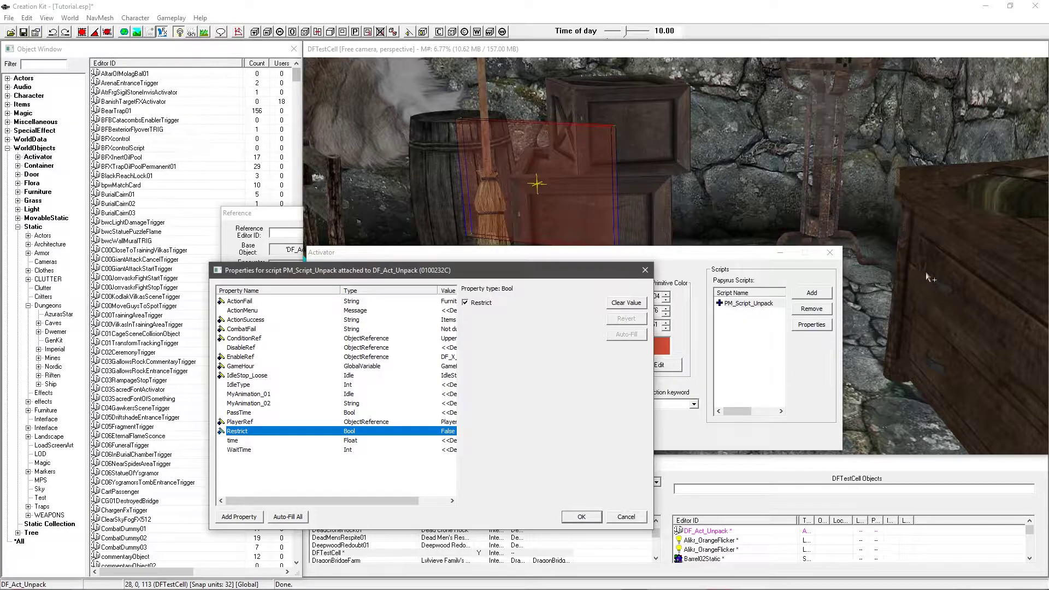
Step: Set the time property's float value to 2
left_click(241, 440)
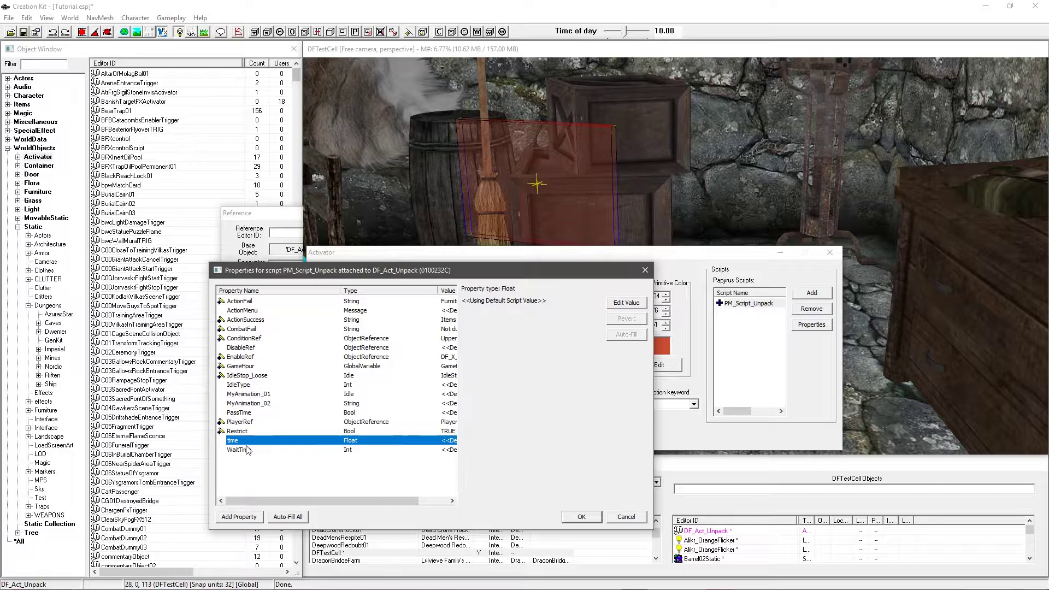
left_click(629, 304)
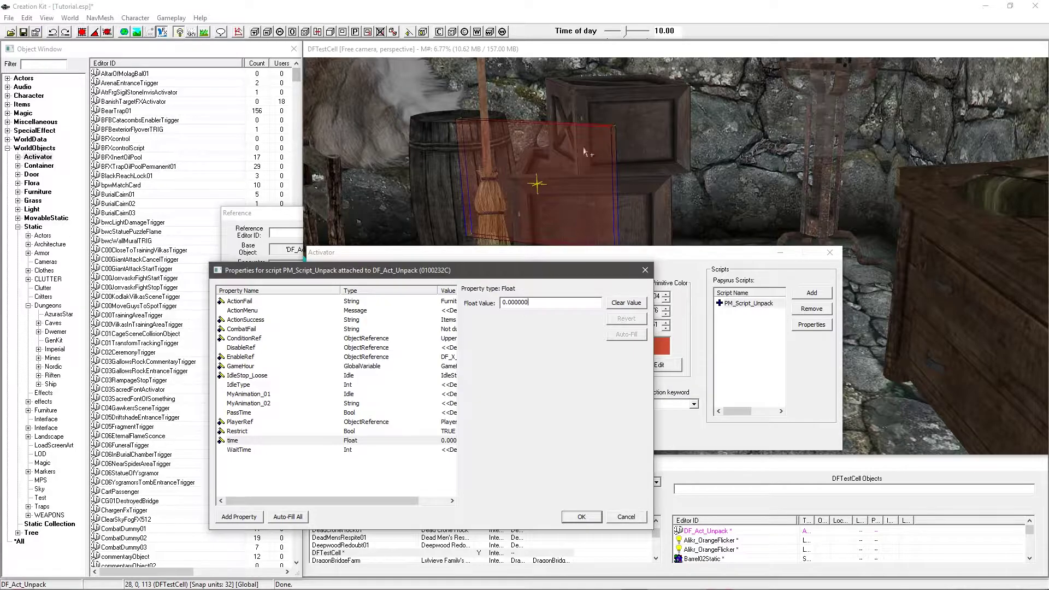
double_click(543, 300)
left_click(540, 300)
left_click_drag(532, 303, 467, 303)
type("2")
left_click(271, 450)
left_click(276, 440)
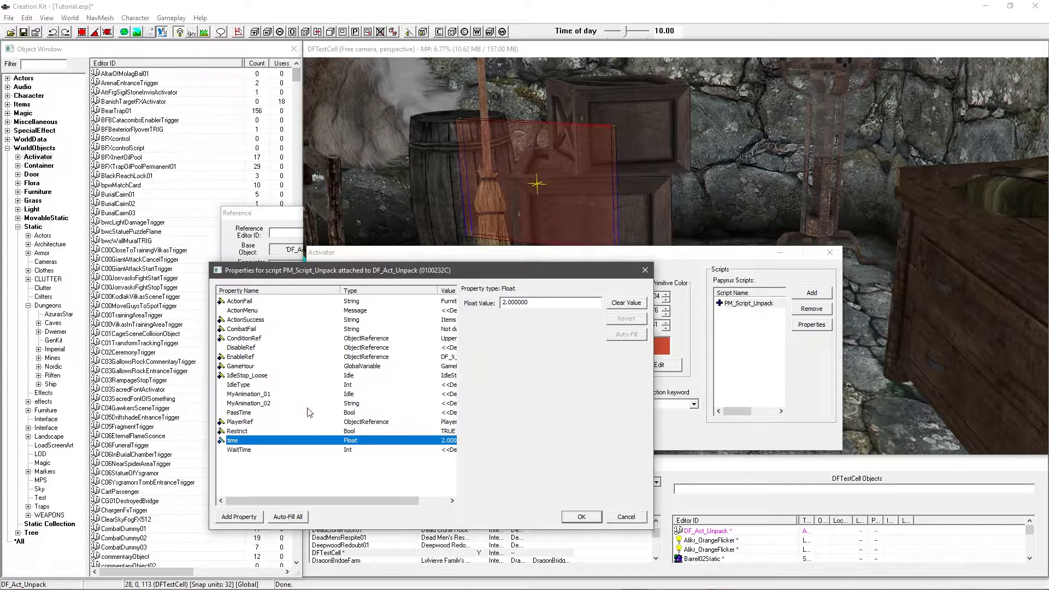
Step: Check the WaitTime and idle-related properties, then clear IdleStop_Loose back to the script default
left_click(255, 452)
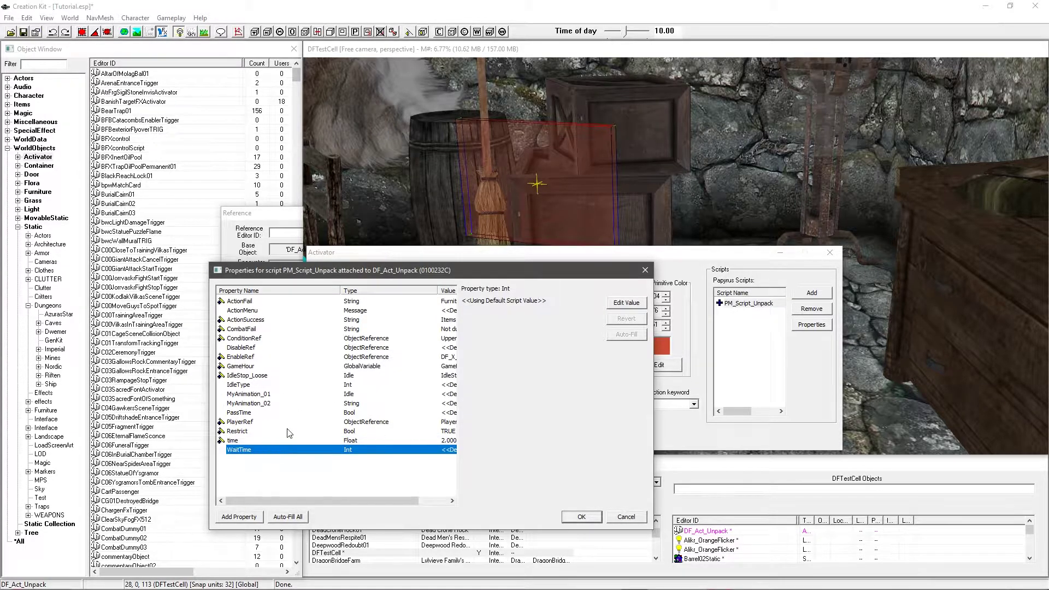
mouse_move(254, 455)
left_click(249, 386)
left_click(258, 377)
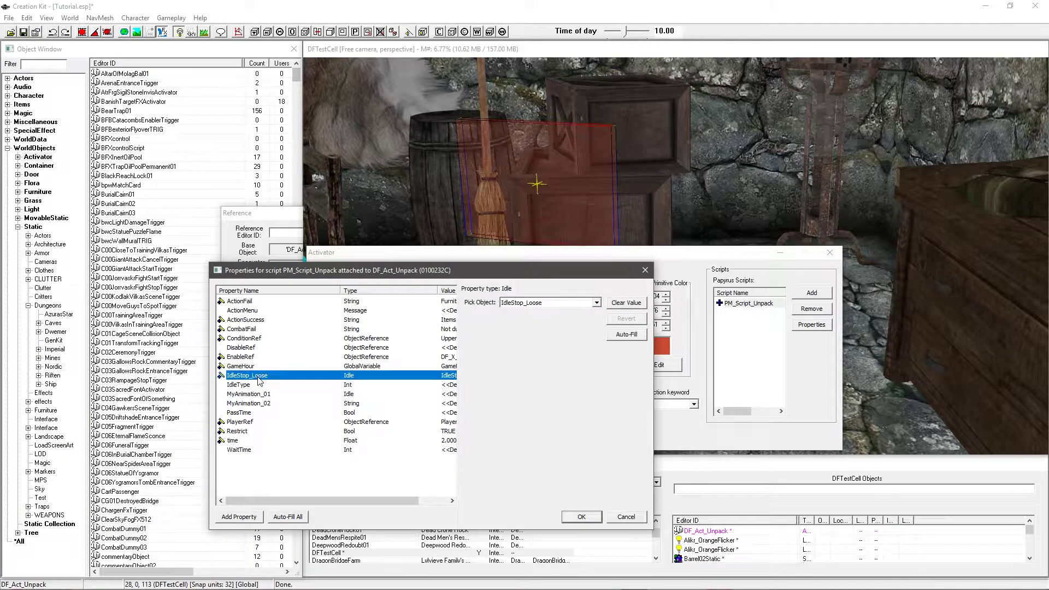
left_click(249, 395)
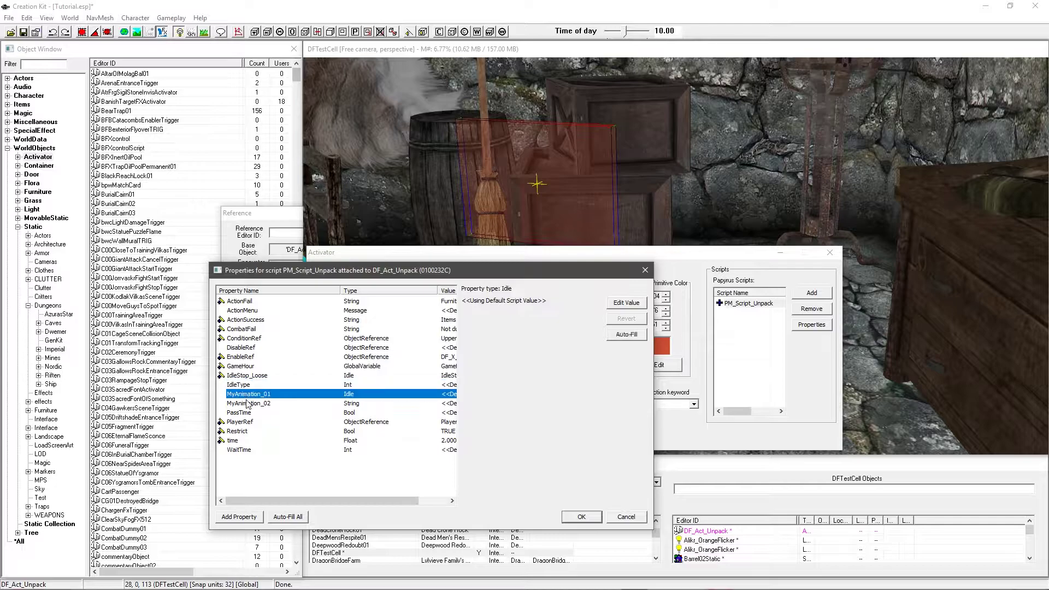
left_click(244, 376)
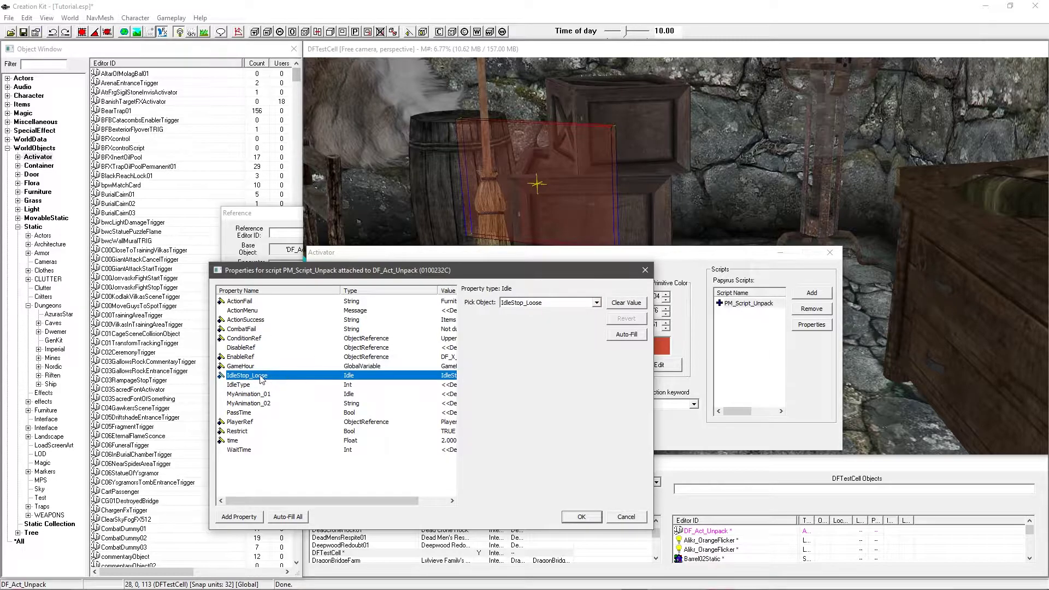
left_click(618, 303)
Step: Review the remaining script properties, including WaitTime, EnableRef, DisableRef and ActionMenu, and accept the property changes
left_click(253, 366)
left_click(250, 377)
key("Down")
key("Down")
key("Down")
key("Down")
key("Down")
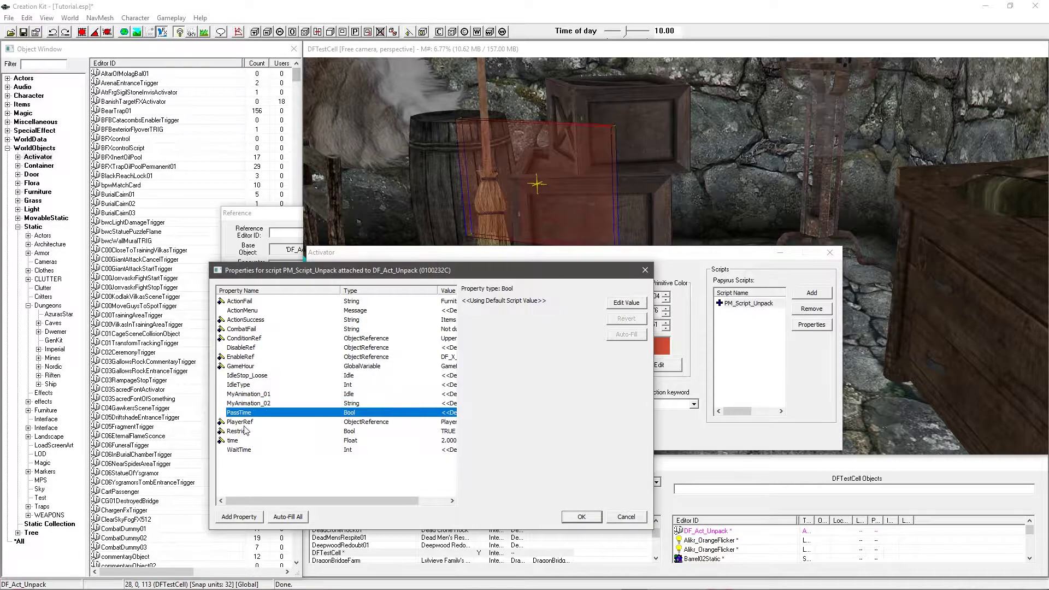
key("Down")
key("Down")
key("Down")
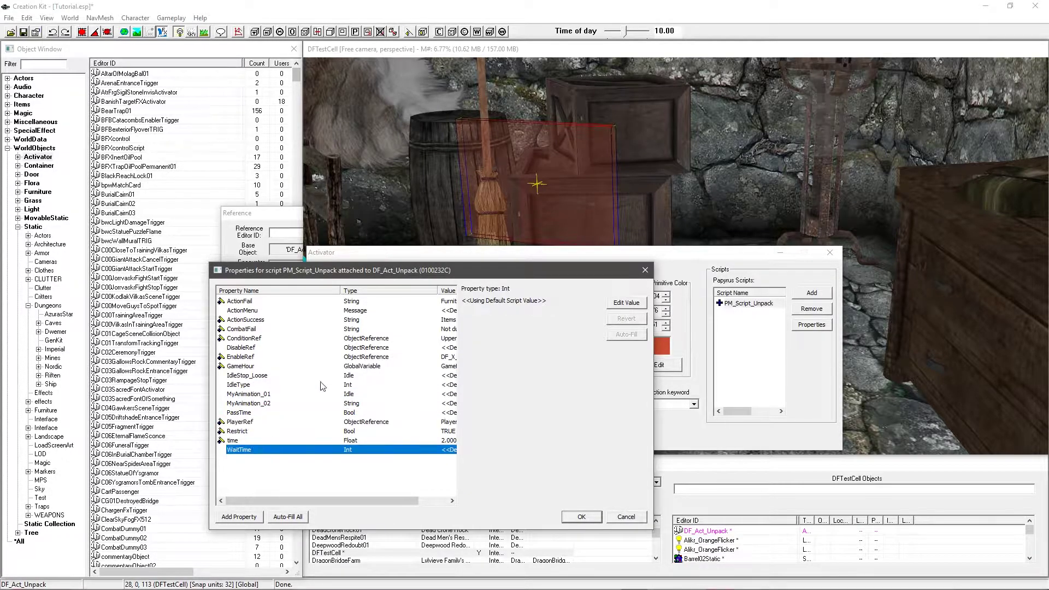
left_click(248, 356)
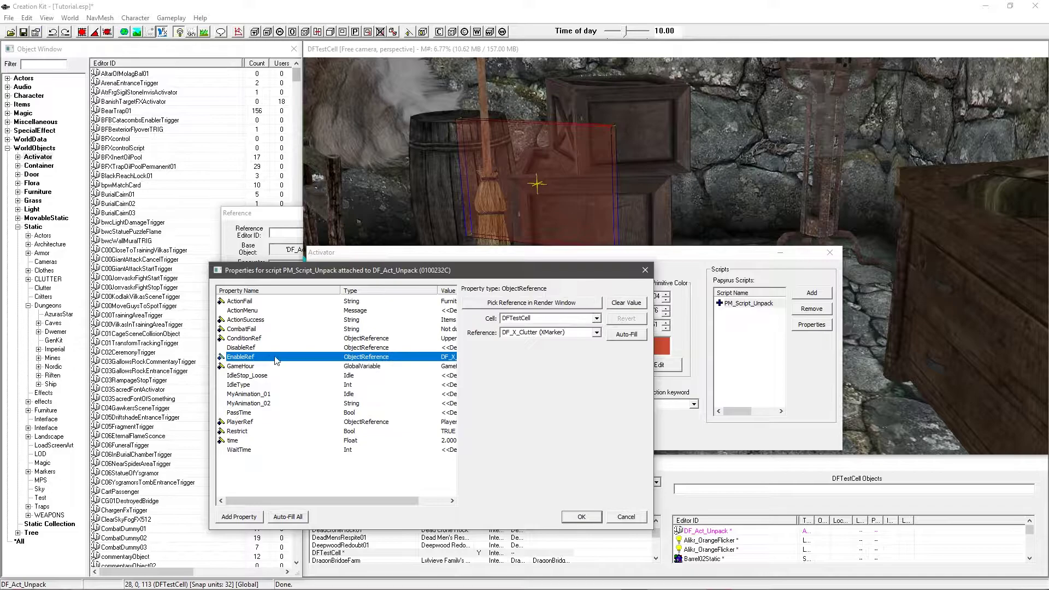
left_click(262, 348)
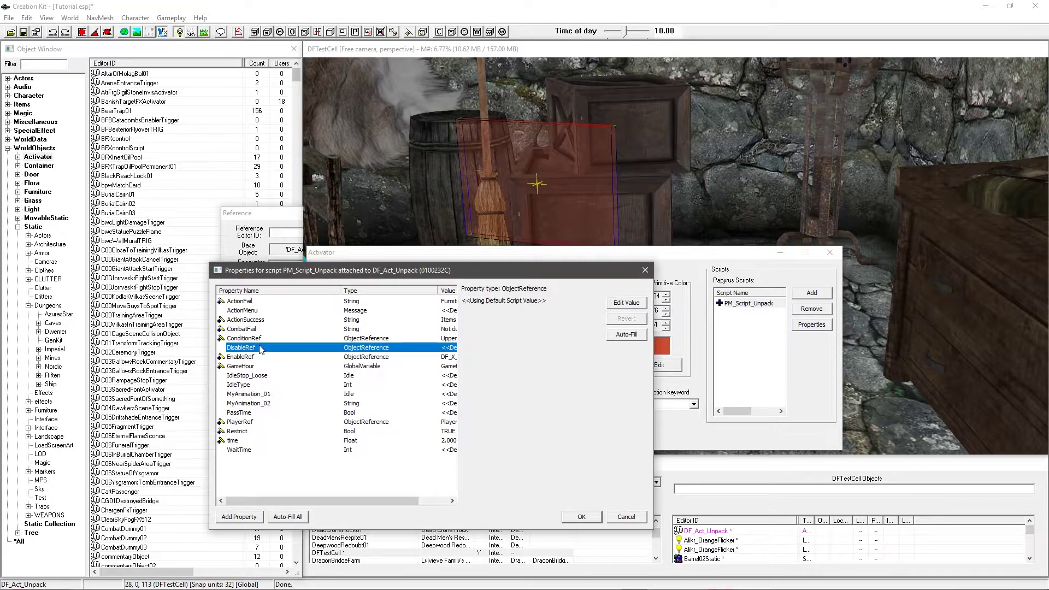
left_click(244, 310)
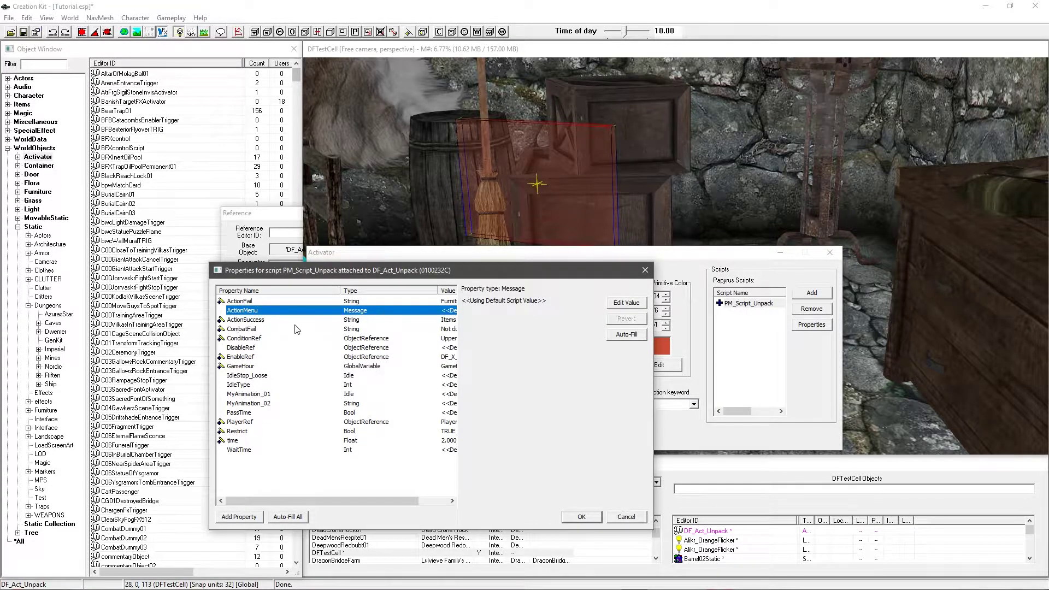
left_click(581, 516)
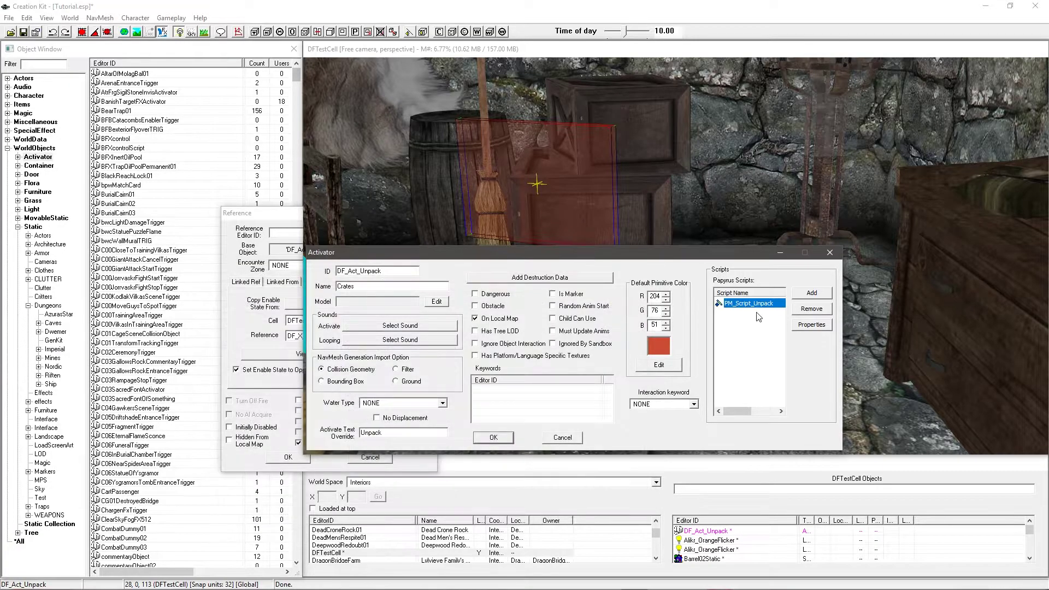
Step: Open the PM_Script_Unpack source, examine the Cancel and Perform Action button branches in the OnActivate event, and close it
right_click(759, 305)
left_click(792, 366)
scroll(376, 366, "down", 5)
scroll(376, 366, "down", 6)
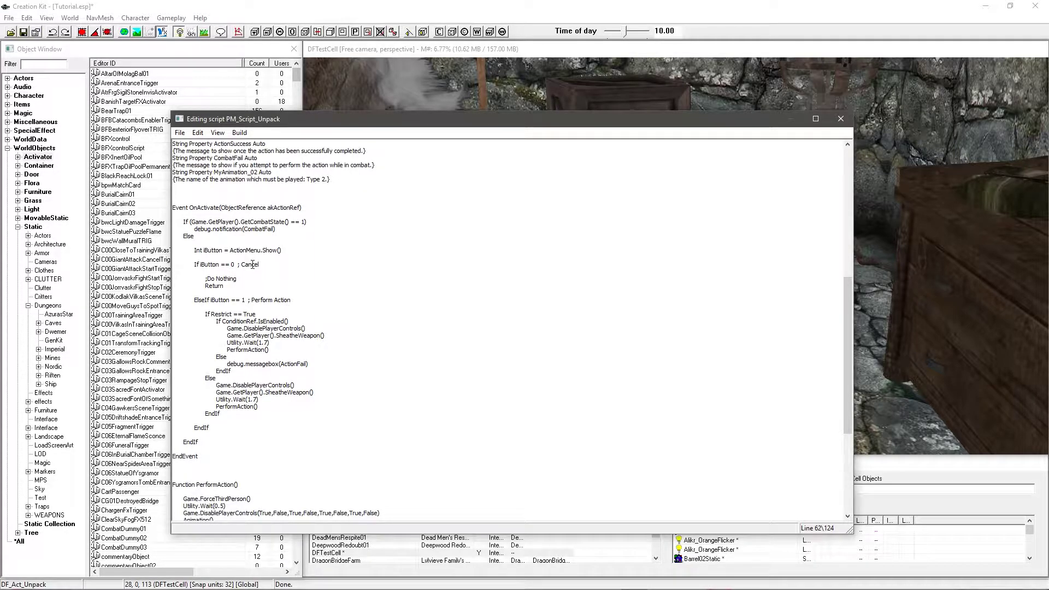
left_click_drag(266, 264, 192, 264)
left_click_drag(291, 300, 194, 298)
left_click(228, 301)
left_click_drag(268, 264, 194, 264)
left_click(303, 308)
left_click_drag(266, 264, 195, 264)
left_click(234, 285)
left_click_drag(291, 300, 195, 300)
left_click(249, 300)
left_click(214, 314)
left_click(840, 118)
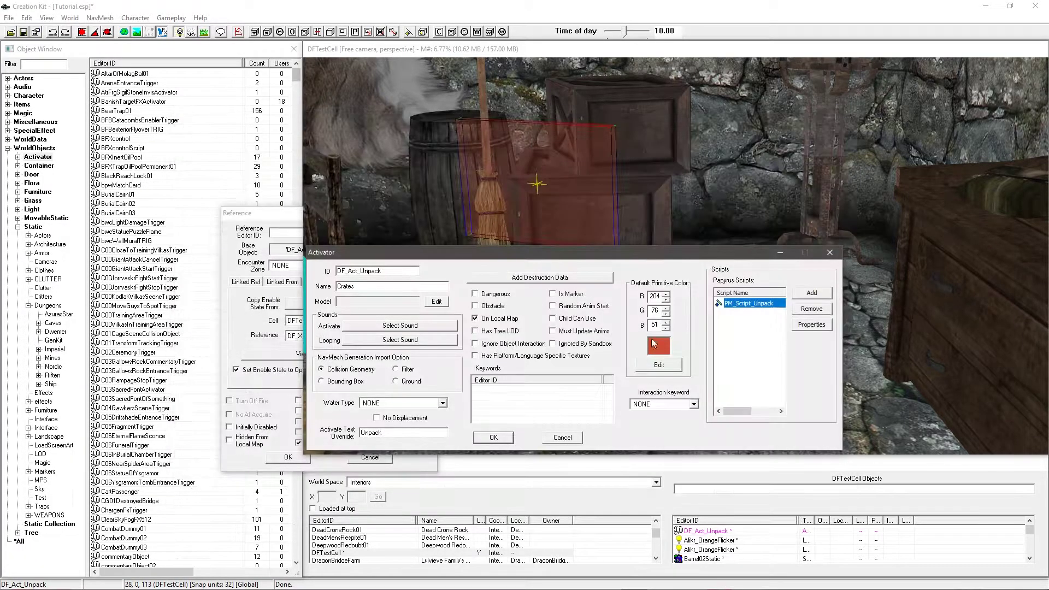
Step: Accept the DF_Act_Unpack activator and reference settings and save the plugin
left_click(494, 438)
left_click(288, 457)
left_click(24, 31)
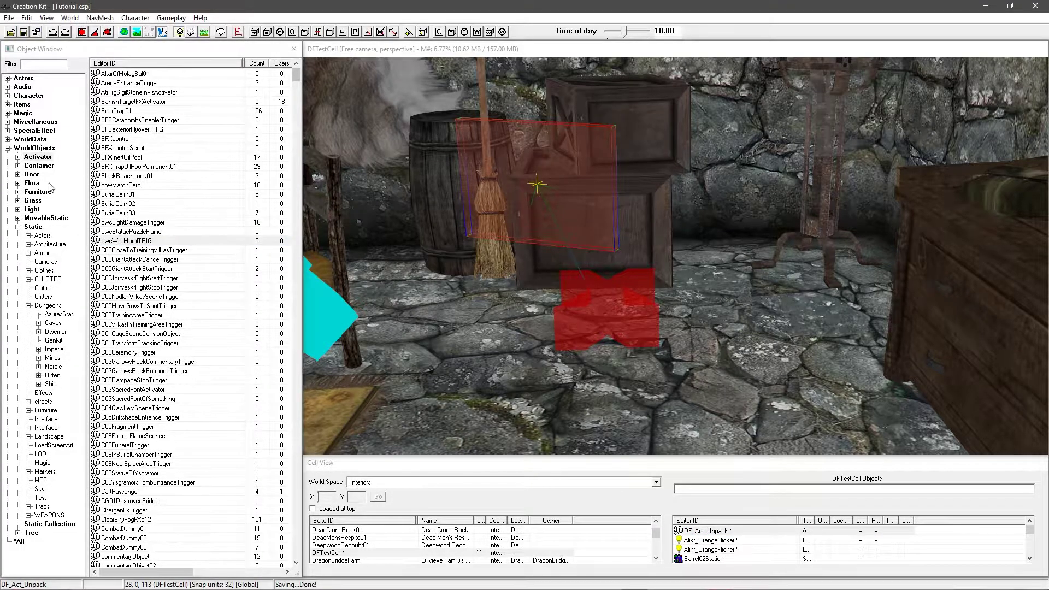
Step: Create a new Message with the ID DF_Message_Unpack and the message text "Would you like to unpack these items?"
left_click(8, 122)
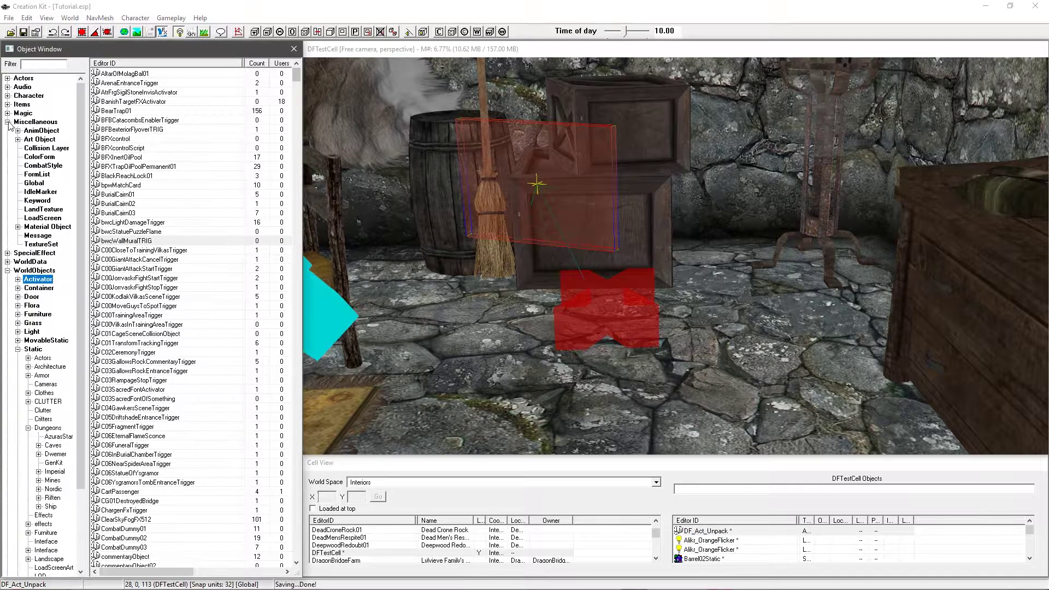
left_click(38, 235)
right_click(148, 226)
left_click(161, 232)
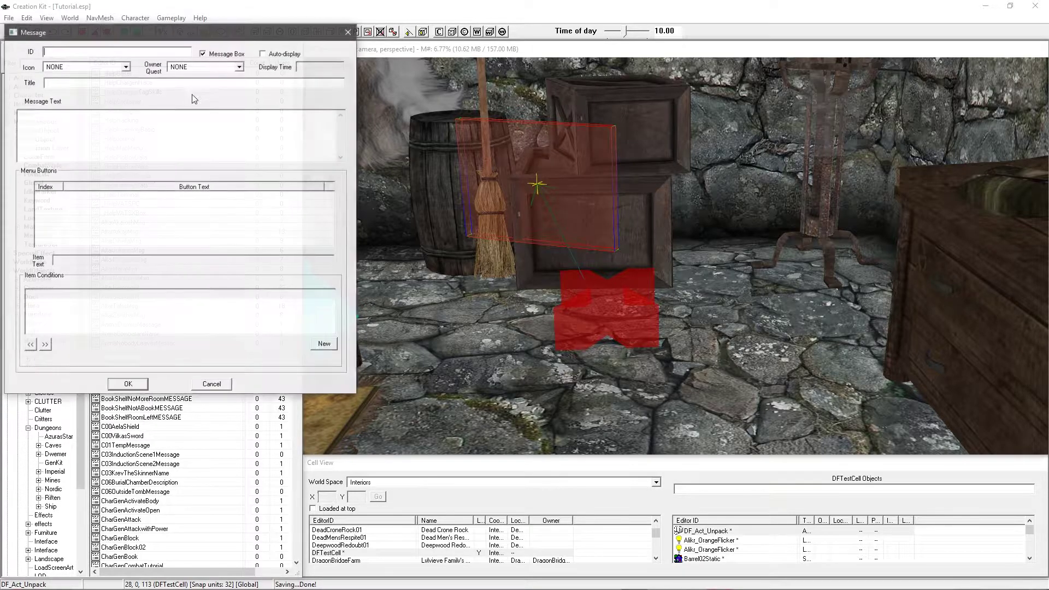
left_click_drag(178, 38, 507, 170)
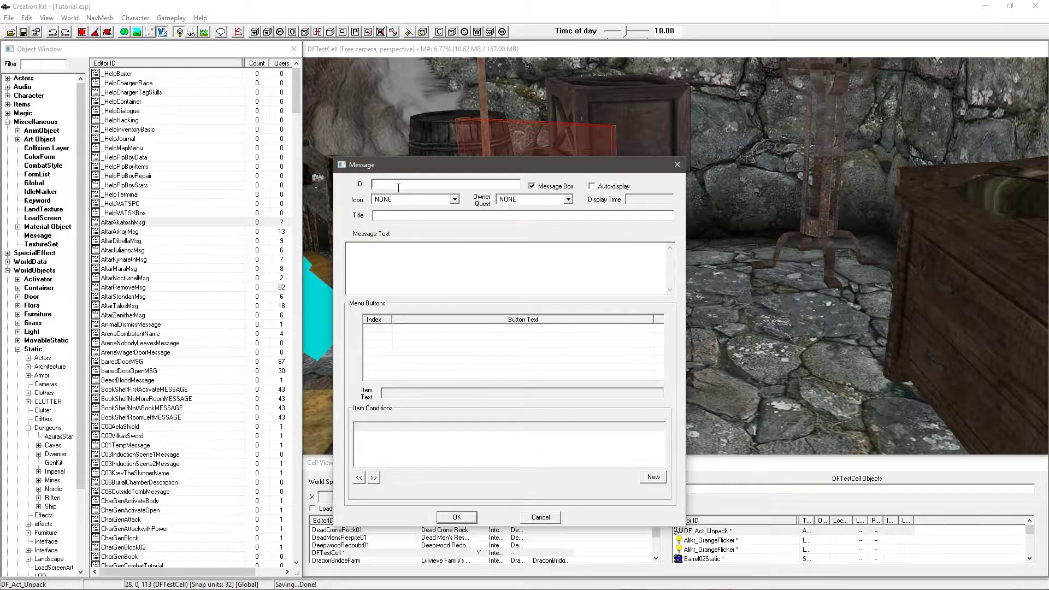
type("F_M")
type("essage_")
type("Unpack")
type("Would you ")
type("like to unpaxk")
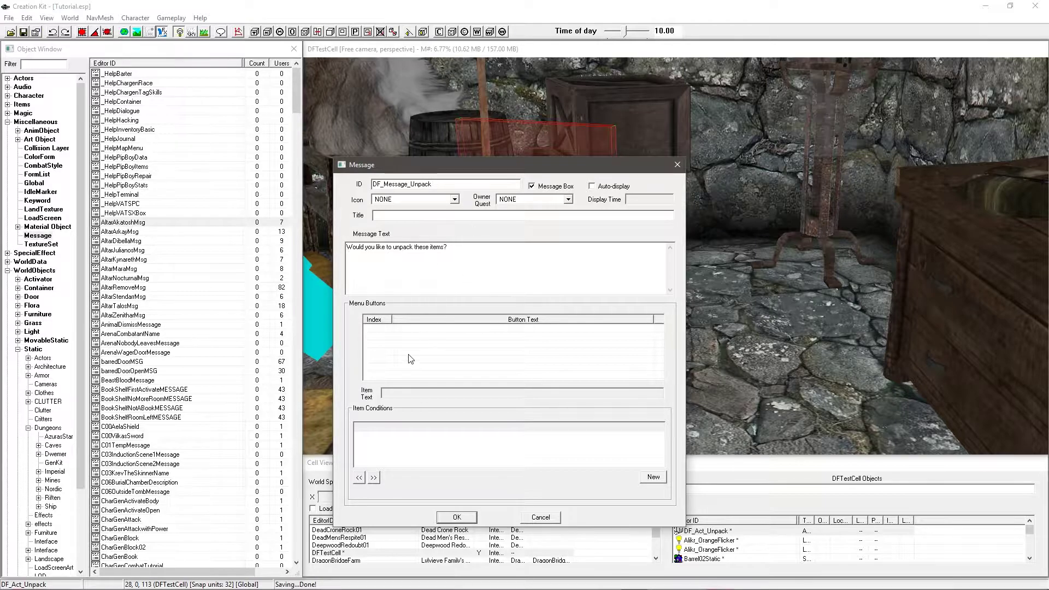
Step: Add two menu buttons, index 0 and index 1, to the DF_Message_Unpack message
right_click(464, 355)
left_click(489, 356)
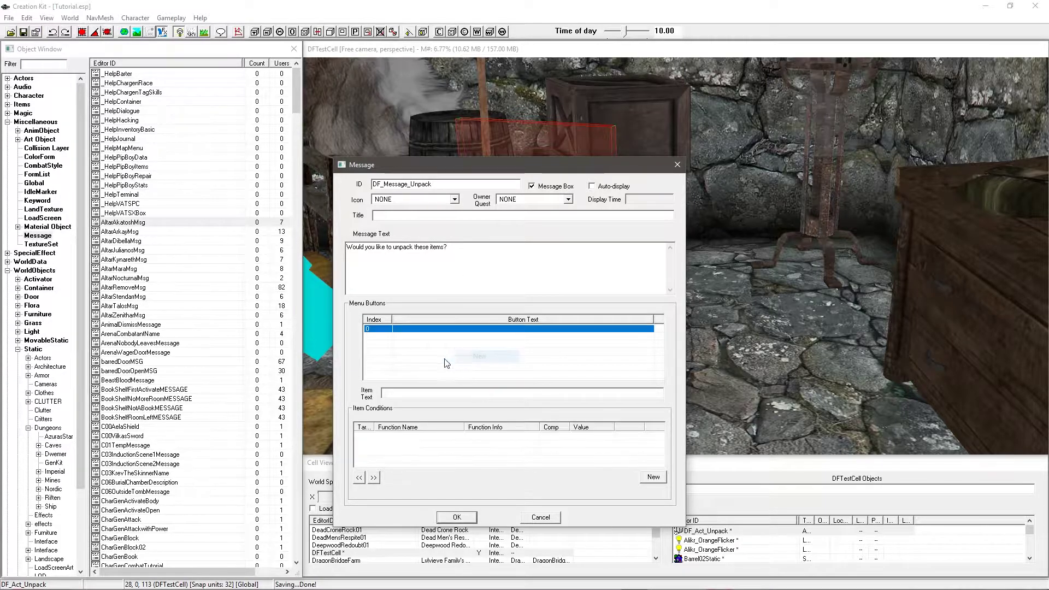
right_click(447, 354)
left_click(454, 356)
left_click(387, 339)
Step: Set the text of menu button 0 to "Not just yet"
left_click(386, 329)
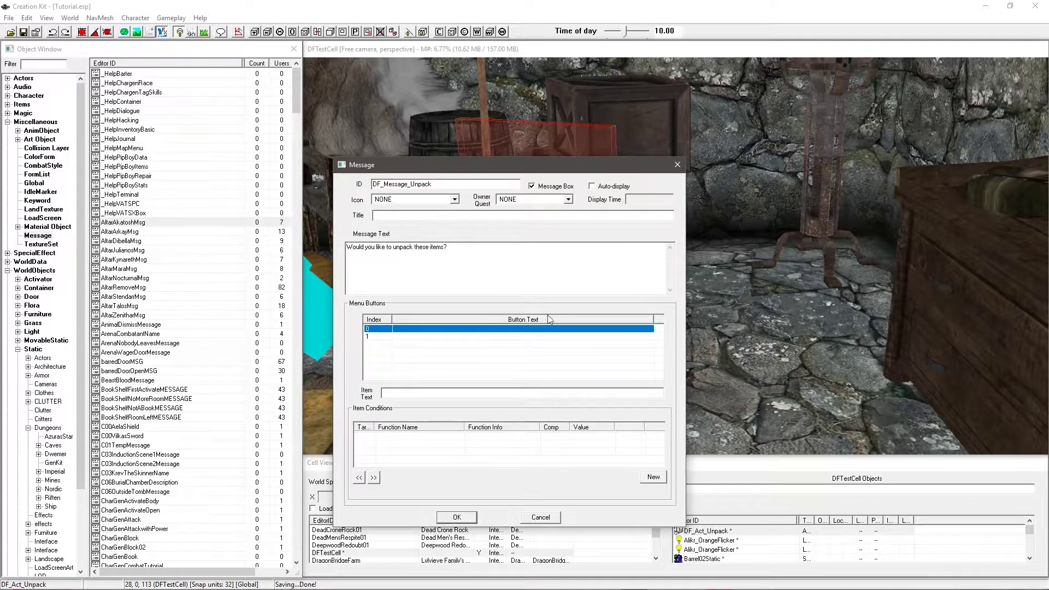
left_click(459, 391)
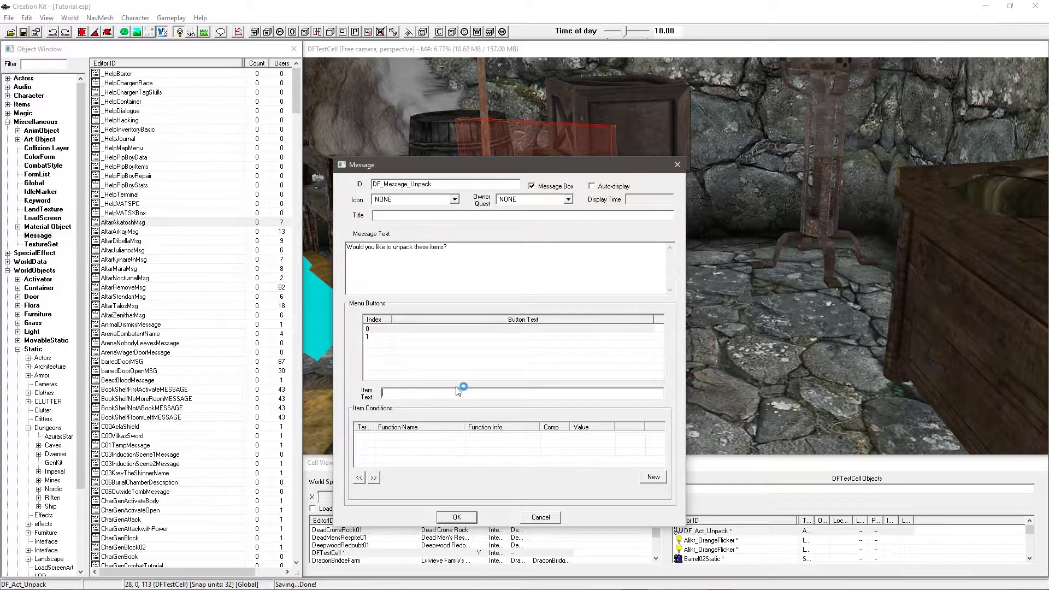
type("Not just yet")
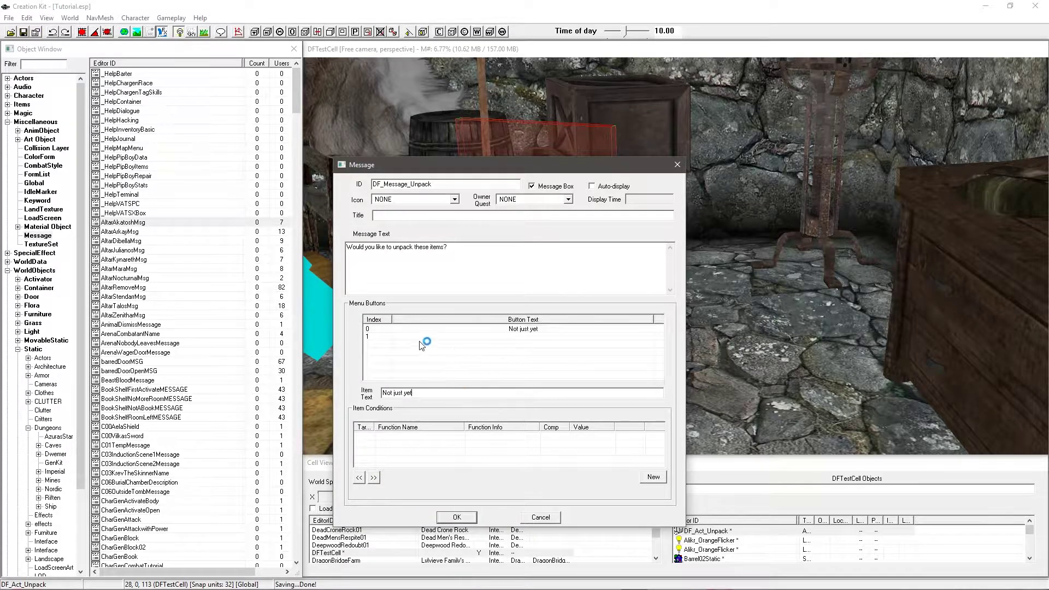
Step: Set the text of menu button 1 to "Sure, go for it!" and check both button entries
left_click(426, 342)
left_click(413, 393)
type("Sure.")
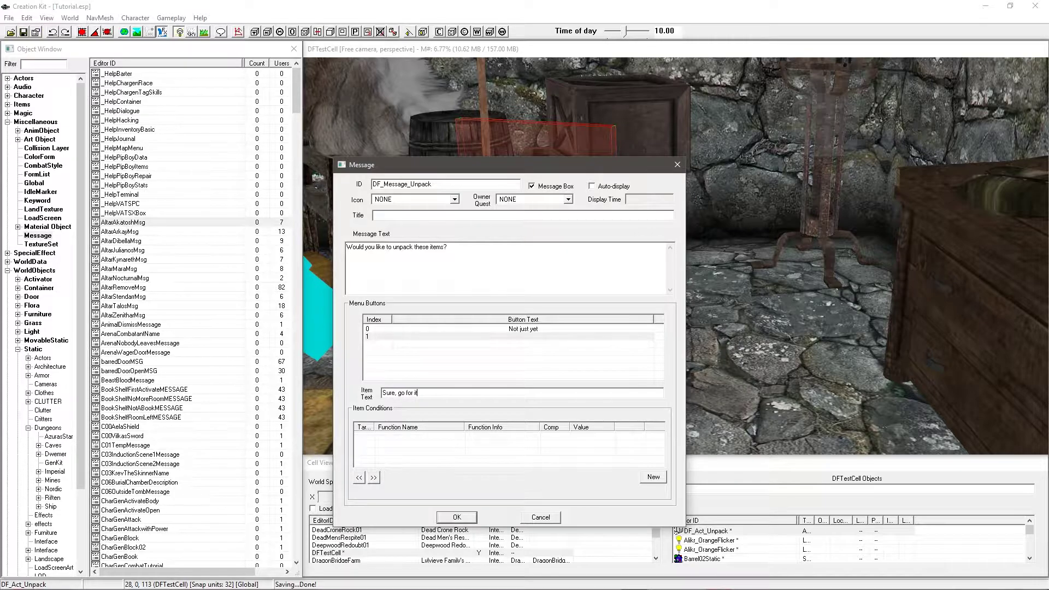
left_click(470, 337)
left_click(474, 330)
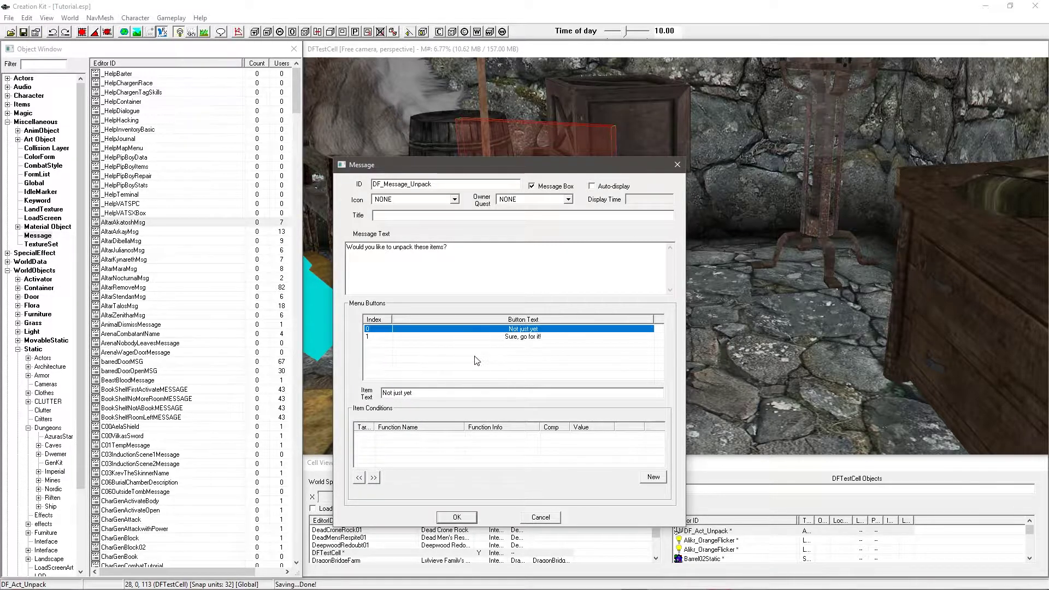
left_click(468, 456)
left_click(524, 328)
left_click(524, 336)
left_click(526, 329)
left_click(523, 336)
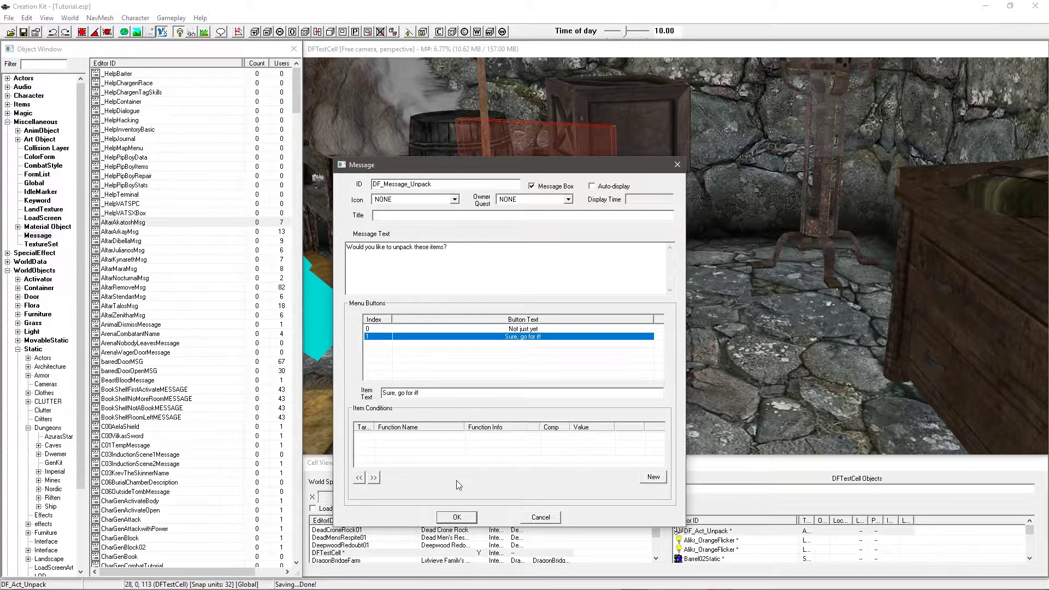
Step: Save the completed DF_Message_Unpack message
left_click(470, 370)
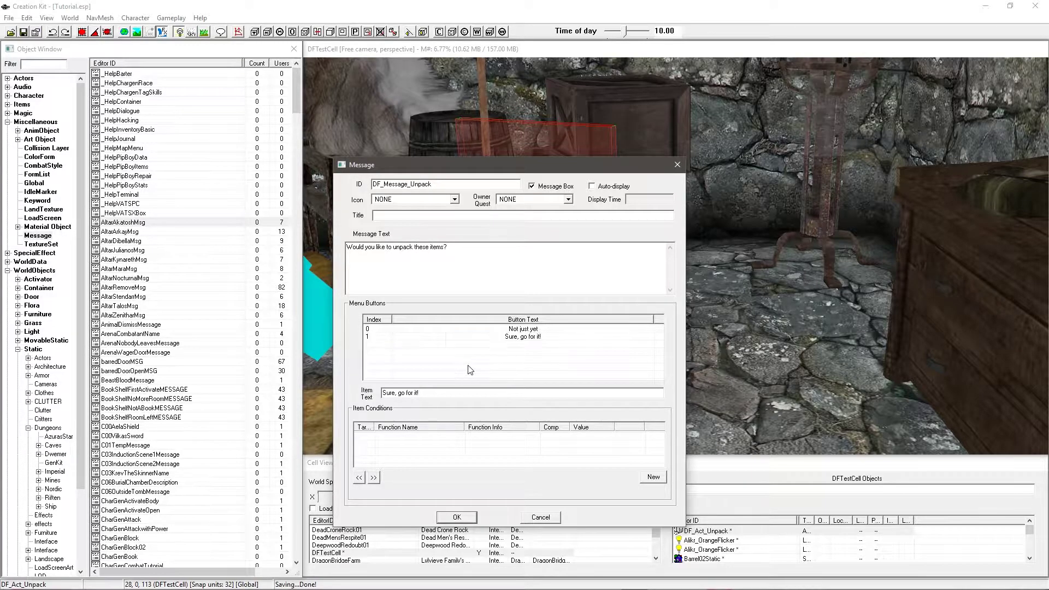
left_click(454, 518)
Step: Assign DF_Message_Unpack to the ActionMenu property of PM_Script_Unpack on the DF_Act_Unpack activator, and accept the activator and reference changes
double_click(538, 190)
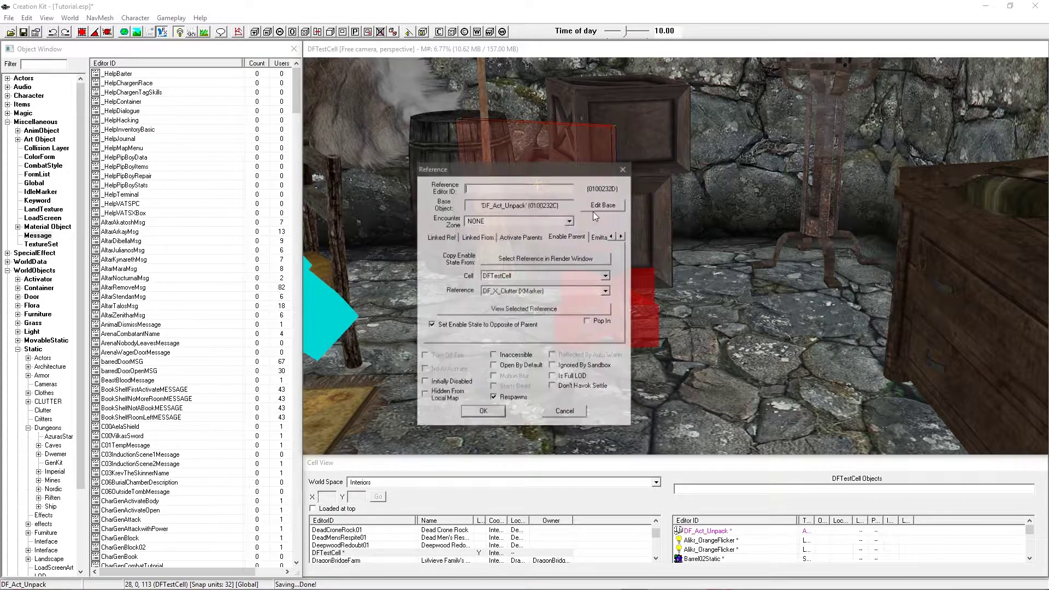
left_click(603, 207)
left_click(695, 250)
double_click(695, 251)
left_click(263, 317)
left_click(307, 303)
left_click(339, 310)
left_click(634, 302)
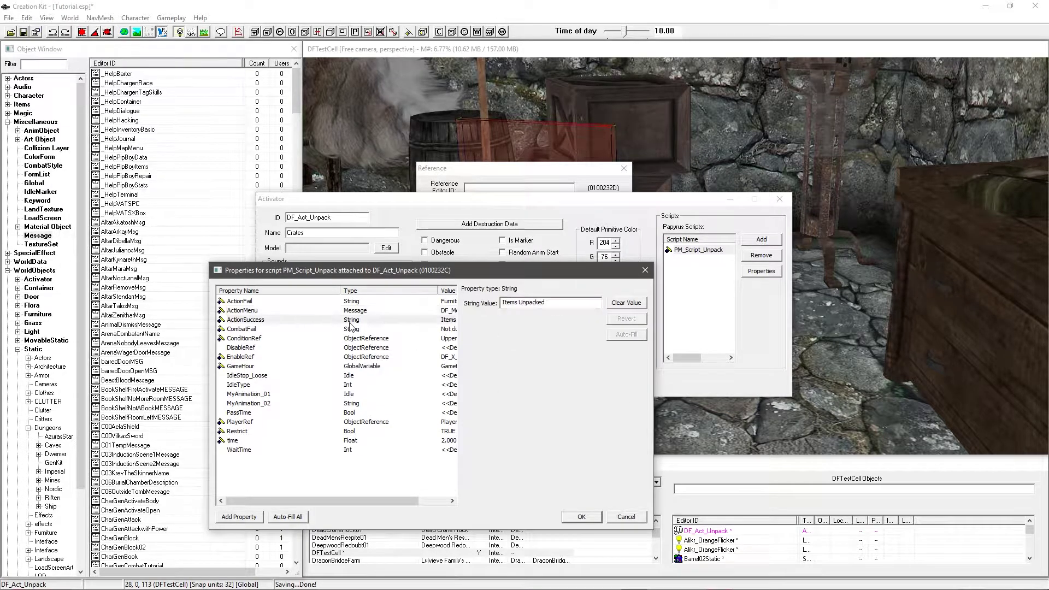
left_click(583, 517)
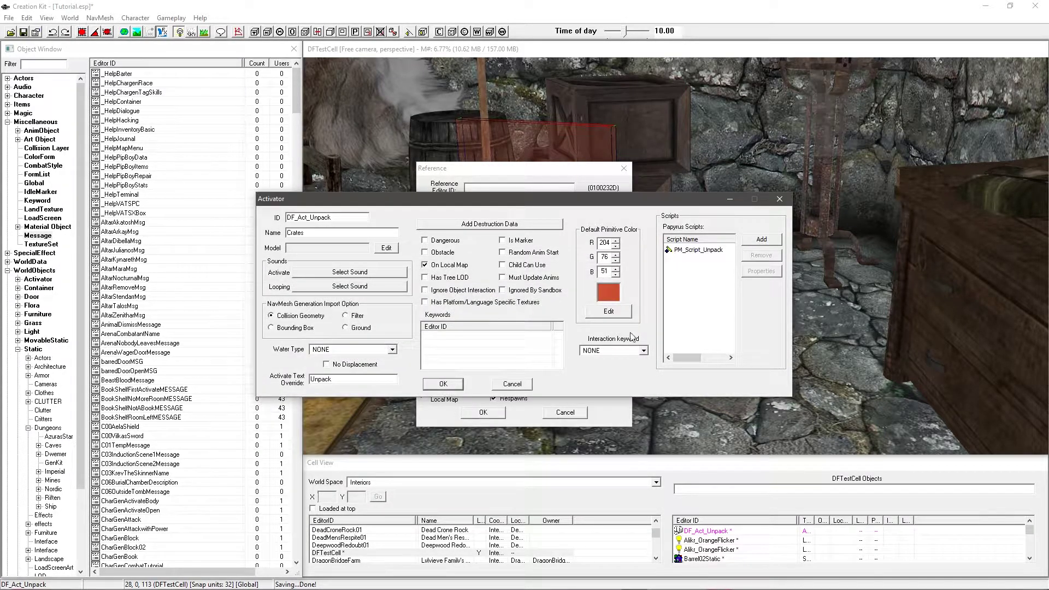
left_click(443, 383)
left_click(493, 419)
Step: Make the UpperDresser01 reference beside the crates initially disabled
scroll(618, 342, "down", 3)
middle_click_drag(618, 342, 690, 359, "shift")
left_click(712, 293)
scroll(712, 294, "up", 2)
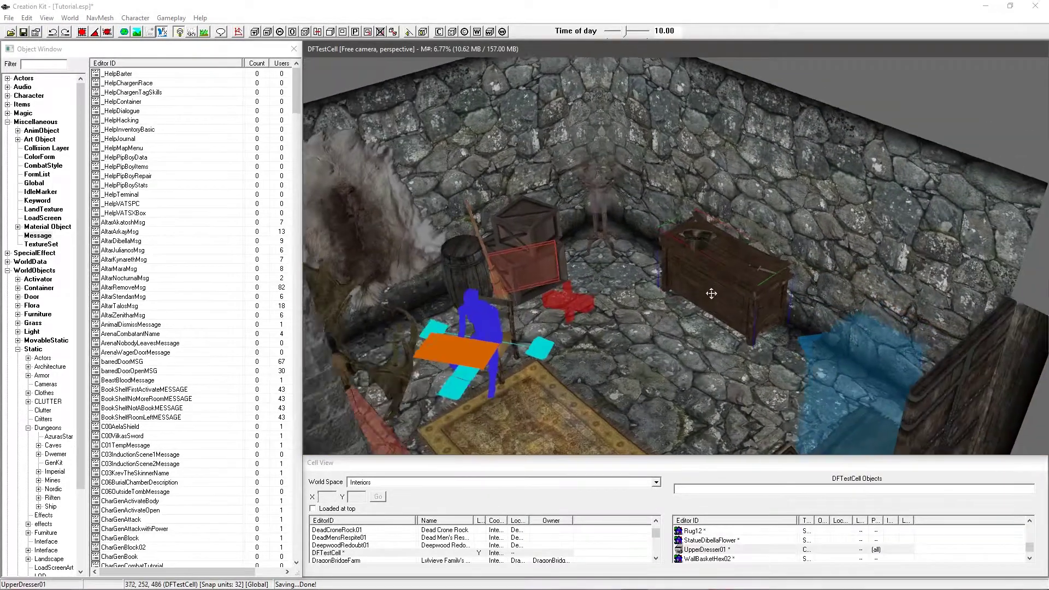
scroll(711, 293, "up", 3)
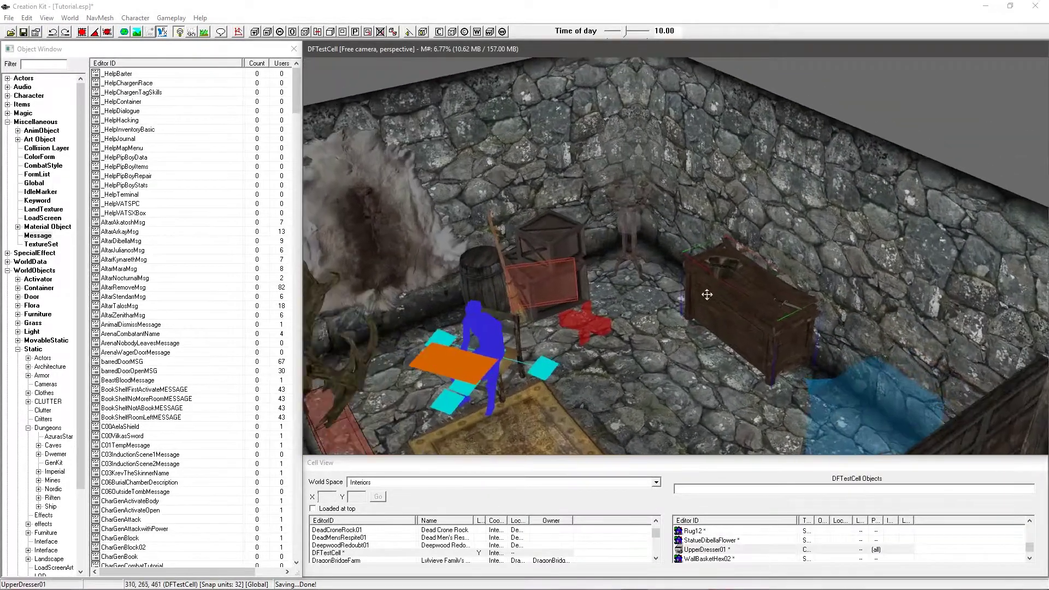
double_click(710, 320)
left_click_drag(552, 171, 291, 208)
left_click(219, 454)
left_click(163, 419)
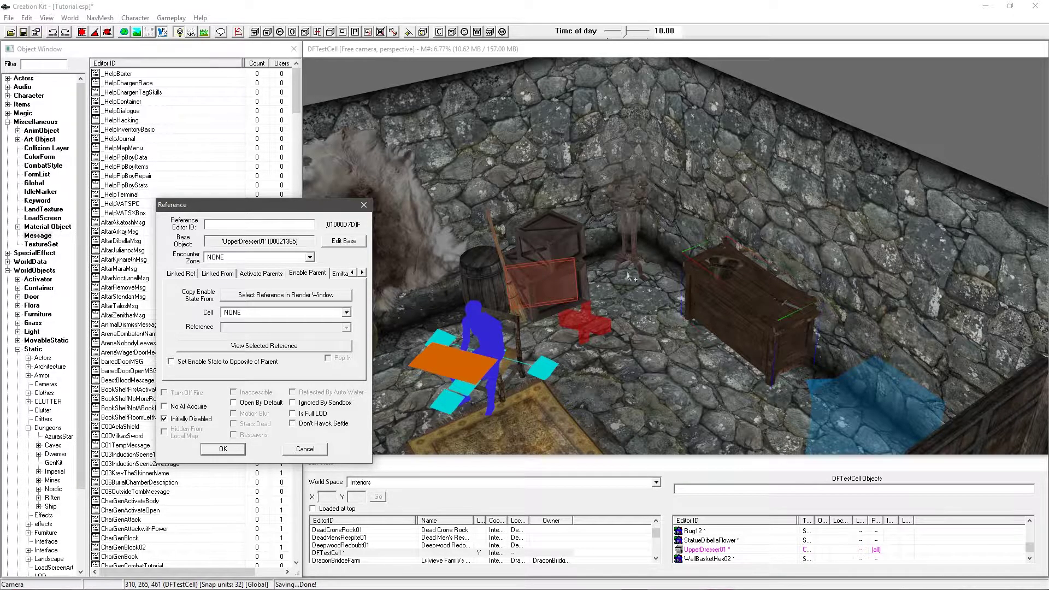
left_click(223, 449)
Step: Save the Tutorial.esp plugin
scroll(582, 290, "up", 5)
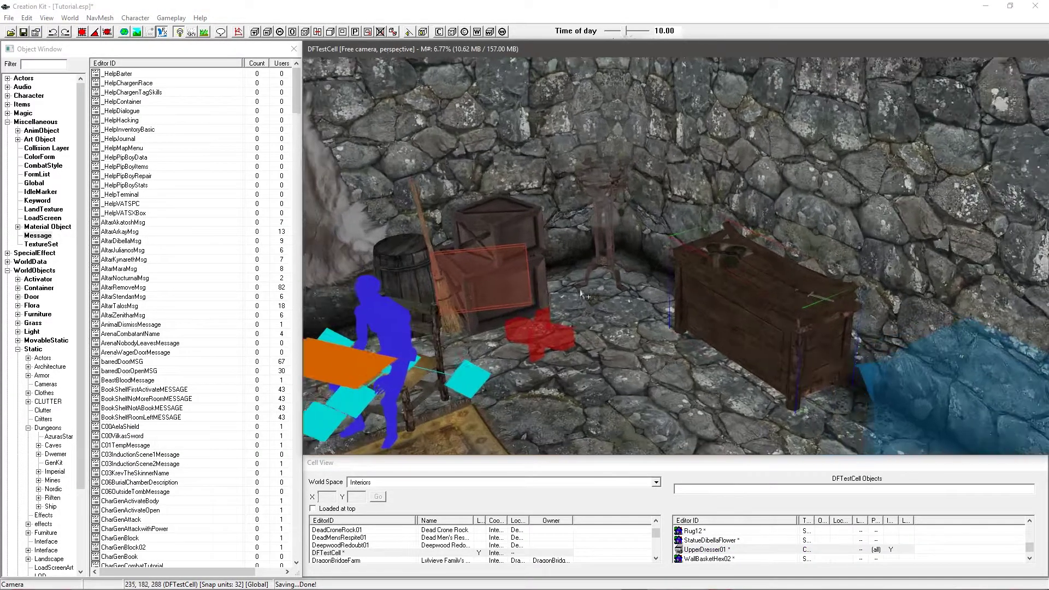
scroll(584, 295, "up", 5)
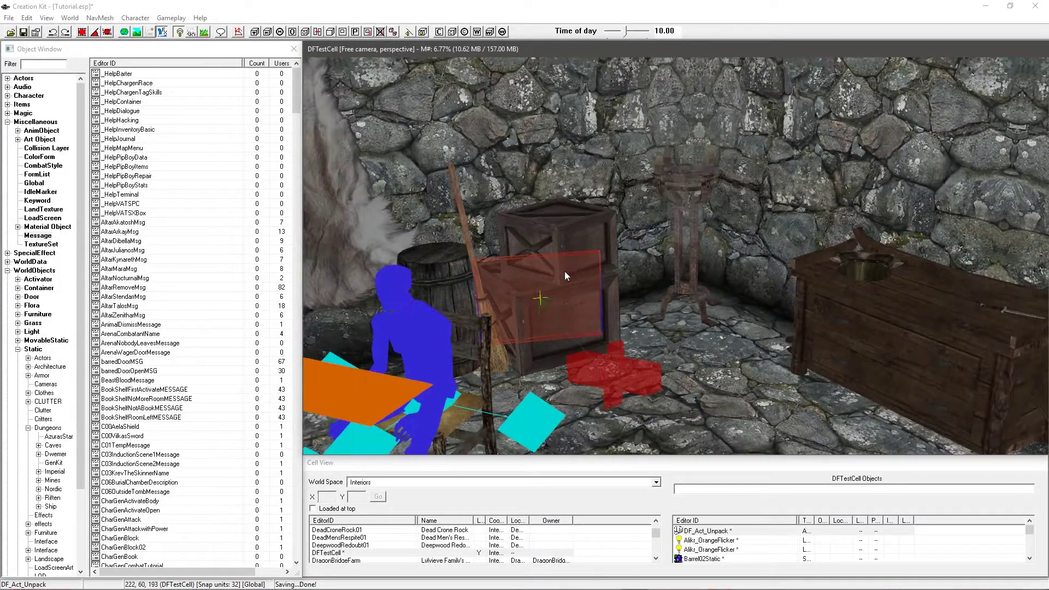
left_click(855, 318)
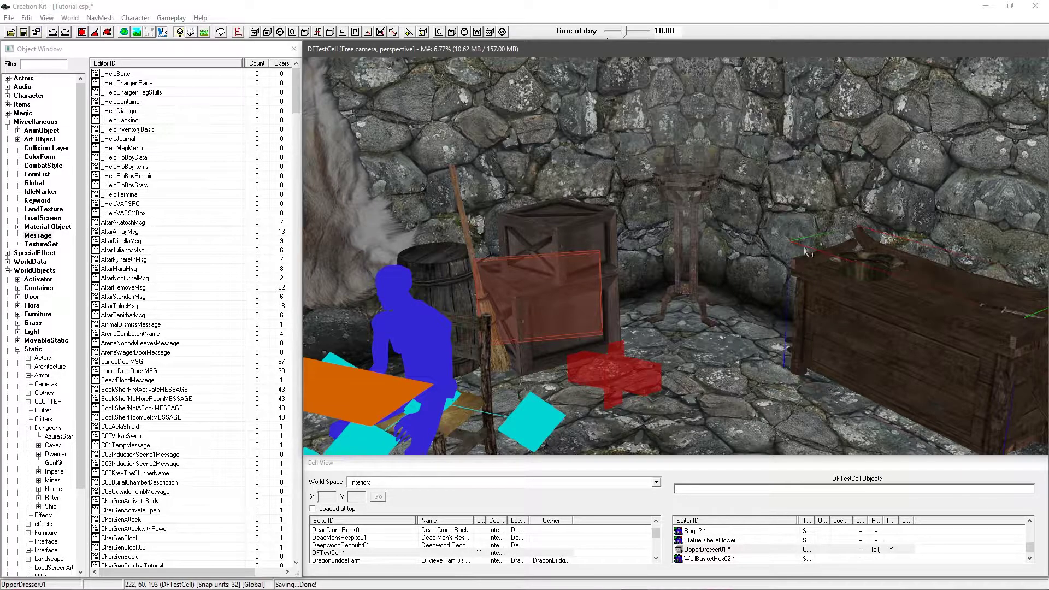
middle_click_drag(673, 265, 677, 271, "shift")
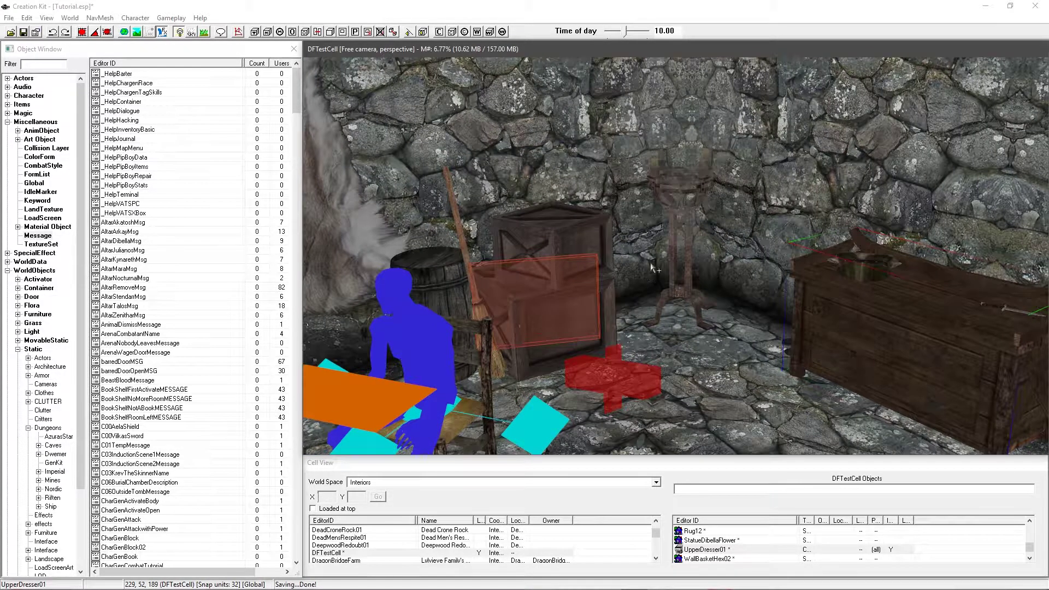
left_click(24, 31)
scroll(515, 264, "down", 3)
middle_click_drag(515, 263, 665, 304, "shift")
left_click(677, 255)
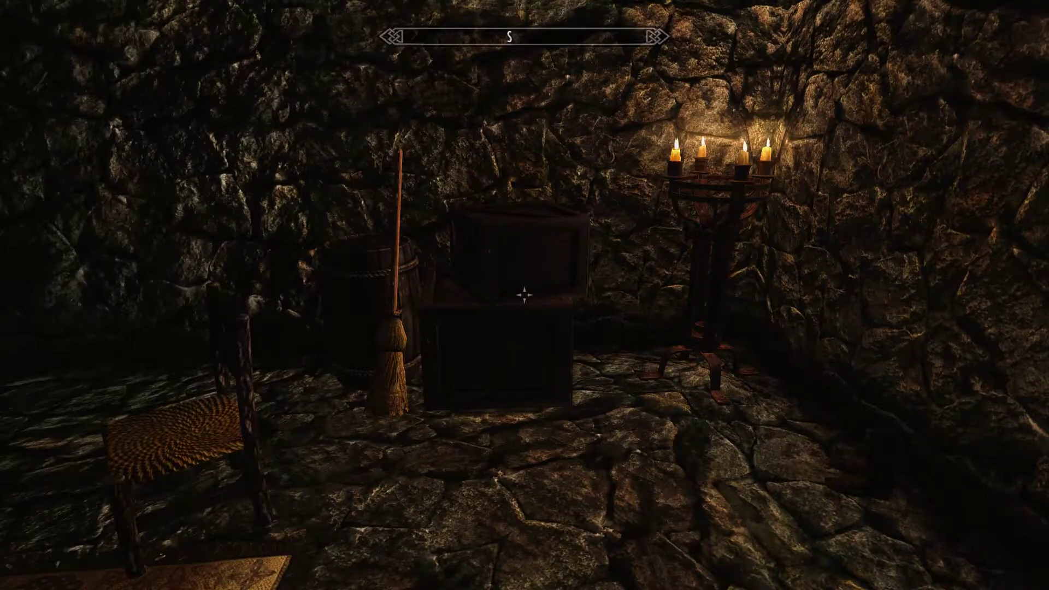
Step: Test the crates' Unpack prompt in Skyrim, answering "Not just yet" and on a second attempt "Sure, go for it!", and dismiss the message
key("w")
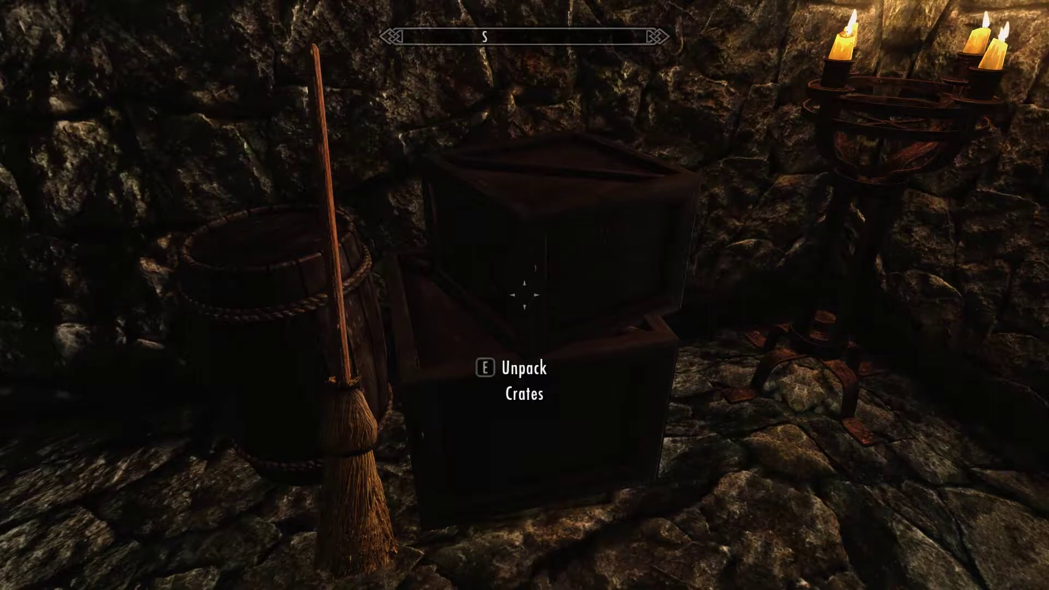
key("e")
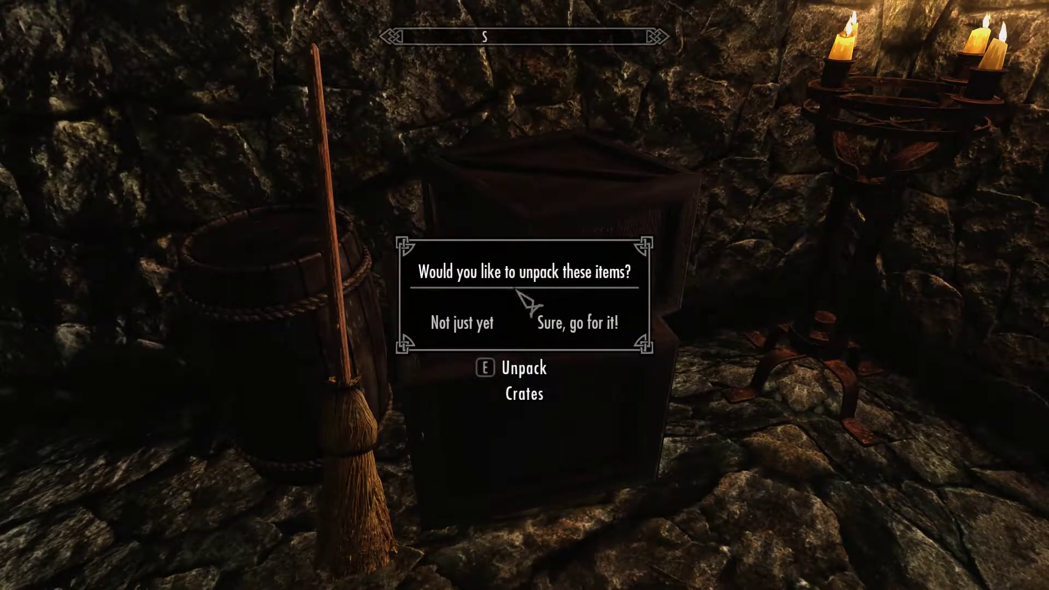
left_click(475, 323)
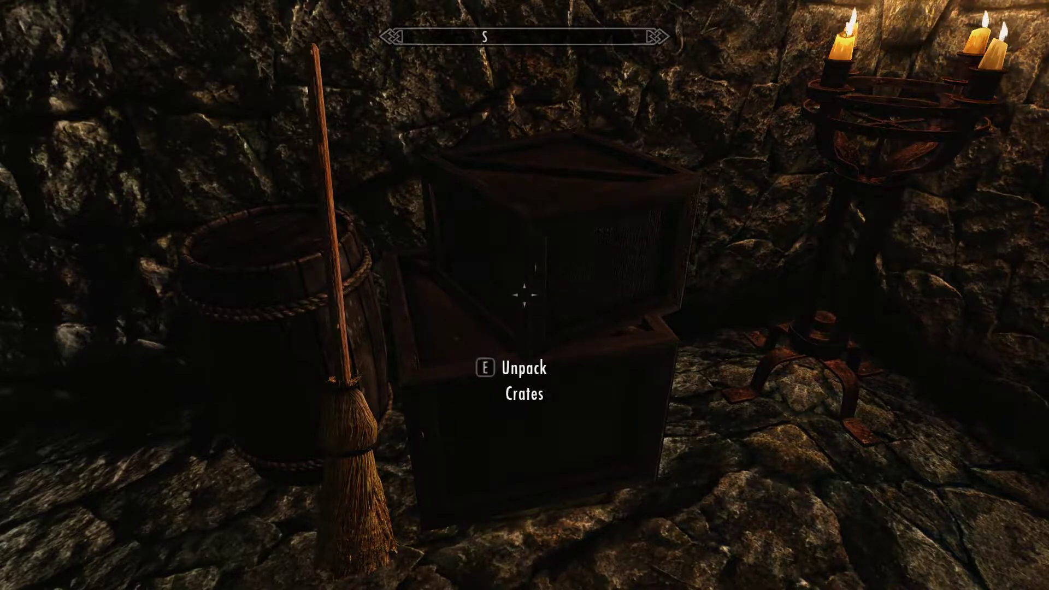
key("e")
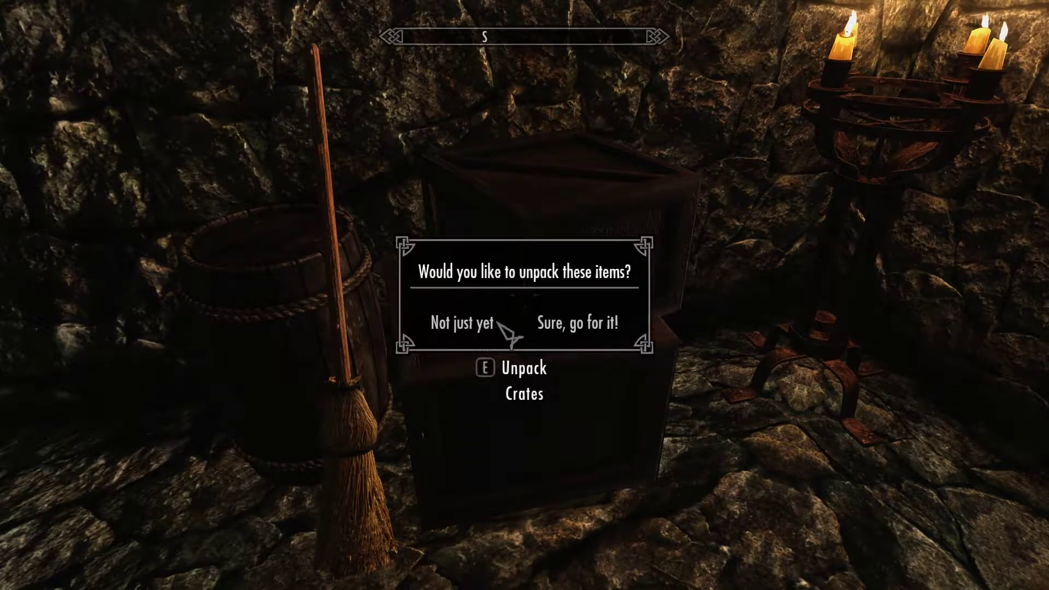
left_click(594, 326)
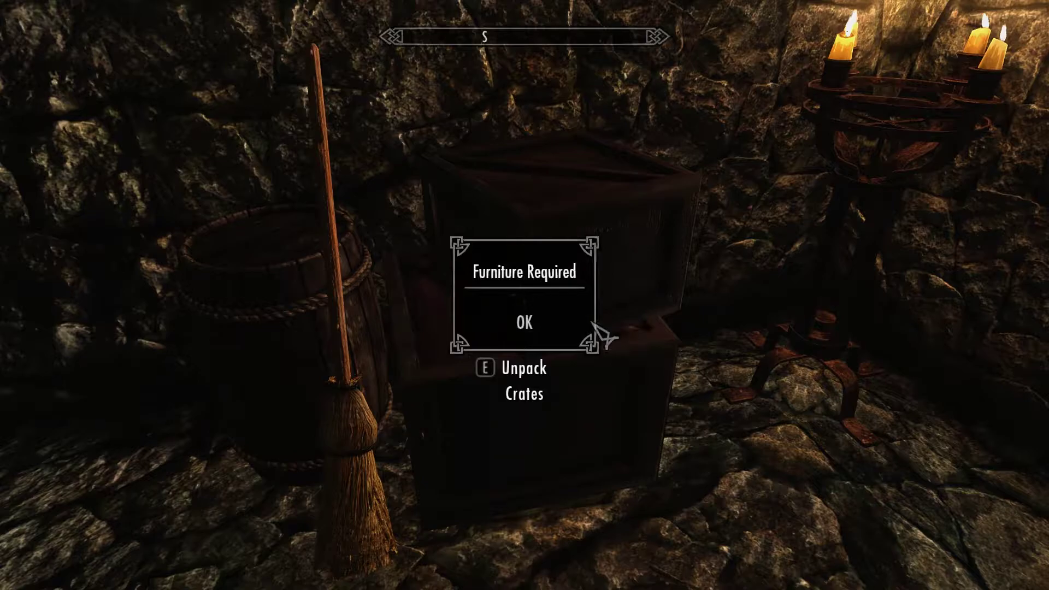
left_click(537, 325)
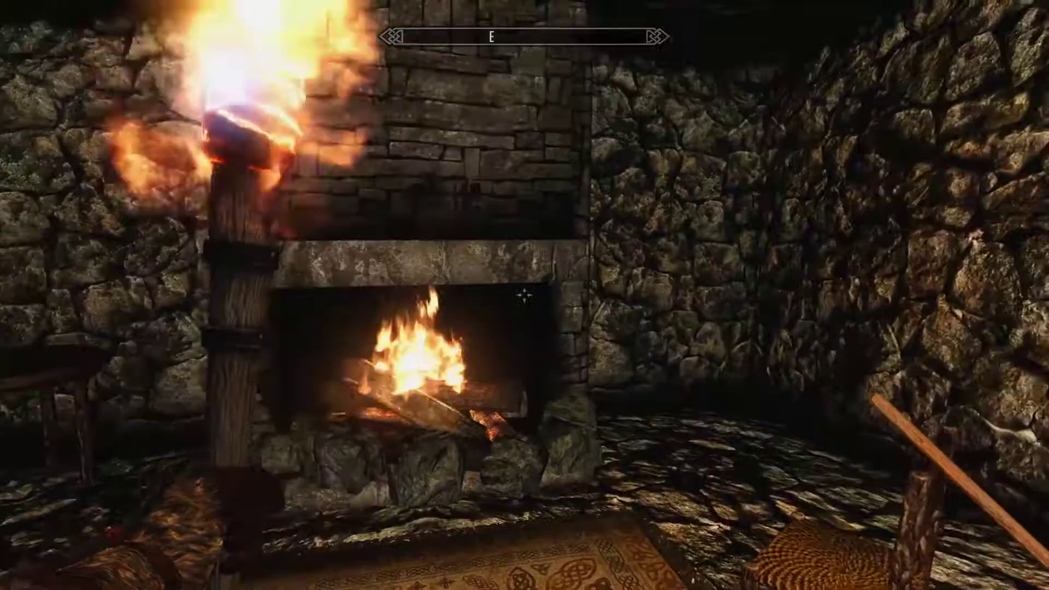
key("w")
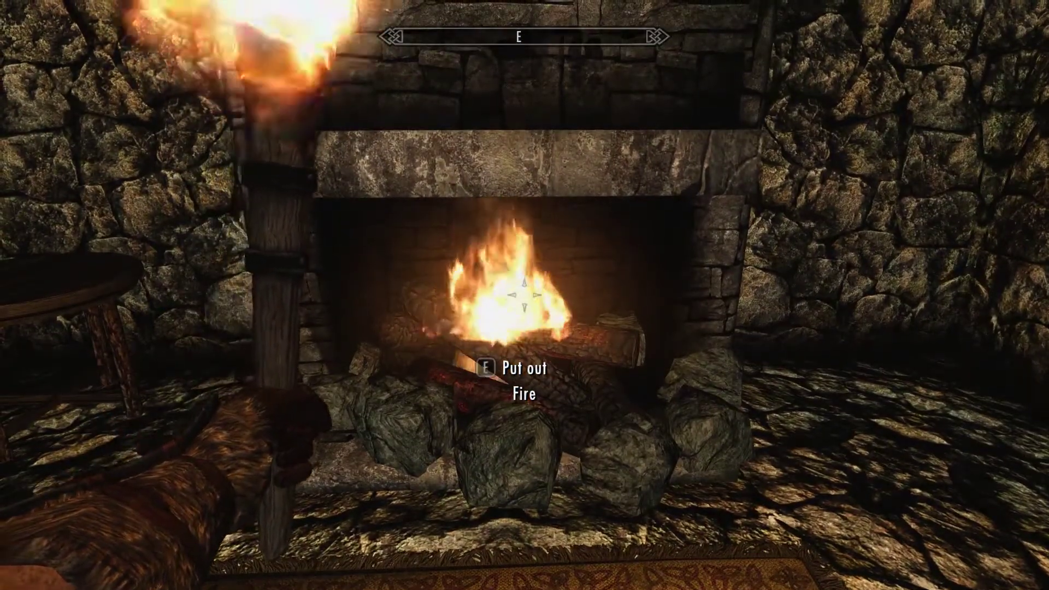
key("d")
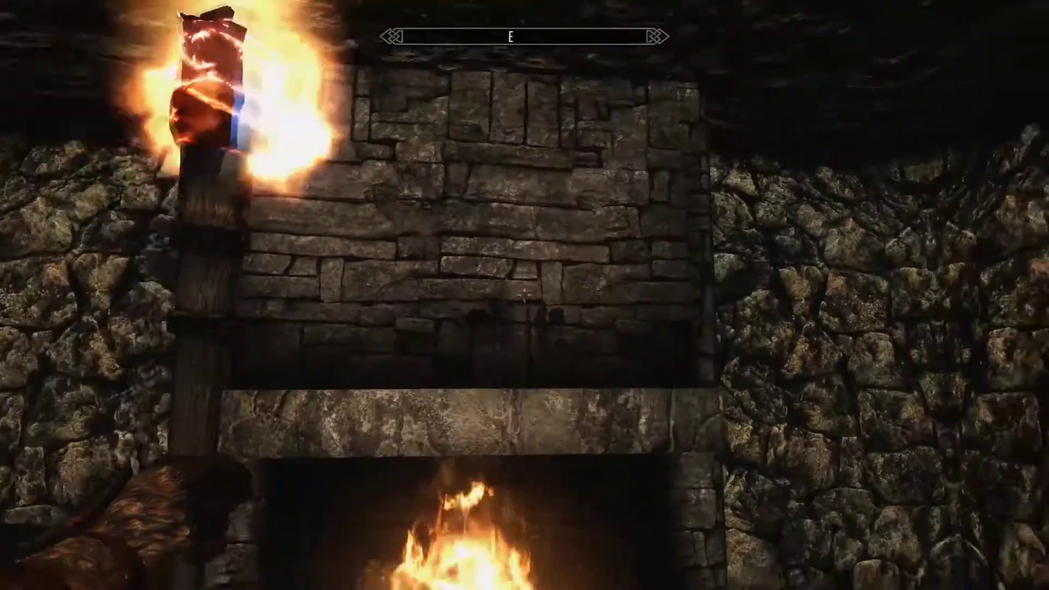
key("w")
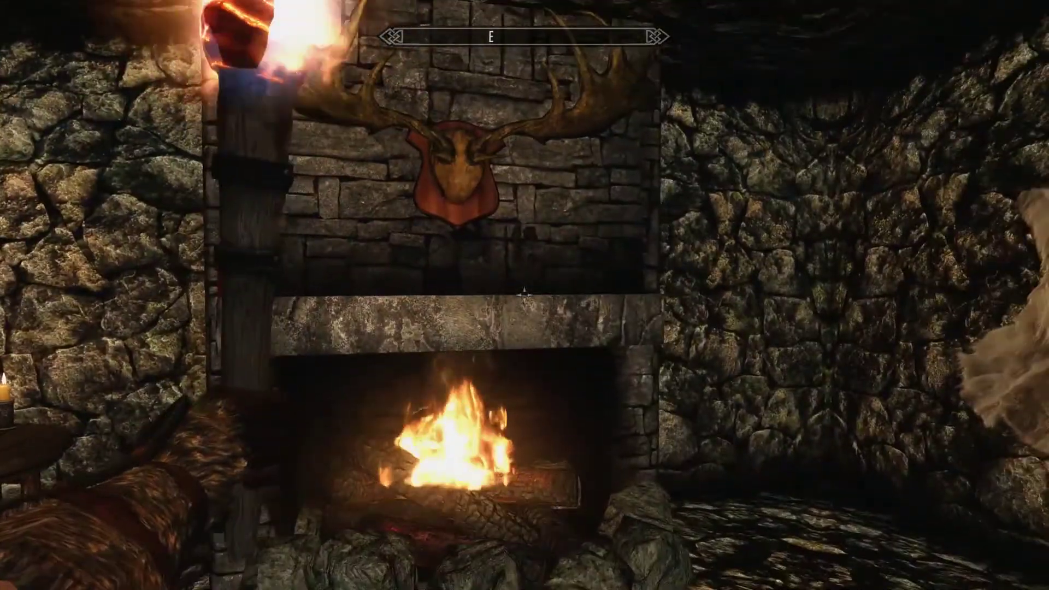
key("f")
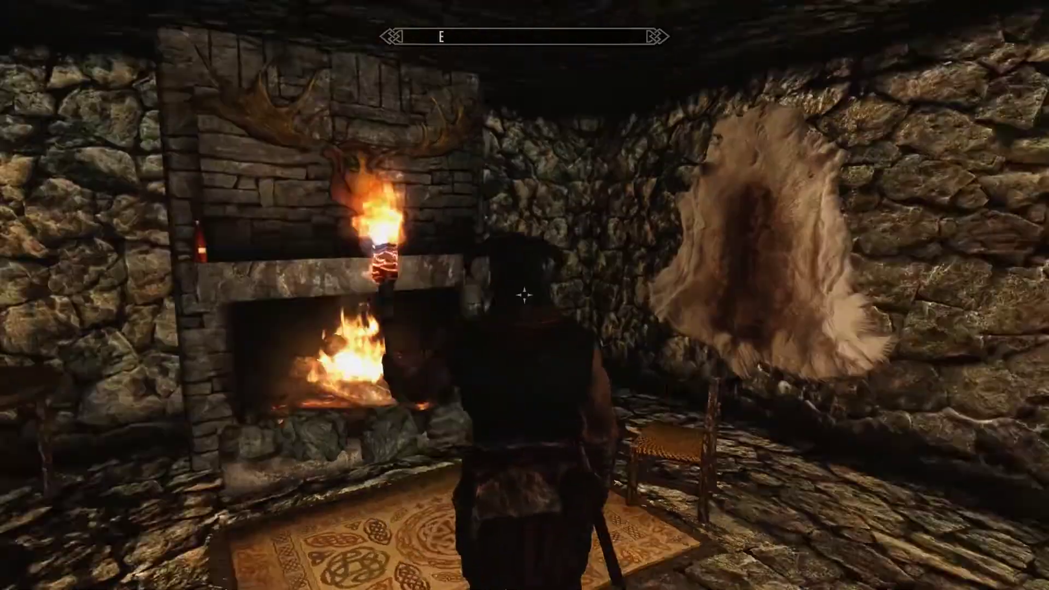